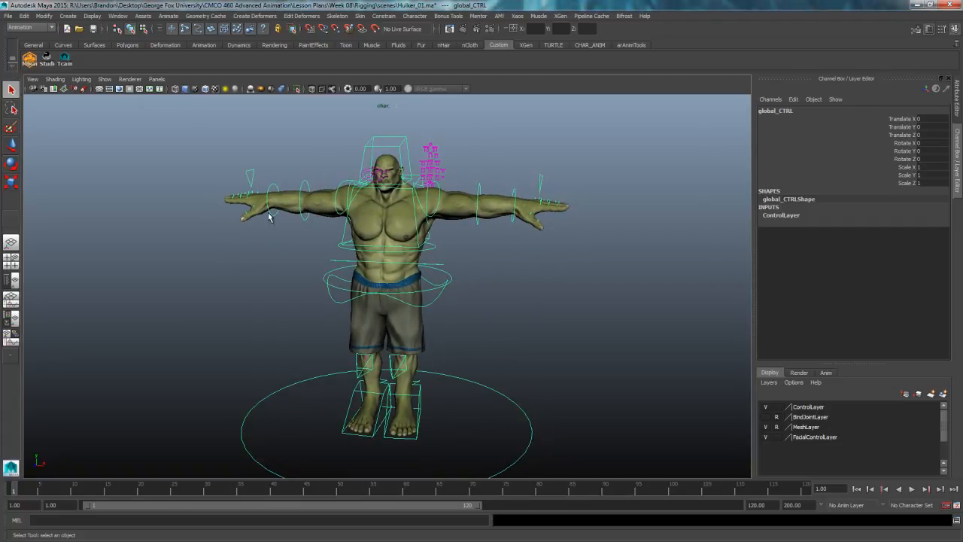
# Step: Deselect the global control and examine the character rig's upper-body controls from several angles
pyautogui.keyDown('alt'); pyautogui.moveTo(467, 279); pyautogui.dragTo(505, 320); pyautogui.keyUp('alt')
pyautogui.moveTo(505, 320)
pyautogui.keyDown('alt'); pyautogui.mouseDown(button='right')
pyautogui.moveTo(568, 305)
pyautogui.moveTo(506, 302)
pyautogui.mouseUp(button='right'); pyautogui.keyUp('alt')
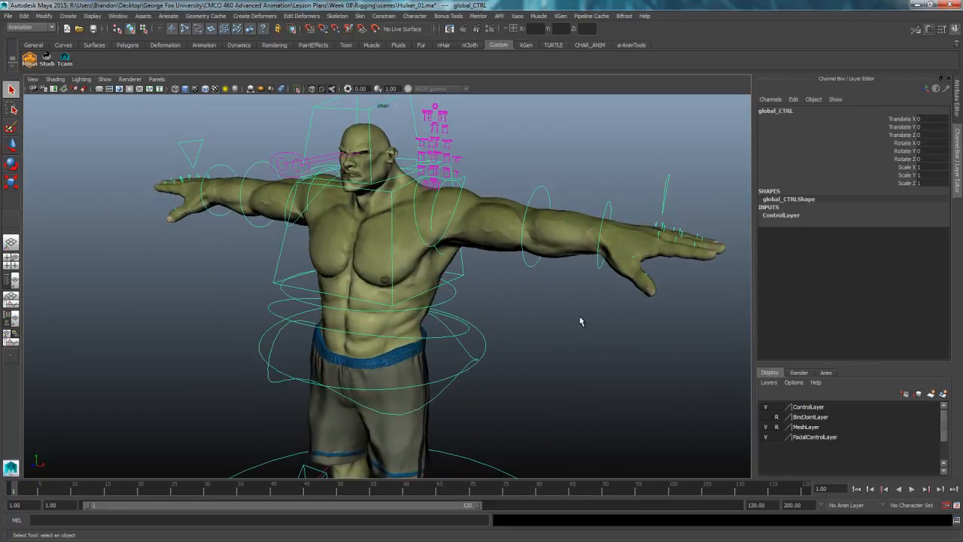
pyautogui.moveTo(580, 322)
pyautogui.keyDown('alt'); pyautogui.mouseDown()
pyautogui.moveTo(532, 316)
pyautogui.moveTo(569, 316)
pyautogui.moveTo(576, 334)
pyautogui.moveTo(553, 320)
pyautogui.moveTo(577, 333)
pyautogui.mouseUp(); pyautogui.keyUp('alt')
pyautogui.click(368, 195)
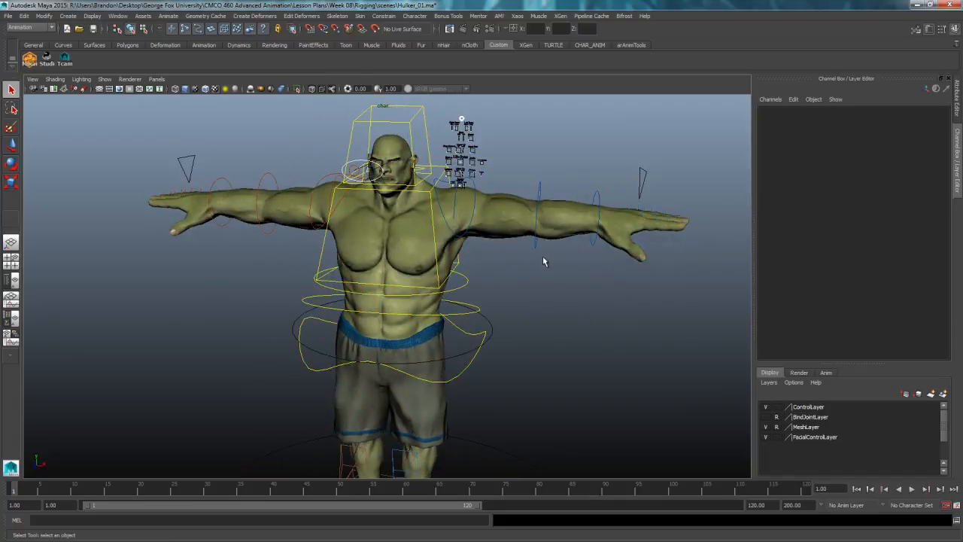
pyautogui.keyDown('alt'); pyautogui.moveTo(531, 293); pyautogui.dragTo(580, 289); pyautogui.keyUp('alt')
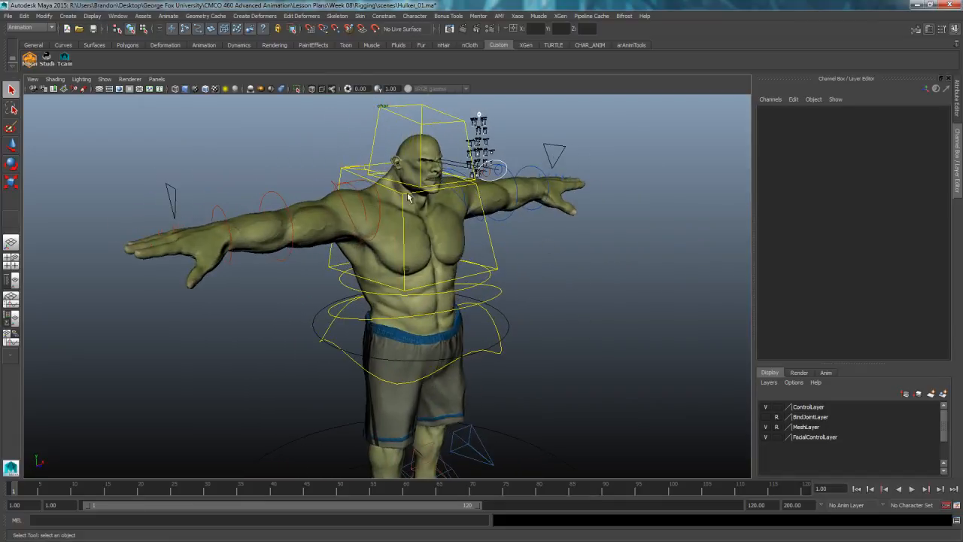
pyautogui.moveTo(409, 197)
pyautogui.keyDown('alt'); pyautogui.mouseDown()
pyautogui.moveTo(461, 250)
pyautogui.moveTo(401, 208)
pyautogui.mouseUp(); pyautogui.keyUp('alt')
# Step: Rotate the character's head control to about -2.6 on X and frame the face with its facial controls
pyautogui.click(388, 175)
pyautogui.press('e')
pyautogui.keyDown('alt'); pyautogui.moveTo(474, 271); pyautogui.dragTo(607, 279); pyautogui.keyUp('alt')
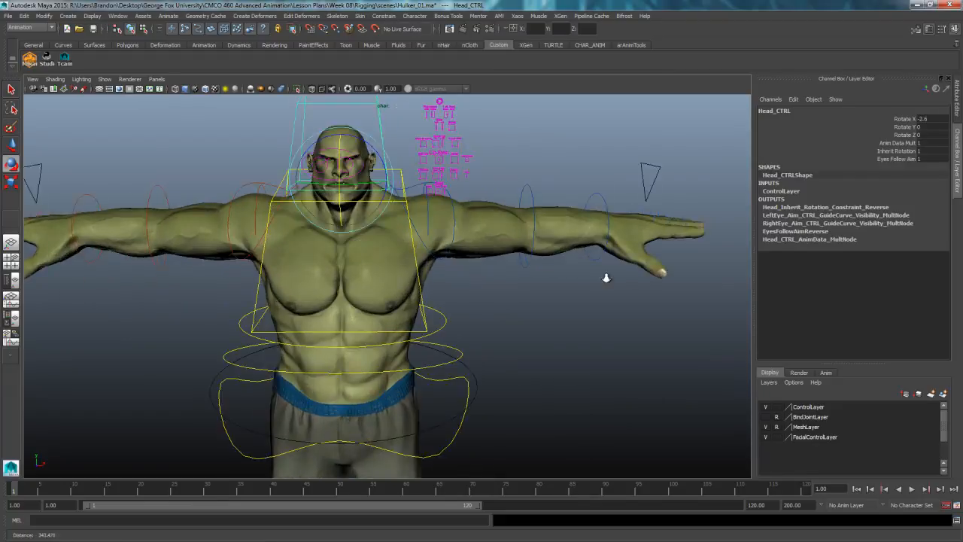
pyautogui.keyDown('alt'); pyautogui.moveTo(607, 278); pyautogui.dragTo(640, 280, button='right'); pyautogui.keyUp('alt')
pyautogui.keyDown('alt'); pyautogui.moveTo(488, 248); pyautogui.dragTo(488, 370, button='middle'); pyautogui.keyUp('alt')
pyautogui.keyDown('alt'); pyautogui.moveTo(497, 361); pyautogui.dragTo(645, 338, button='right'); pyautogui.keyUp('alt')
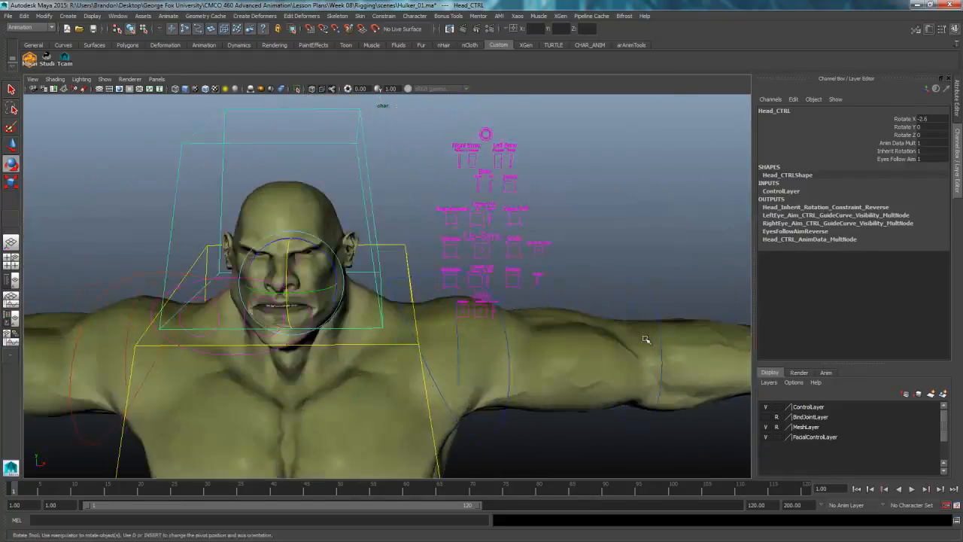
# Step: Try moving the Lip-Sync facial control diagonally to deform the character's mouth, and undo the move
pyautogui.click(483, 252)
pyautogui.press('w')
pyautogui.moveTo(484, 252); pyautogui.dragTo(499, 249)
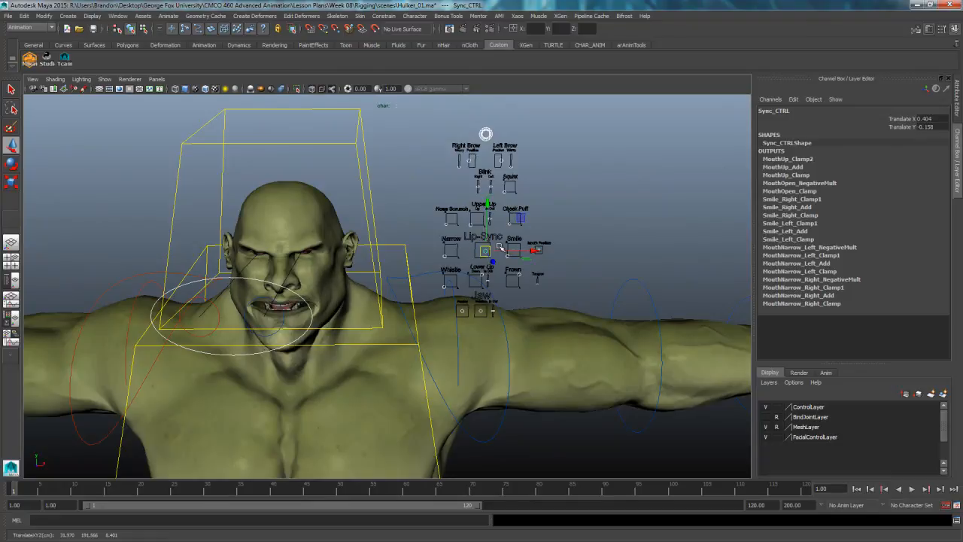
pyautogui.hotkey('ctrl', 'z')
# Step: Try shifting the eye aim control sideways and upward to redirect the character's gaze, and undo the move
pyautogui.click(247, 281)
pyautogui.moveTo(233, 314); pyautogui.dragTo(258, 299)
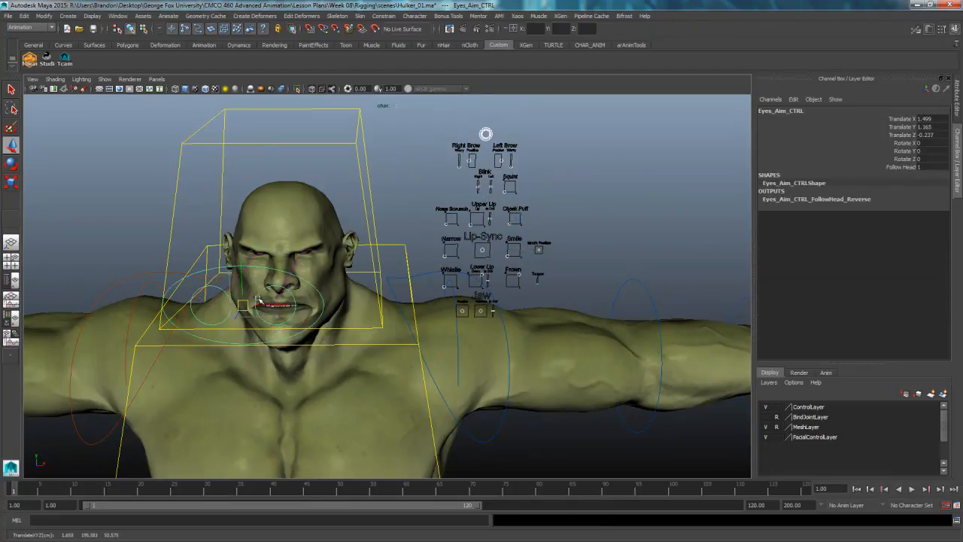
pyautogui.hotkey('ctrl', 'z')
# Step: Try the Nose Scrunch facial control on the character's face, undo the move and clear the selection
pyautogui.click(470, 224)
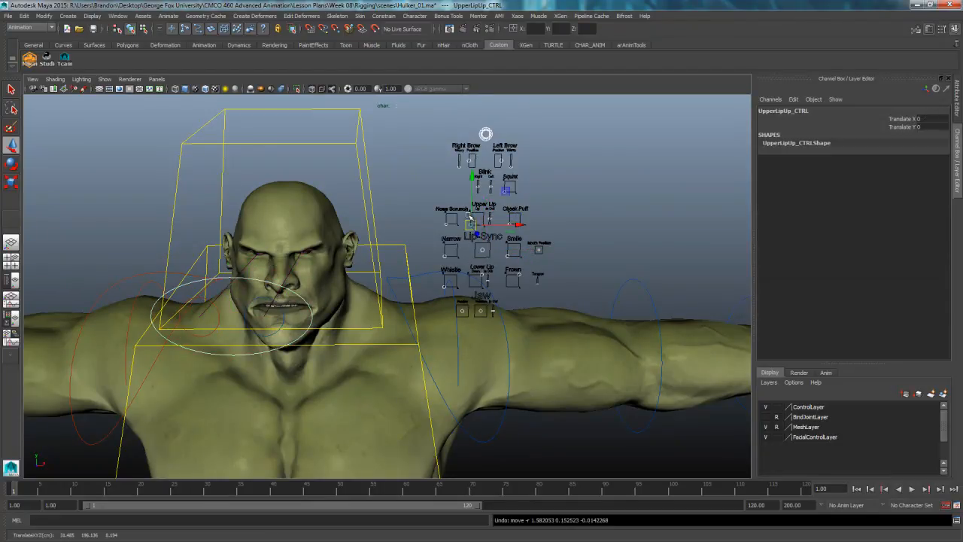
pyautogui.click(446, 223)
pyautogui.moveTo(447, 223); pyautogui.dragTo(457, 215)
pyautogui.hotkey('ctrl', 'z')
pyautogui.click(584, 267)
pyautogui.keyDown('alt'); pyautogui.moveTo(584, 266); pyautogui.dragTo(580, 267, button='middle'); pyautogui.keyUp('alt')
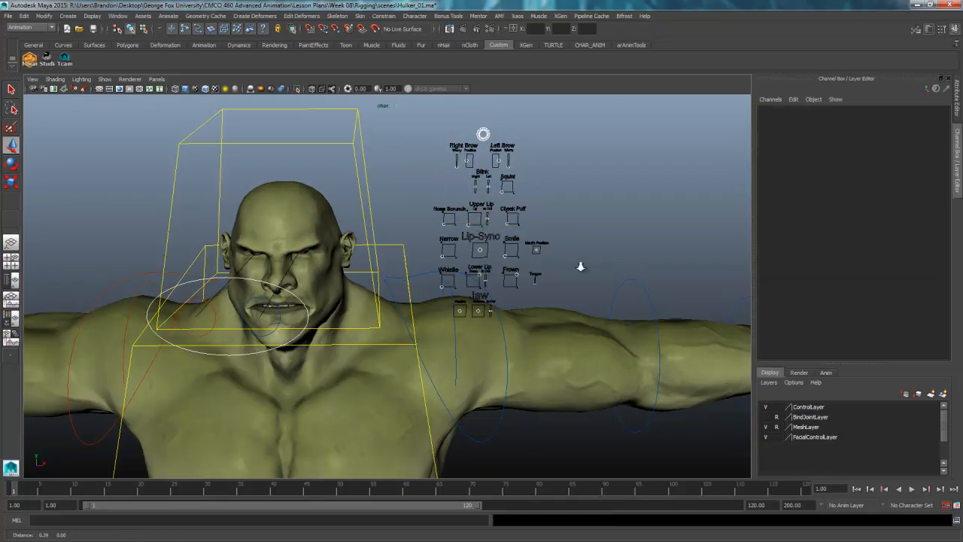
pyautogui.keyDown('alt'); pyautogui.moveTo(580, 266); pyautogui.dragTo(280, 231, button='right'); pyautogui.keyUp('alt')
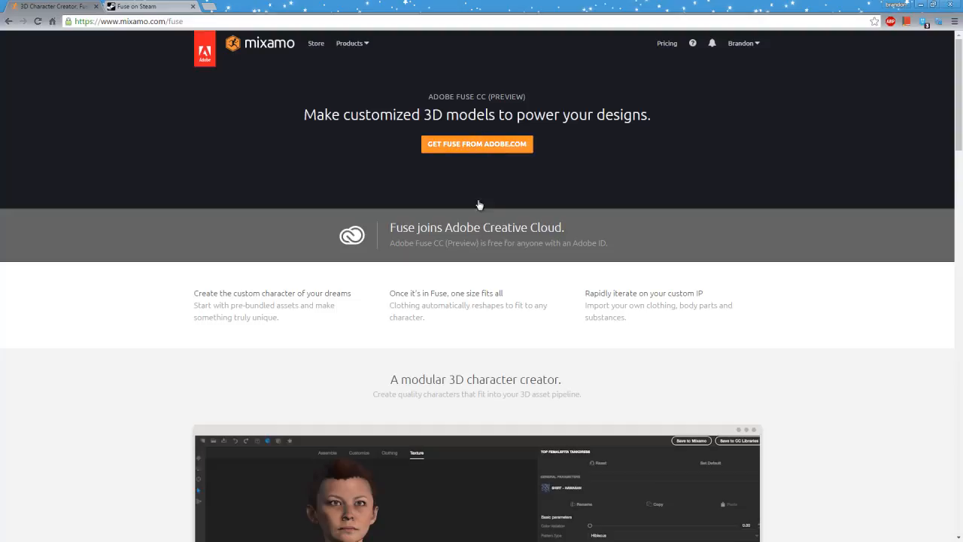
# Step: Review the Fuse page on the Steam store and return to the Mixamo Fuse page
pyautogui.click(156, 7)
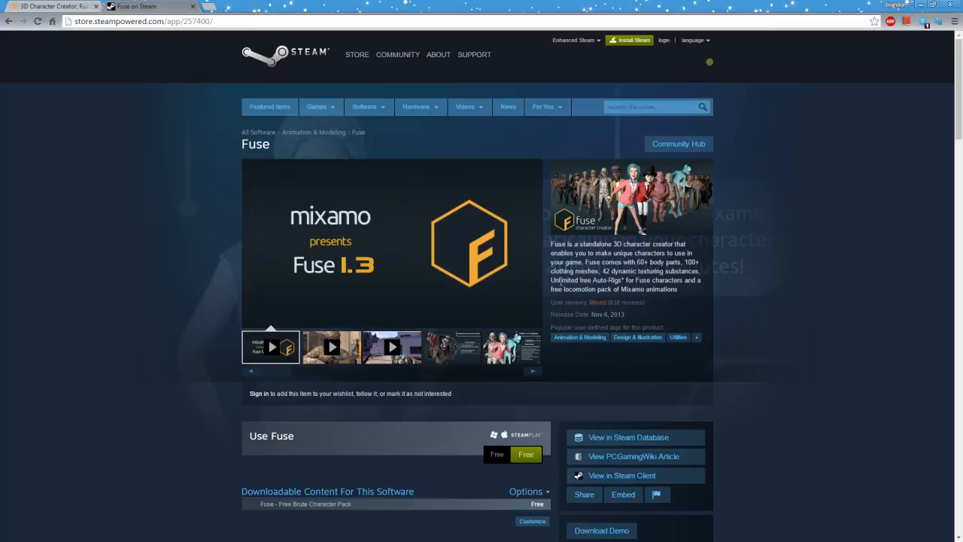
pyautogui.moveTo(332, 247)
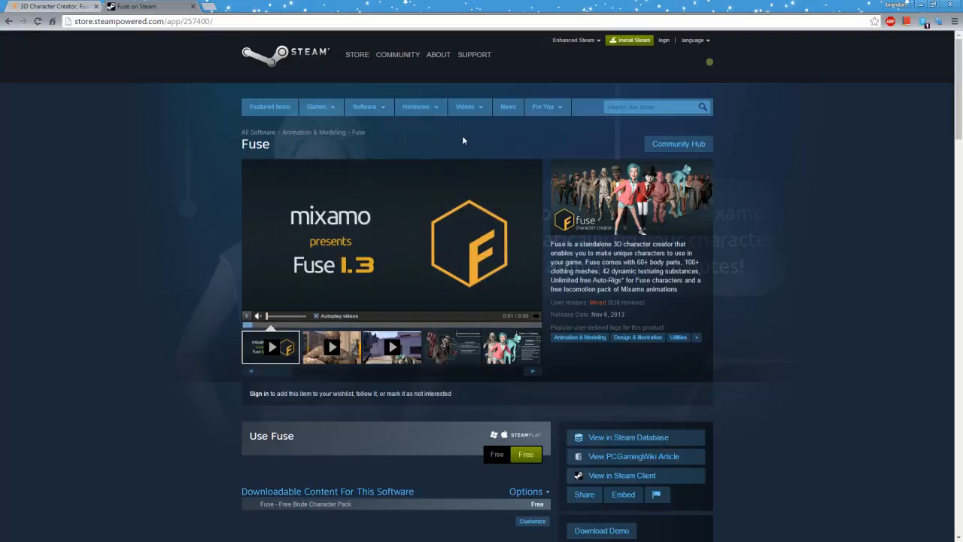
pyautogui.click(57, 8)
# Step: Open Mixamo's Control Rig Scripts page and get the Maya Control Rig script
pyautogui.click(350, 45)
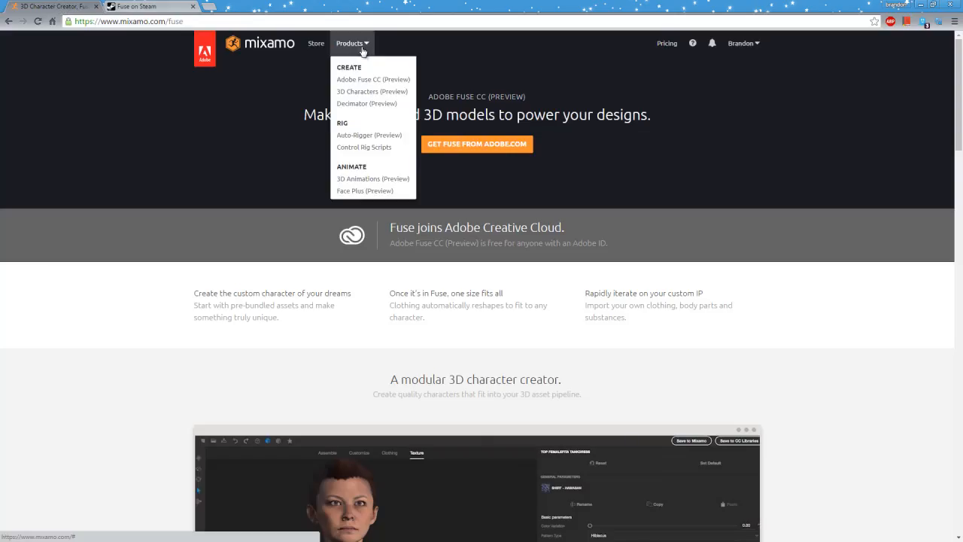
pyautogui.click(354, 147)
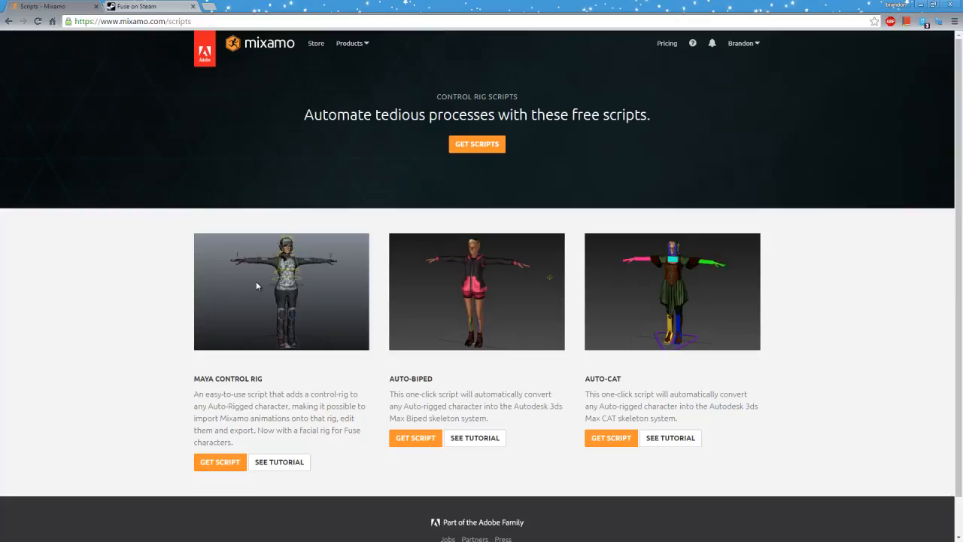
pyautogui.click(226, 462)
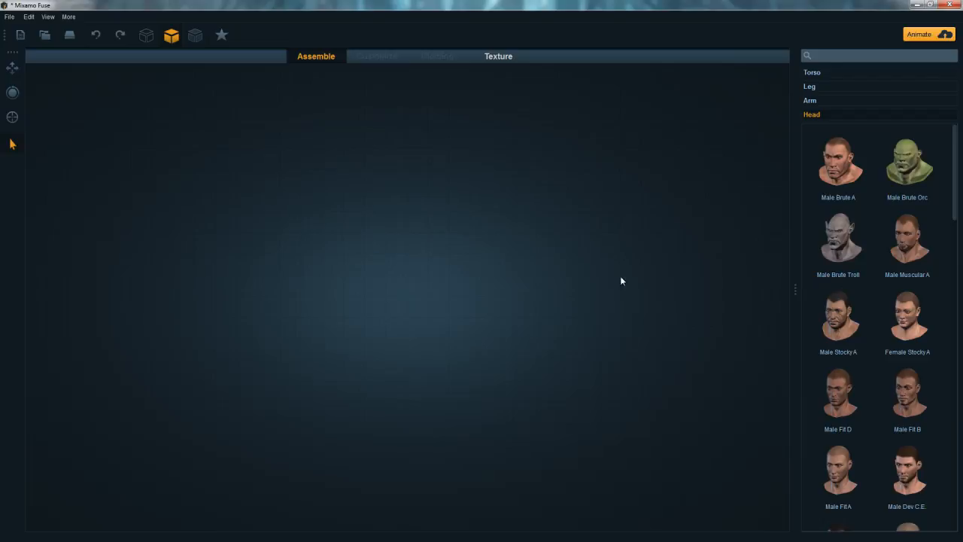
# Step: Assemble the character using the Male Brute Troll head and legs
pyautogui.moveTo(956, 169); pyautogui.dragTo(919, 181)
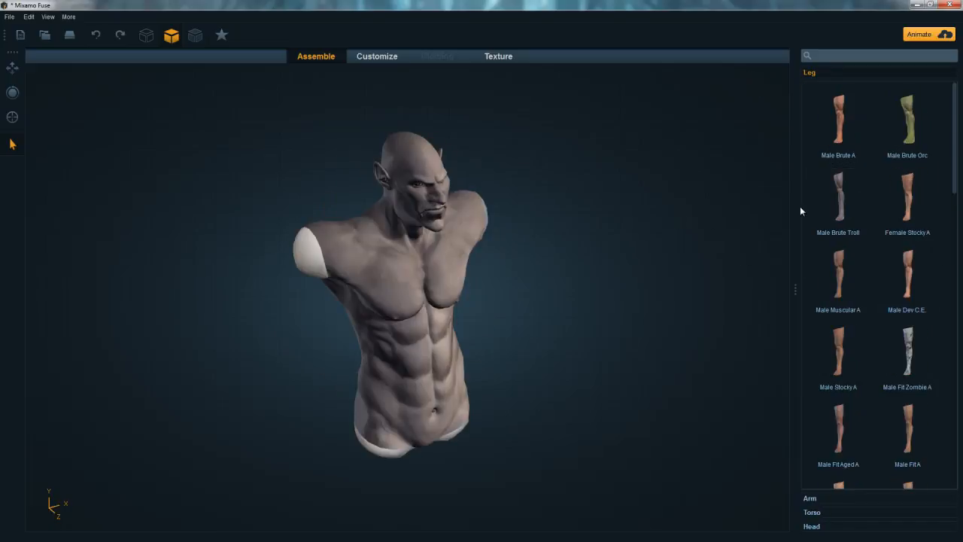
pyautogui.click(840, 203)
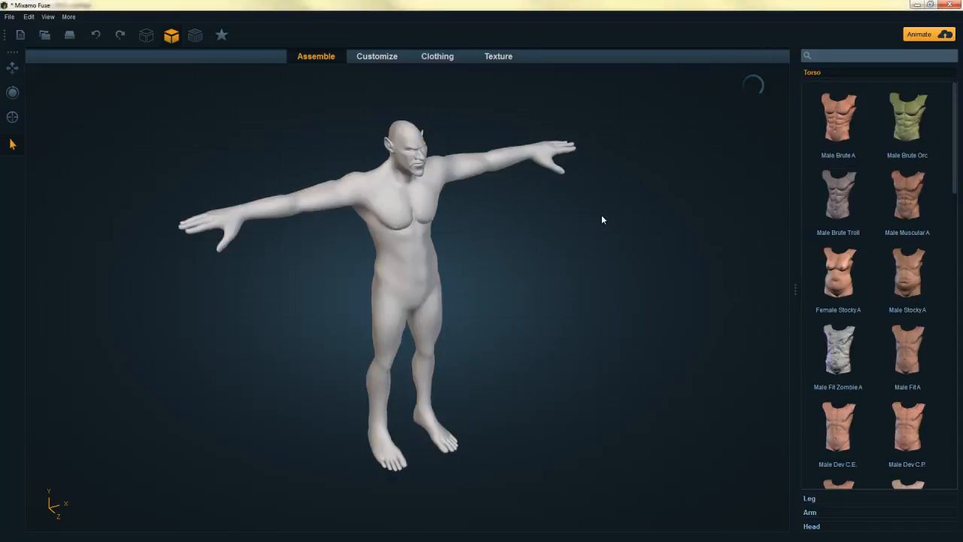
# Step: Begin customizing the assembled character, setting Bicep Small/Big to about -56 and Hand Narrow/Wide to 28
pyautogui.click(377, 57)
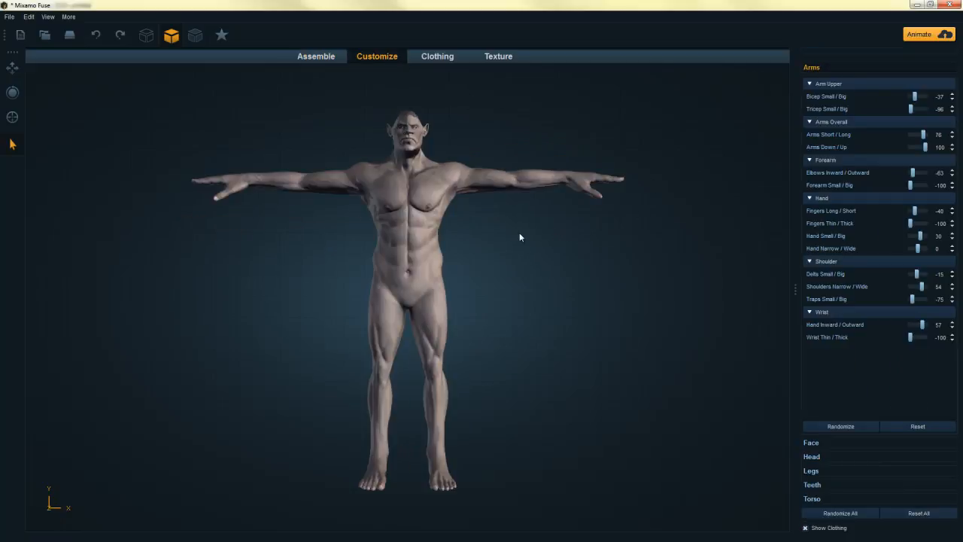
pyautogui.moveTo(520, 237); pyautogui.dragTo(543, 265)
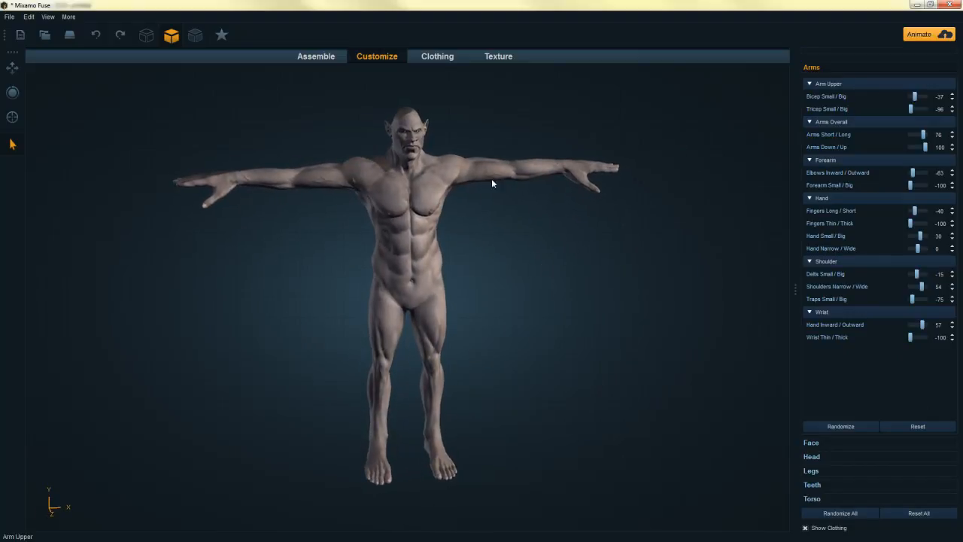
pyautogui.click(436, 321)
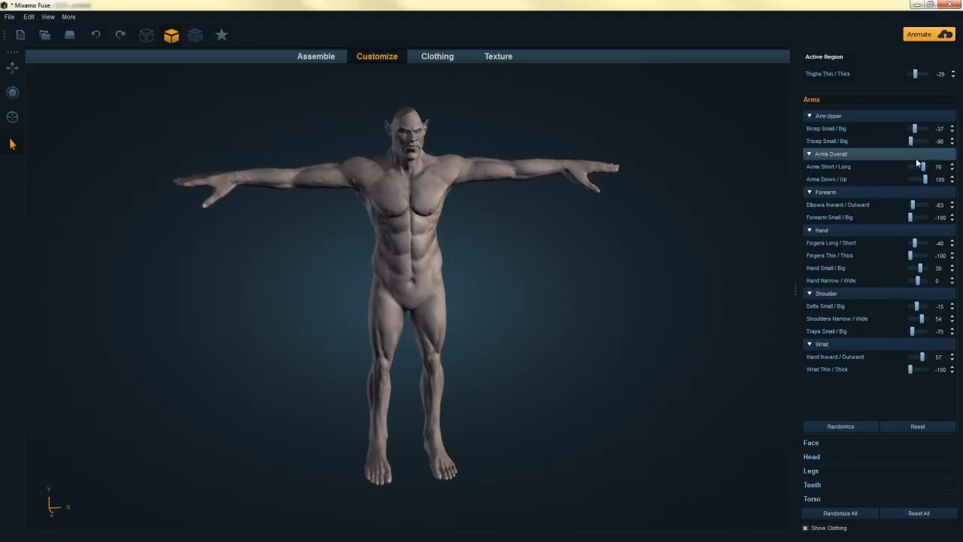
pyautogui.moveTo(915, 129); pyautogui.dragTo(908, 143)
pyautogui.moveTo(917, 279); pyautogui.dragTo(919, 279)
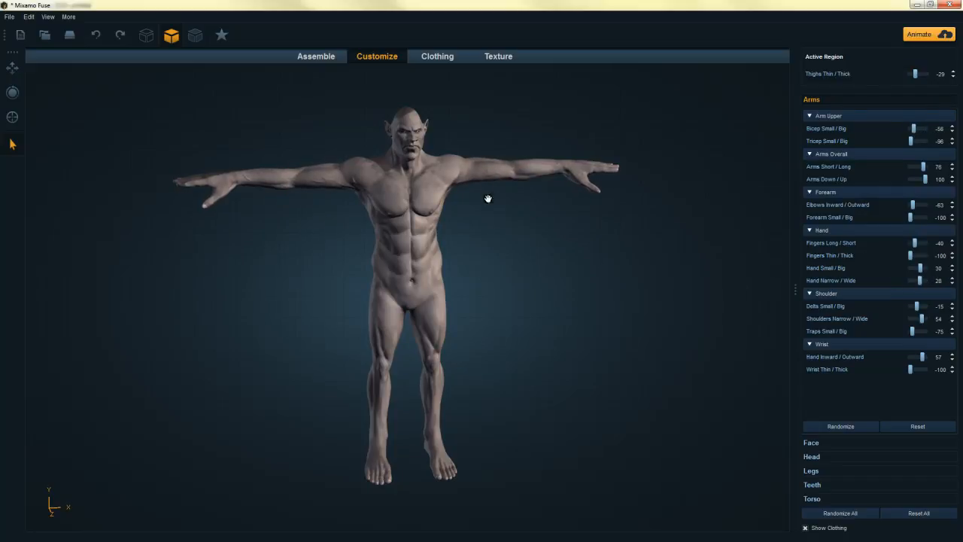
# Step: Reshape the upper arm directly on the model, setting Bicep Small/Big to -72 and Tricep Small/Big to 100
pyautogui.click(481, 170)
pyautogui.moveTo(491, 178)
pyautogui.mouseDown(button='middle')
pyautogui.moveTo(471, 239)
pyautogui.moveTo(508, 190)
pyautogui.moveTo(500, 194)
pyautogui.mouseUp(button='middle')
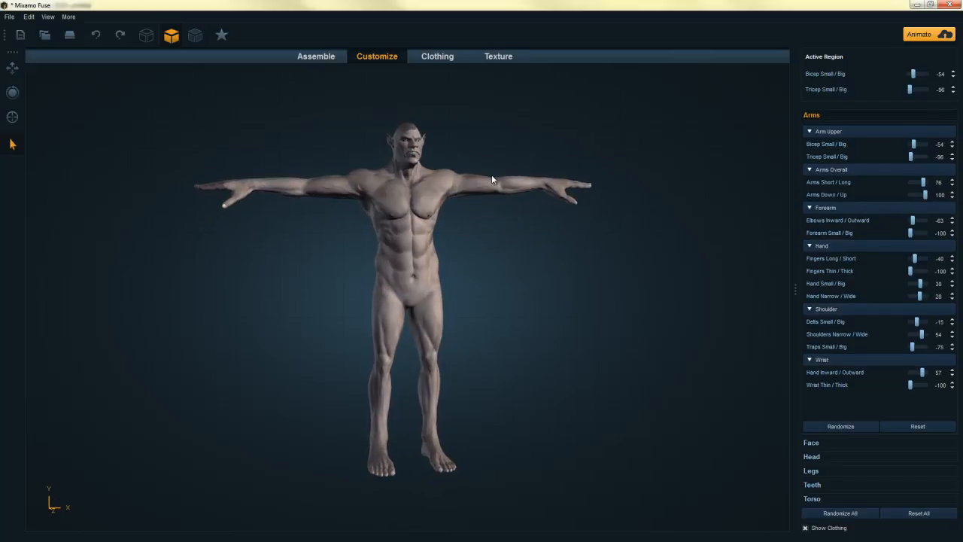
pyautogui.scroll(9, 494, 177)
pyautogui.moveTo(534, 158); pyautogui.dragTo(426, 430, button='middle')
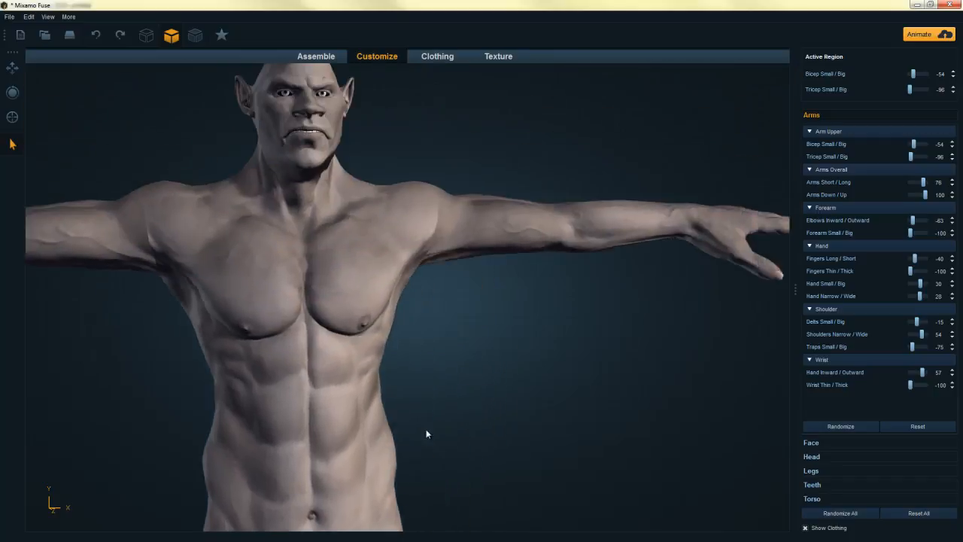
pyautogui.scroll(2, 545, 245)
pyautogui.moveTo(552, 240); pyautogui.dragTo(457, 292, button='middle')
pyautogui.scroll(4, 508, 271)
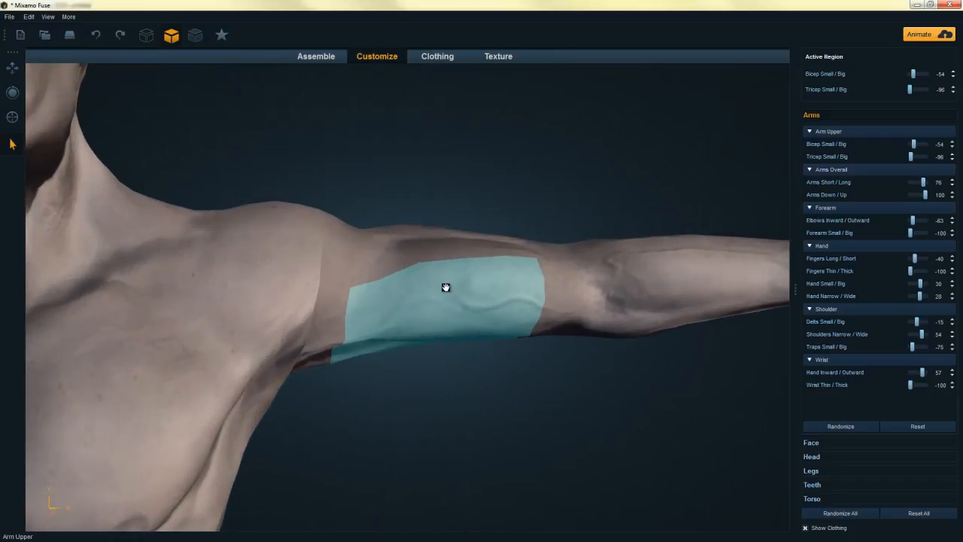
pyautogui.moveTo(451, 241); pyautogui.dragTo(462, 308)
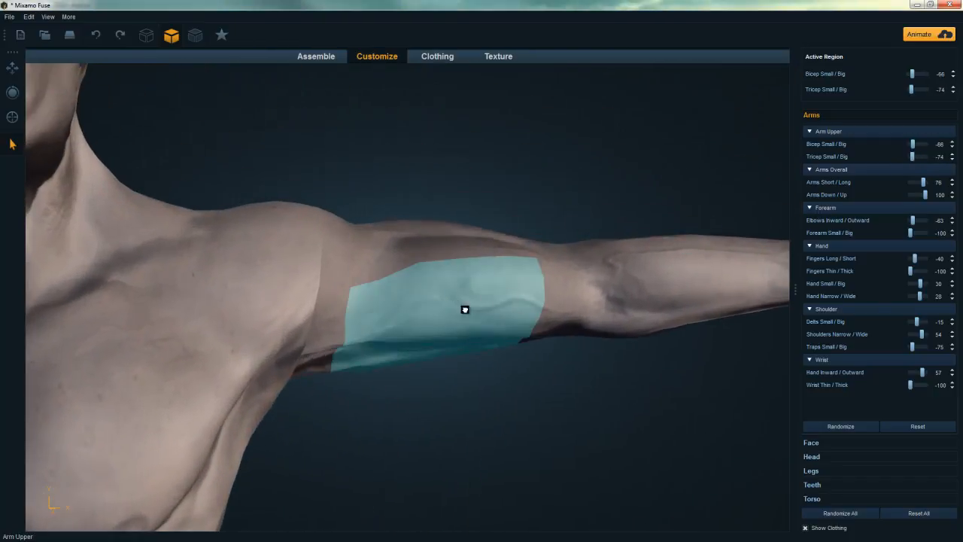
pyautogui.moveTo(544, 301); pyautogui.dragTo(452, 329)
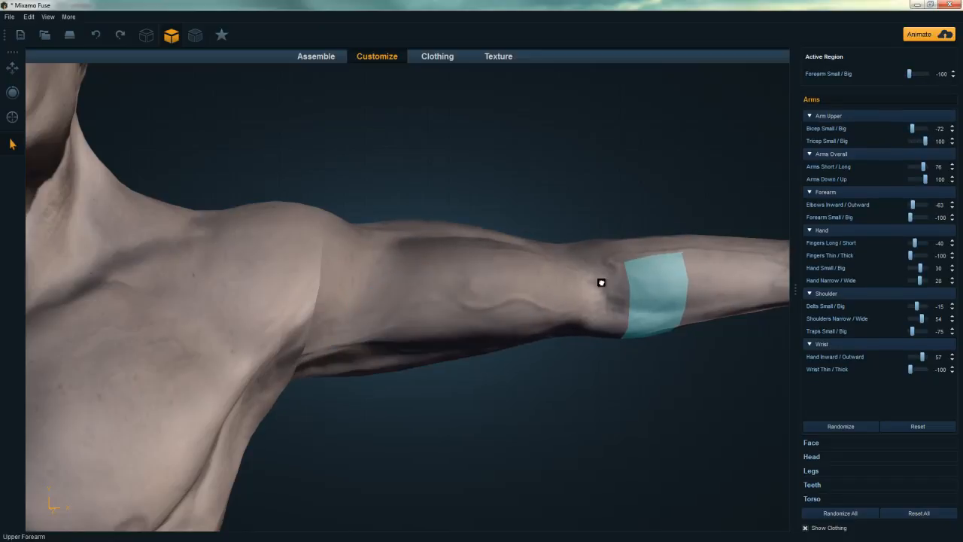
# Step: Reshape the shoulders directly on the model, setting Delts Small/Big to 100 and Traps Small/Big to -64
pyautogui.moveTo(248, 238); pyautogui.dragTo(397, 151)
pyautogui.press('f')
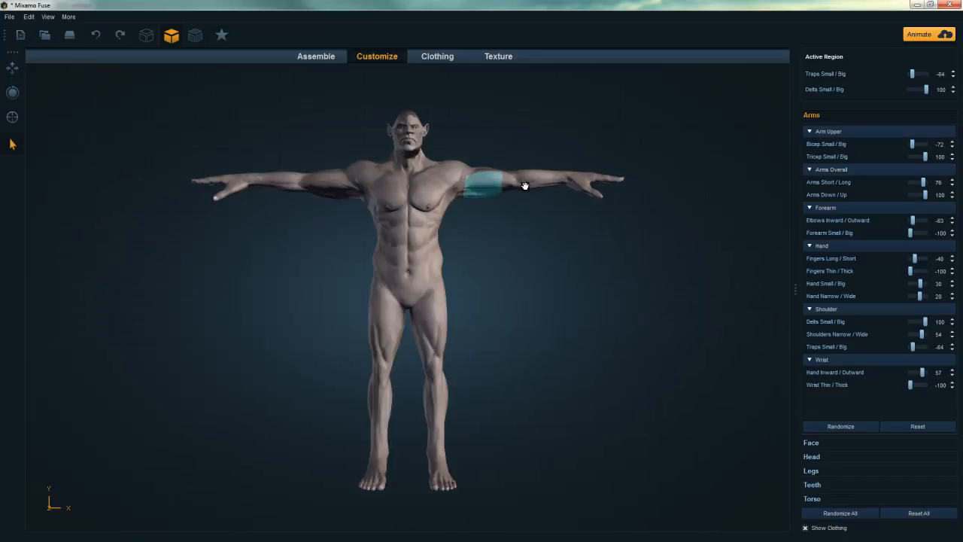
# Step: Reshape the side of the skull on the model, setting Skull Round/Square to -39 and Temples In/Out to 71
pyautogui.moveTo(521, 239); pyautogui.dragTo(531, 184, button='right')
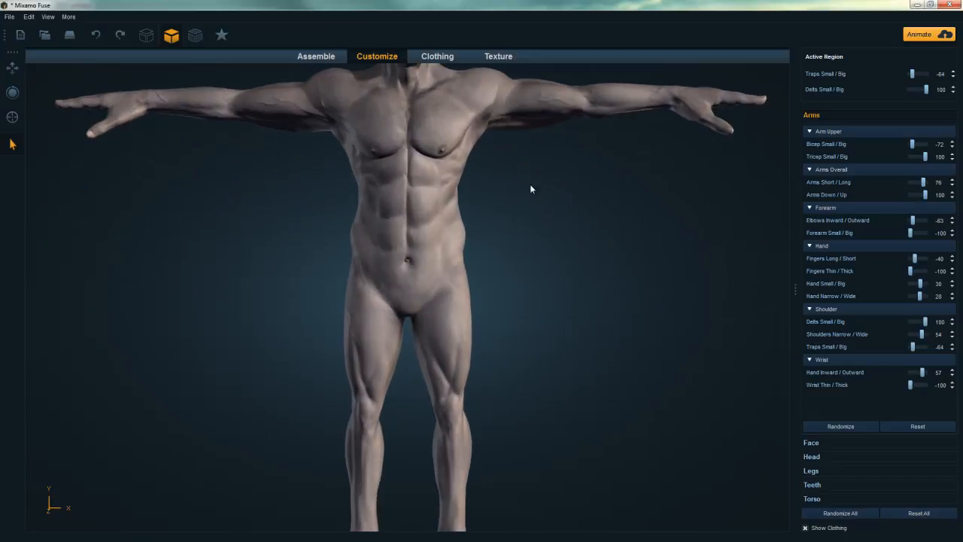
pyautogui.moveTo(531, 184); pyautogui.dragTo(527, 345, button='middle')
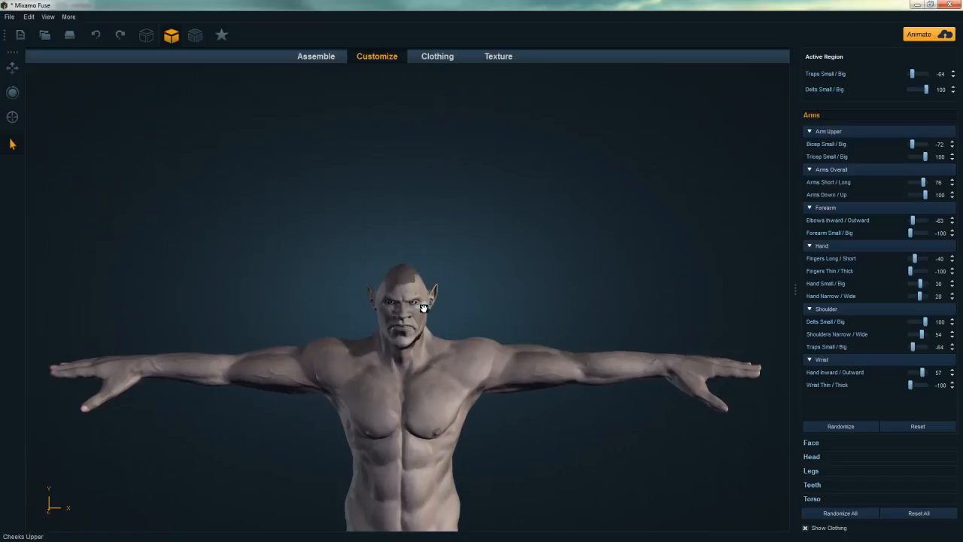
pyautogui.moveTo(421, 306); pyautogui.dragTo(463, 174, button='right')
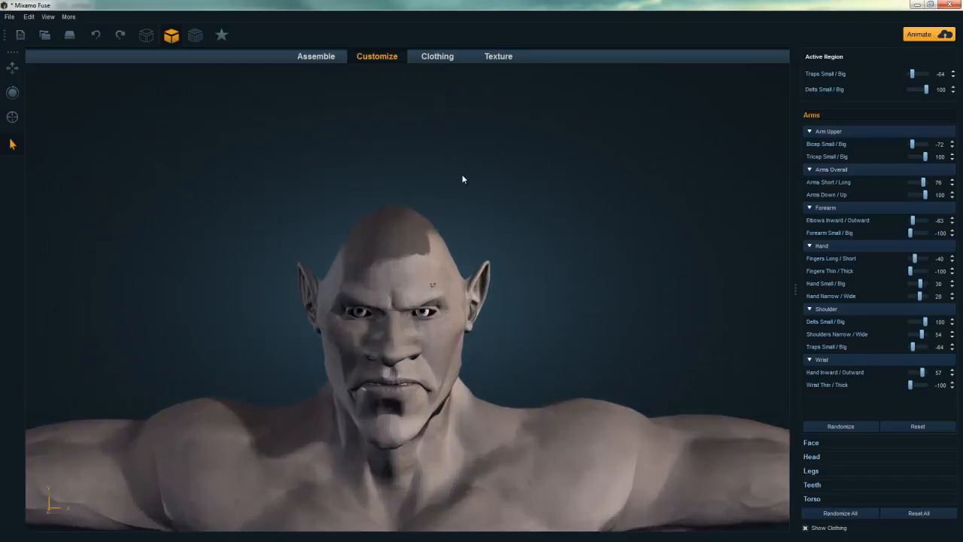
pyautogui.moveTo(605, 295); pyautogui.dragTo(479, 317)
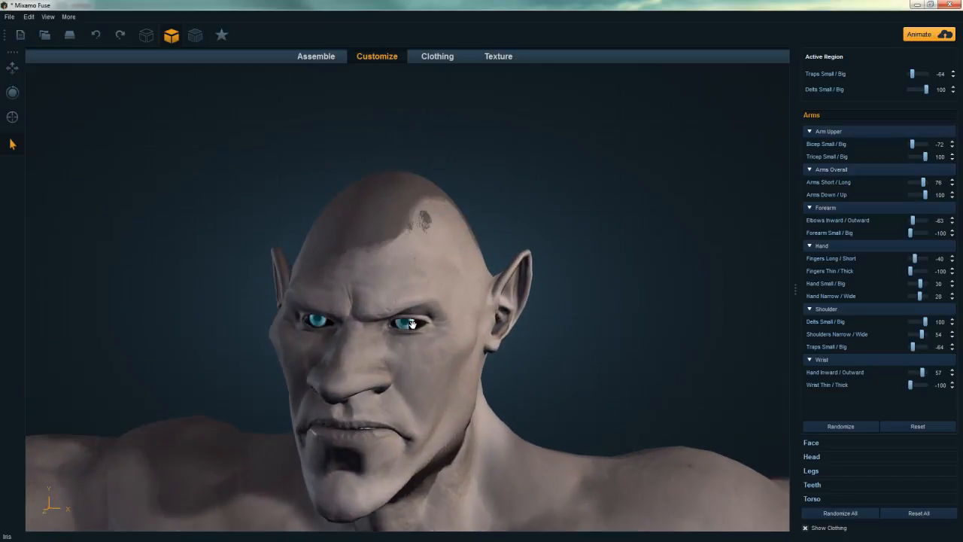
pyautogui.moveTo(415, 324); pyautogui.dragTo(486, 241)
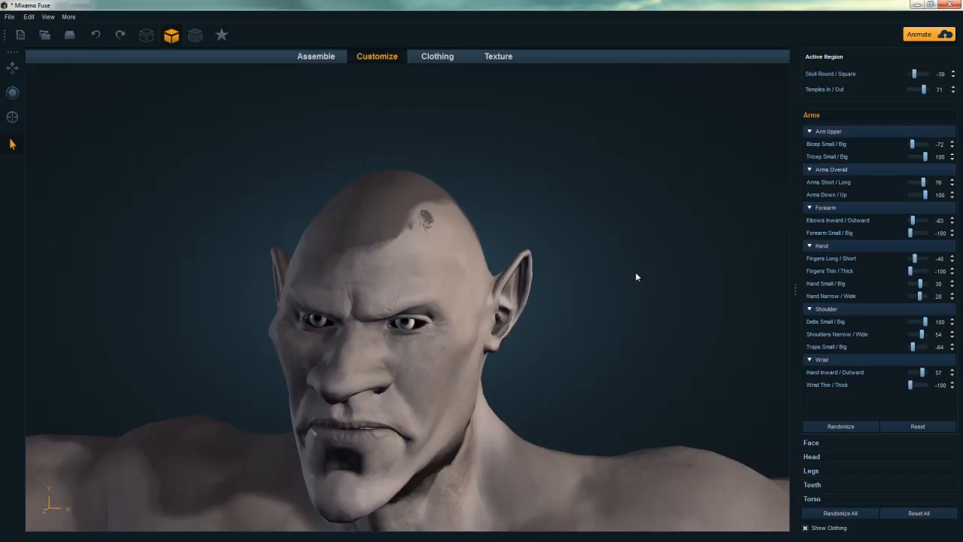
# Step: Reshape the rear of the skull, setting Backhead Down/Up to -18 and Backhead Forward/Backward to 50
pyautogui.moveTo(637, 273); pyautogui.dragTo(461, 270)
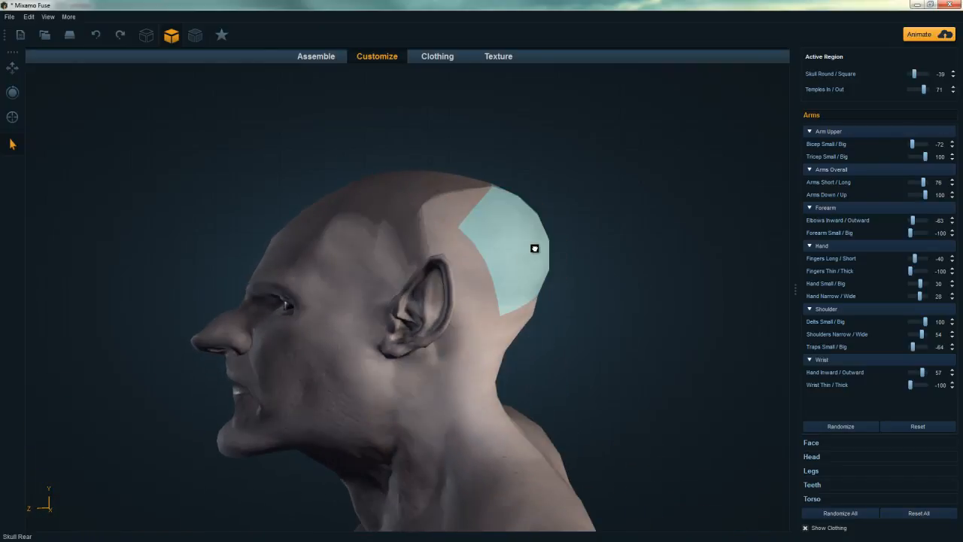
pyautogui.moveTo(535, 248); pyautogui.dragTo(511, 239)
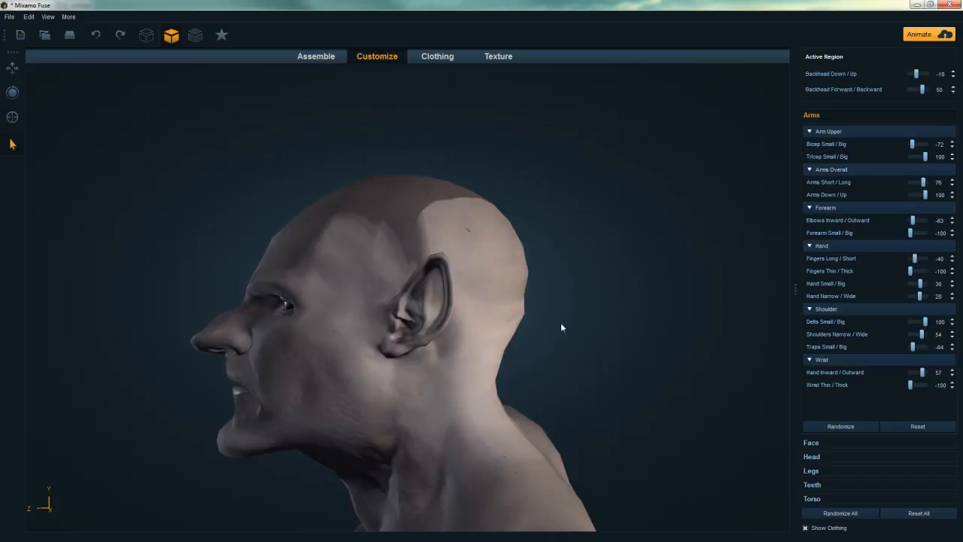
pyautogui.moveTo(561, 322); pyautogui.dragTo(725, 339)
pyautogui.moveTo(546, 348); pyautogui.dragTo(595, 344)
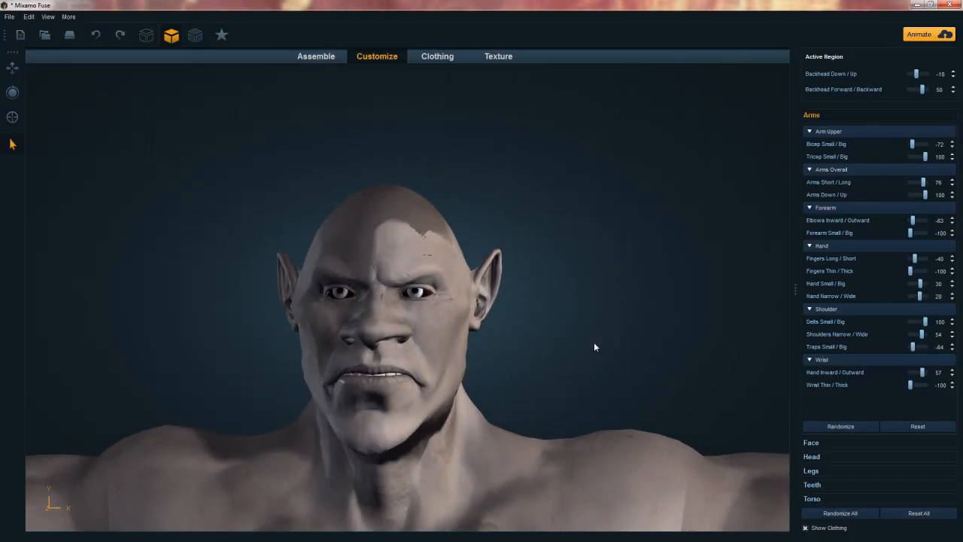
# Step: Start dressing the character in the Clothing stage with the Armored Gambeson top
pyautogui.doubleClick(579, 343)
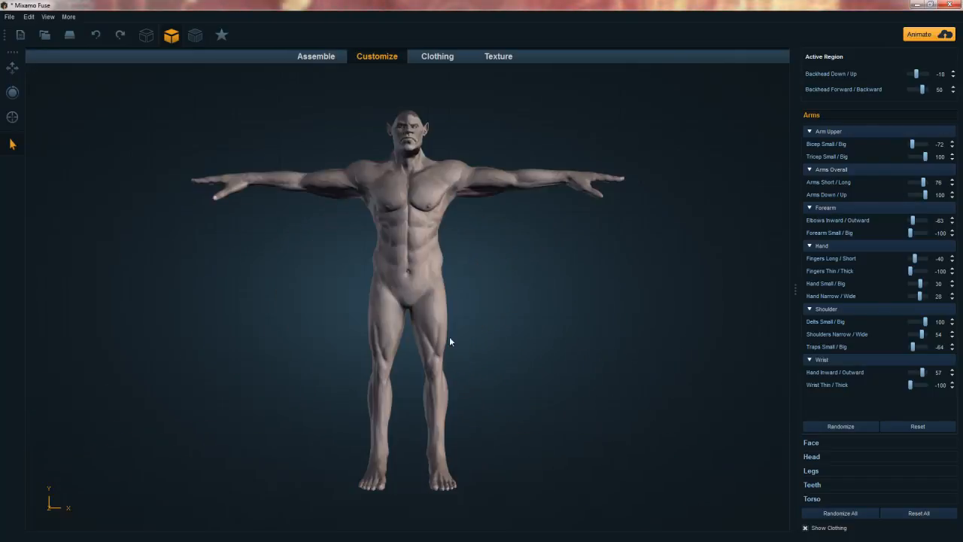
pyautogui.scroll(-2, 573, 303)
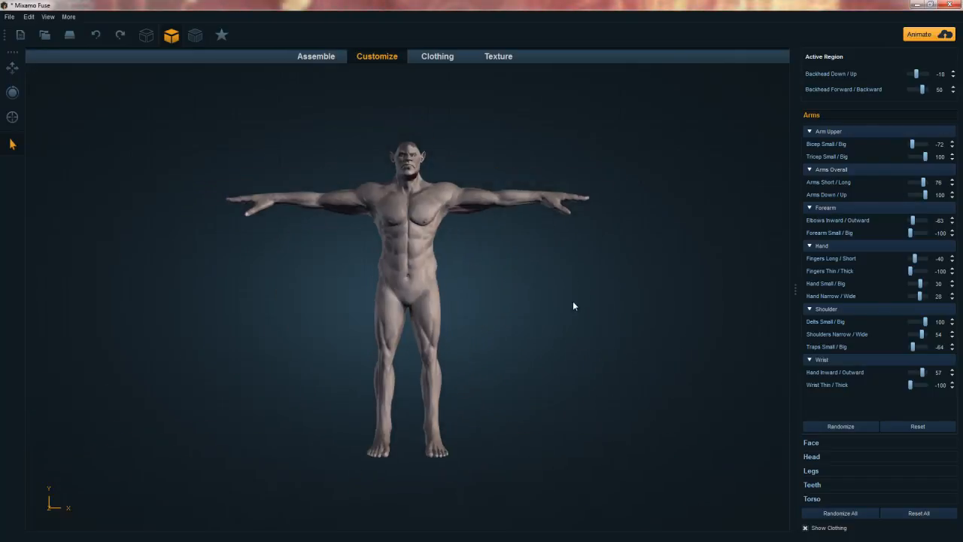
pyautogui.click(434, 59)
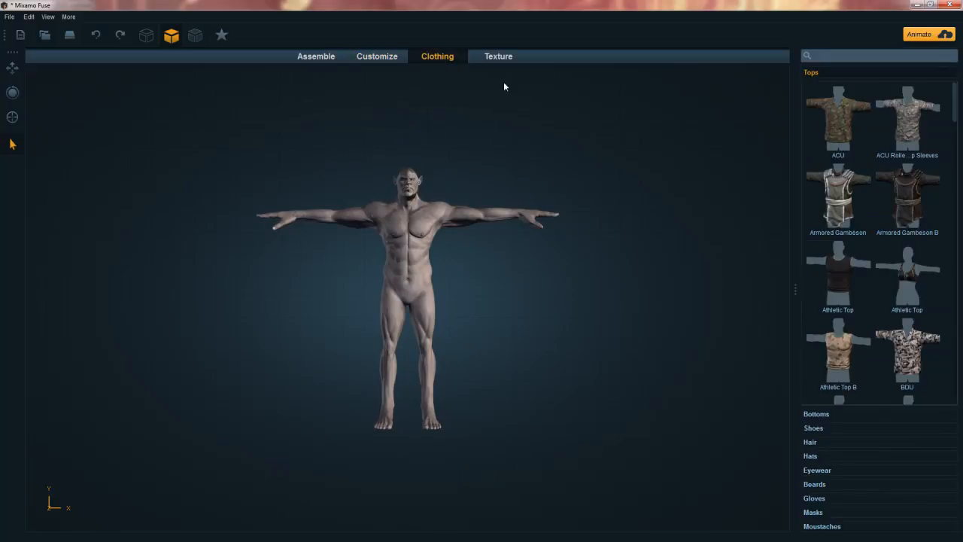
pyautogui.moveTo(956, 128); pyautogui.dragTo(941, 280)
pyautogui.moveTo(796, 291); pyautogui.dragTo(661, 288)
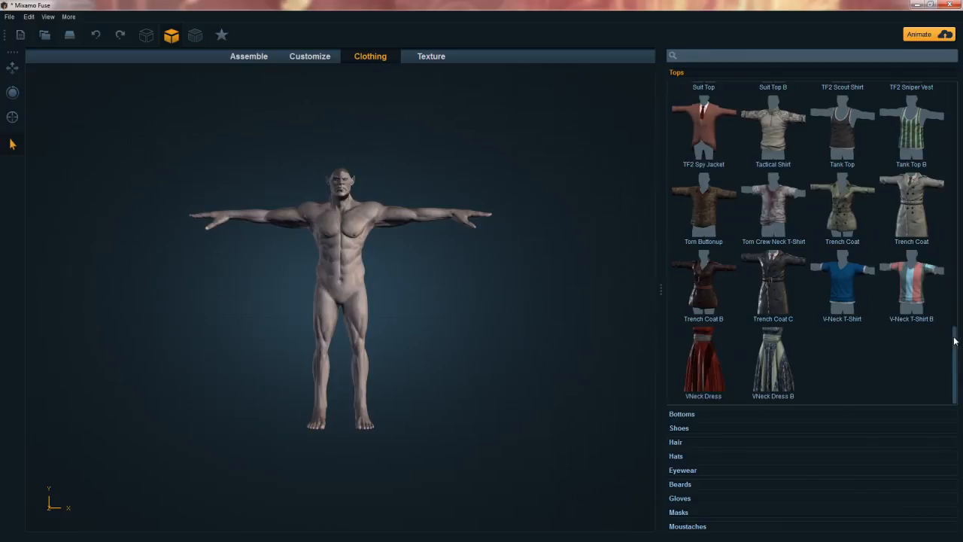
pyautogui.moveTo(954, 339); pyautogui.dragTo(945, 100)
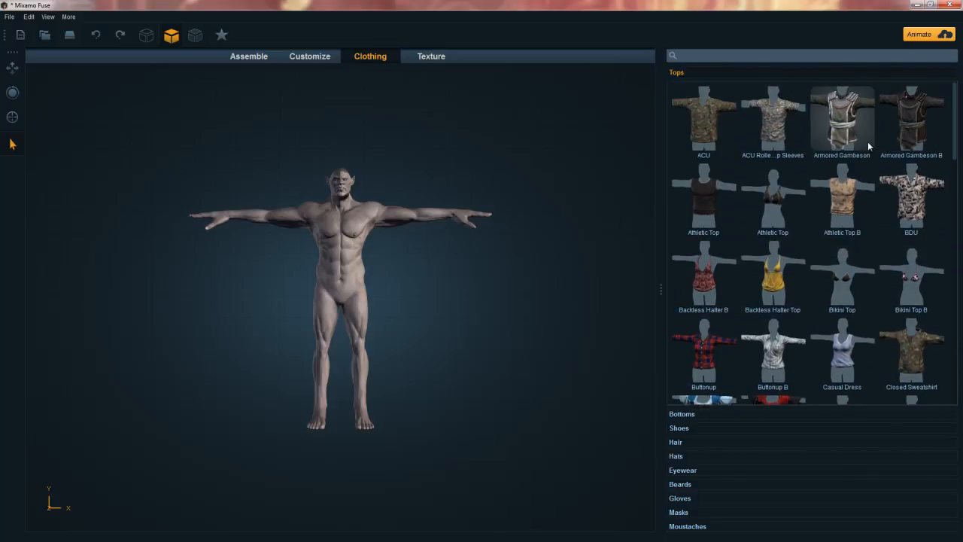
pyautogui.click(805, 121)
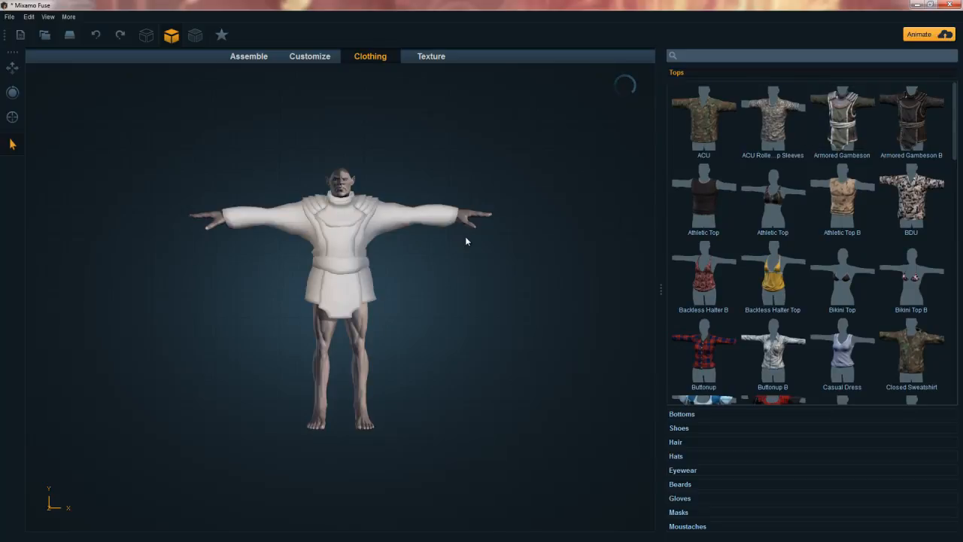
# Step: Add the Slim Cloth Pants B as the character's bottoms
pyautogui.click(689, 414)
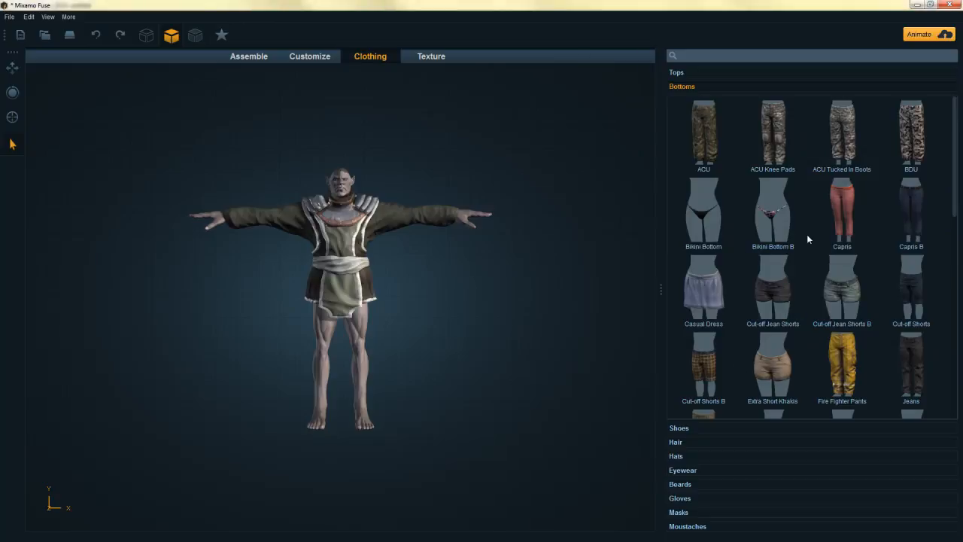
pyautogui.scroll(-3, 808, 238)
pyautogui.scroll(-3, 823, 296)
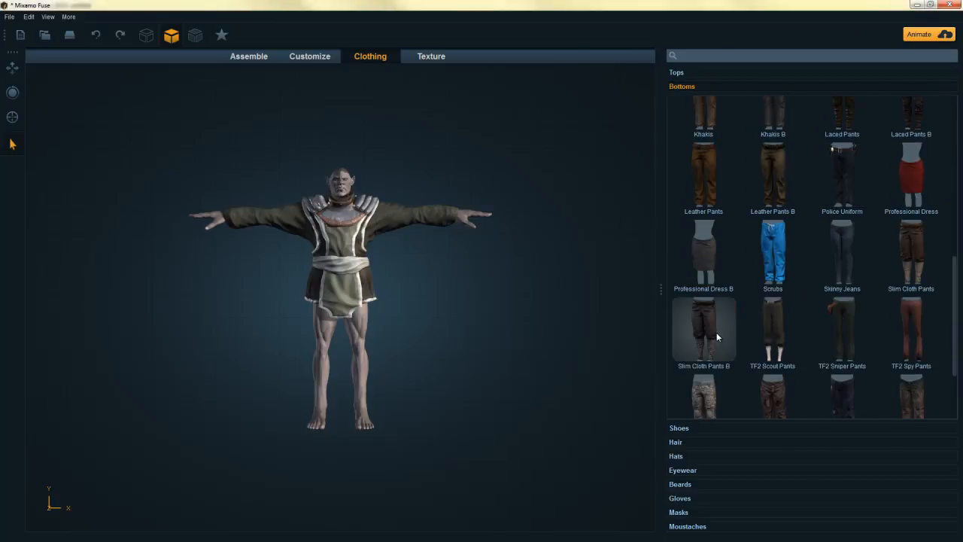
pyautogui.click(716, 332)
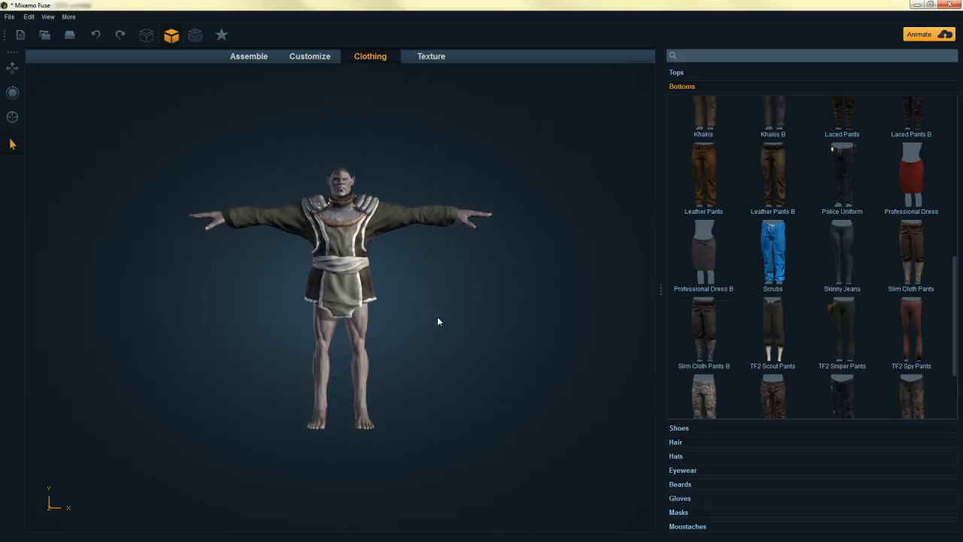
# Step: Give the character the Wrapped Ankle Boots as shoes
pyautogui.click(691, 414)
pyautogui.click(682, 429)
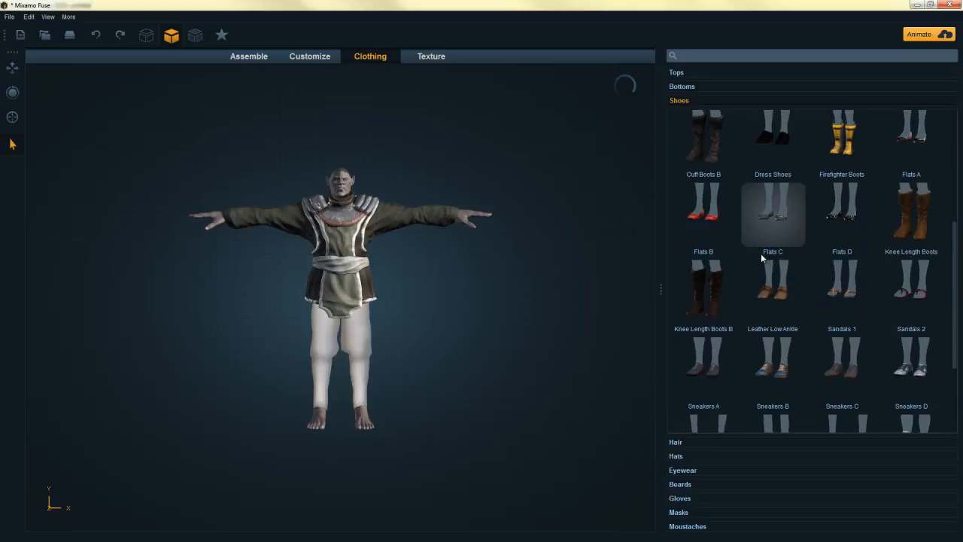
pyautogui.scroll(-3, 762, 259)
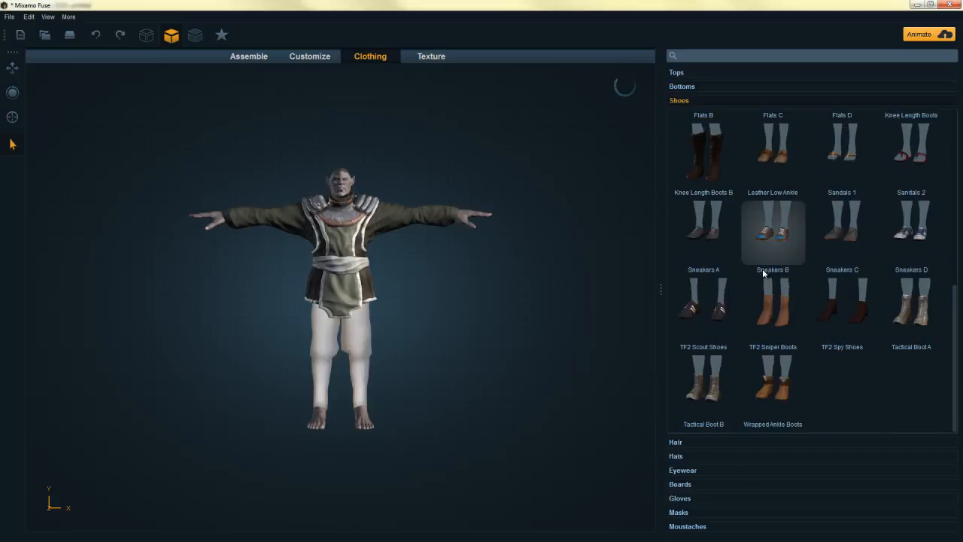
pyautogui.click(780, 380)
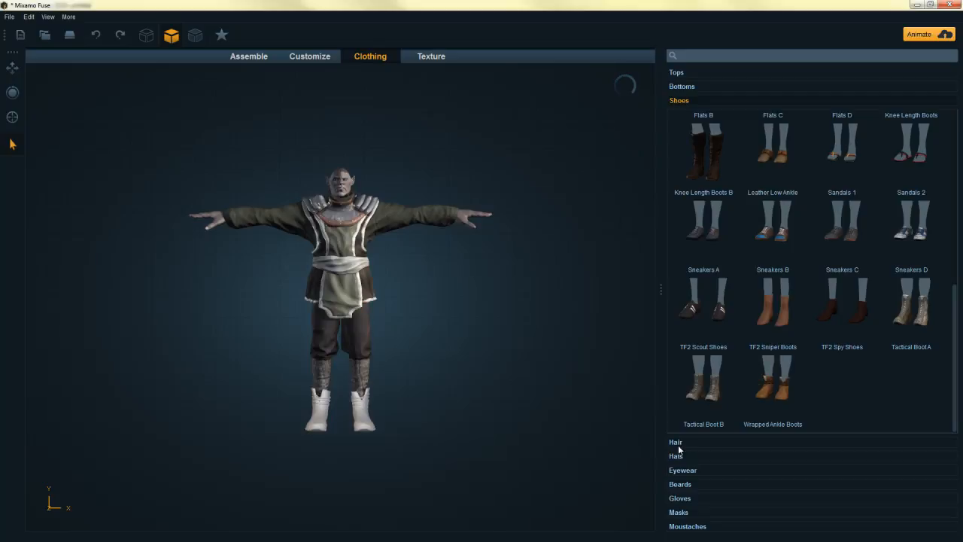
# Step: Browse the hairstyles and give the character the Alpha Viking Braid B hair
pyautogui.click(676, 443)
pyautogui.scroll(5, 347, 193)
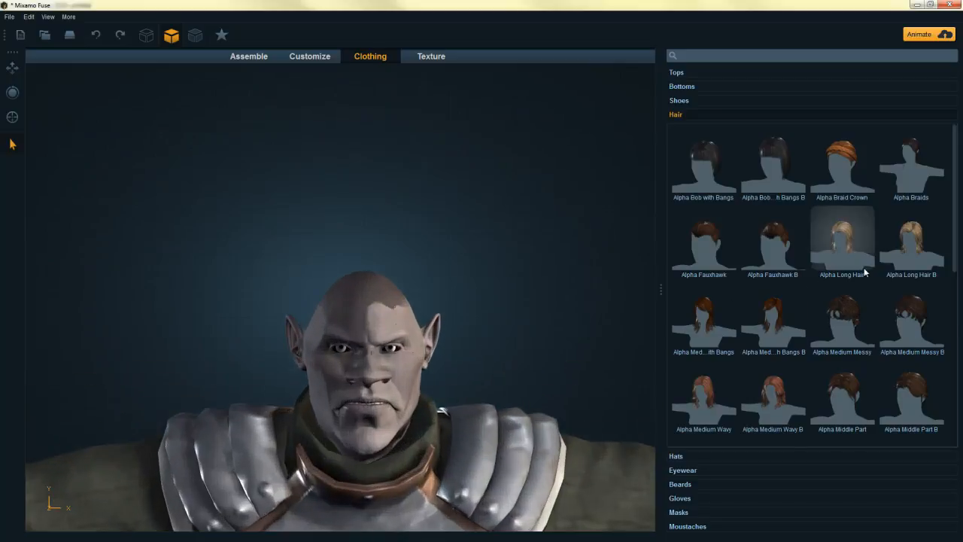
pyautogui.scroll(-5, 862, 271)
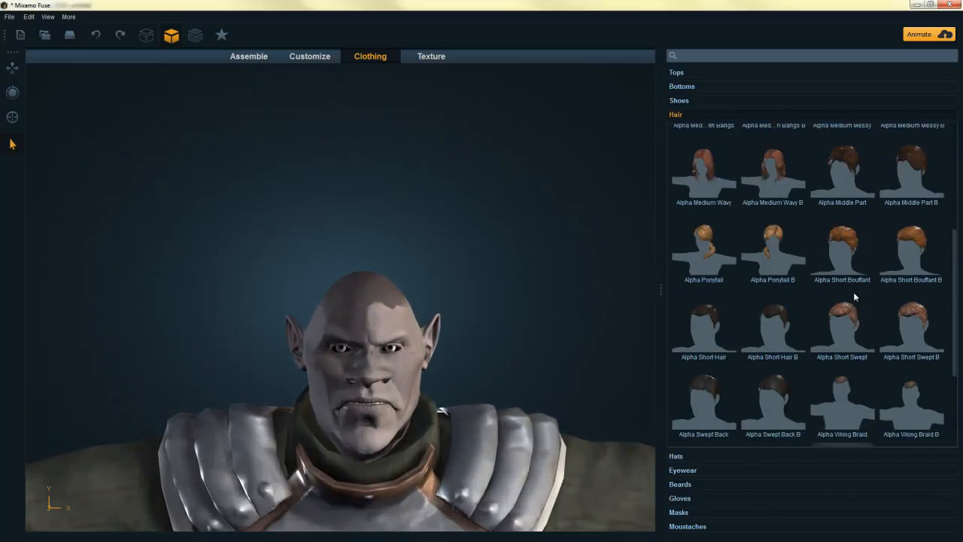
pyautogui.scroll(4, 853, 292)
pyautogui.scroll(-5, 853, 293)
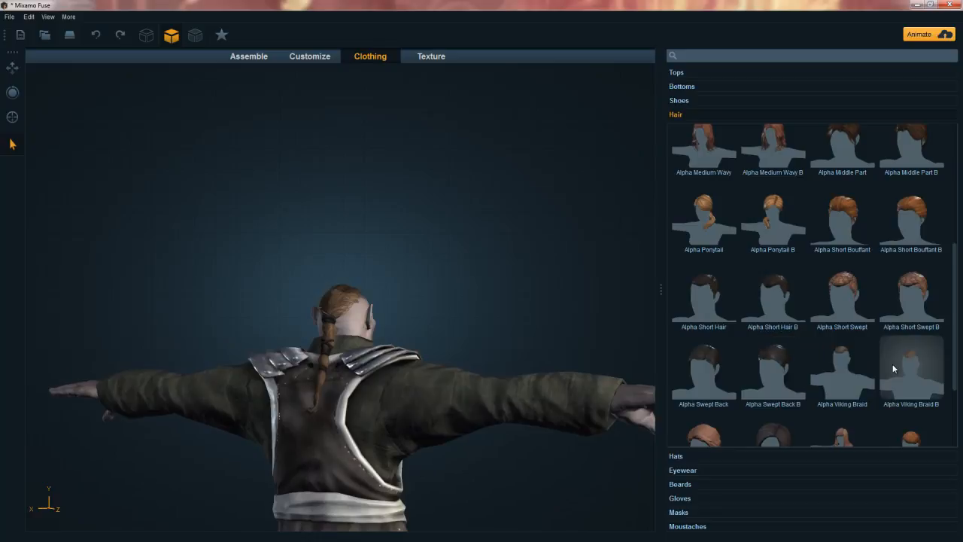
pyautogui.click(906, 366)
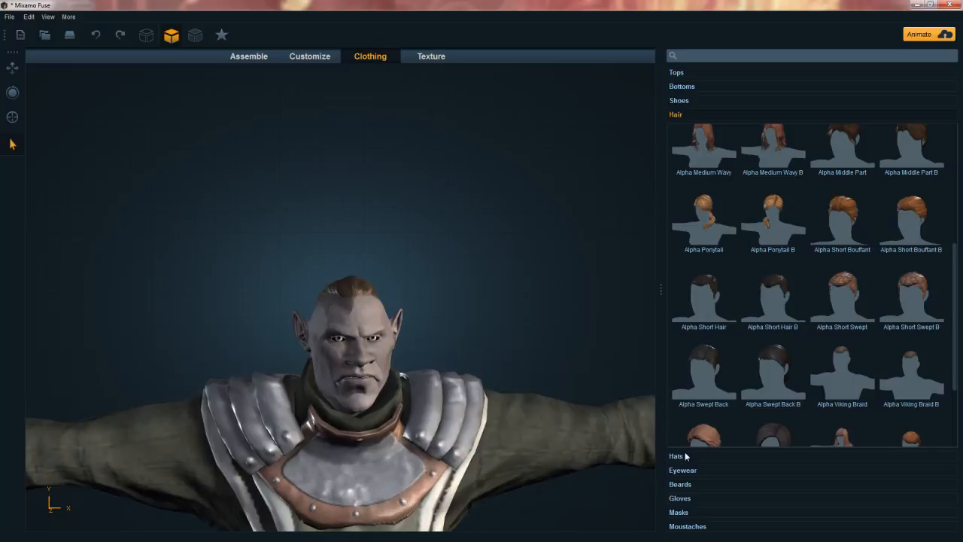
# Step: Browse the hats and try the Guard Helmet B on the character's head
pyautogui.click(677, 456)
pyautogui.scroll(-2, 851, 264)
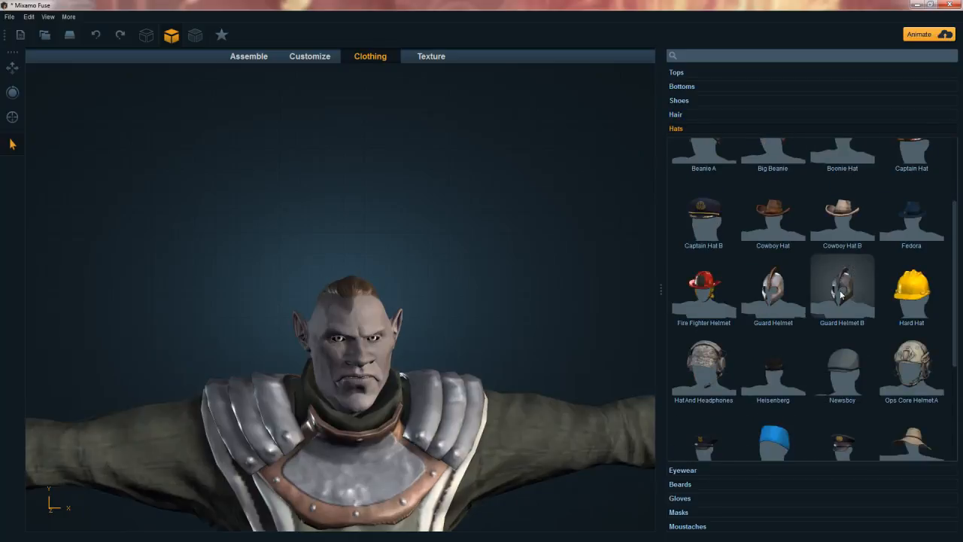
pyautogui.scroll(-3, 841, 296)
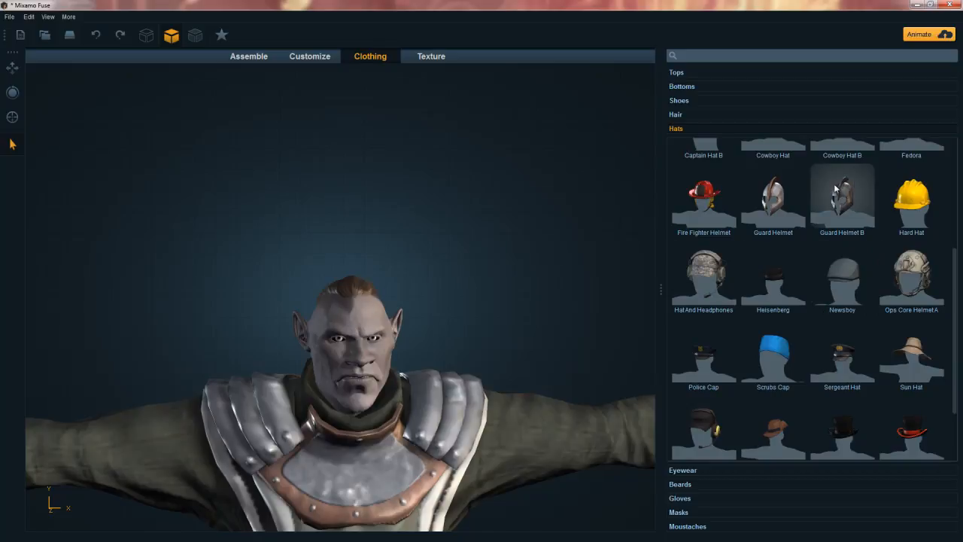
pyautogui.moveTo(636, 310); pyautogui.dragTo(573, 312)
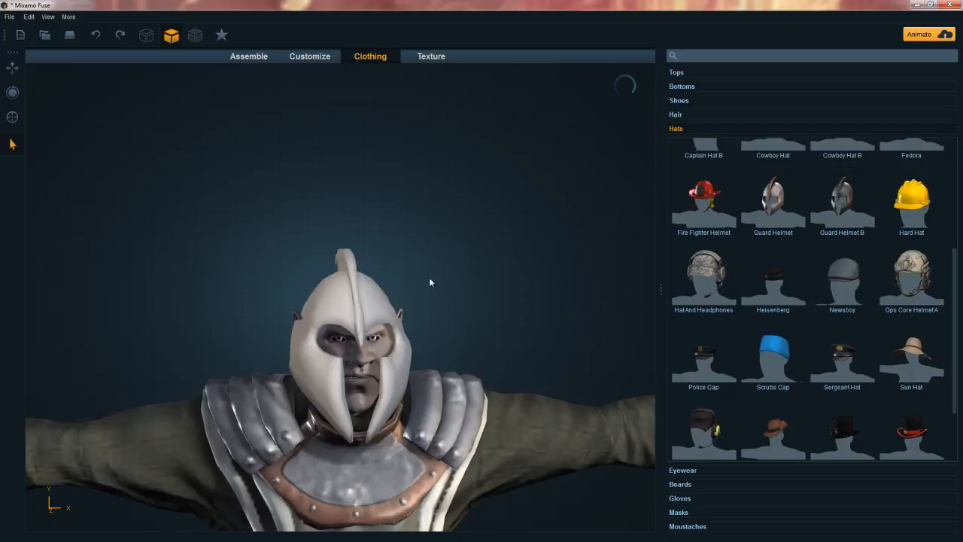
# Step: Check how the helmet fits around the ears and face from several angles, and remove it from the character
pyautogui.scroll(3, 497, 339)
pyautogui.moveTo(497, 339); pyautogui.dragTo(258, 335)
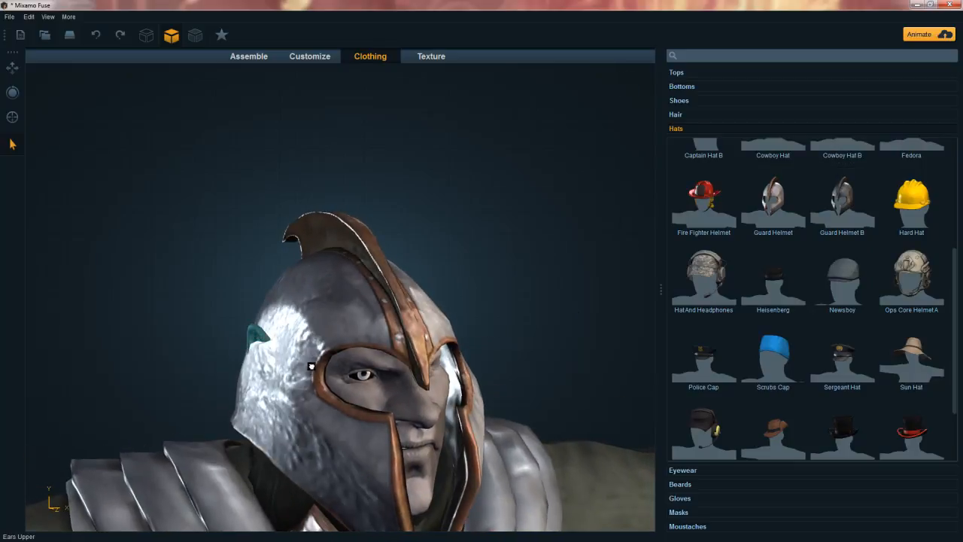
pyautogui.moveTo(114, 366); pyautogui.dragTo(176, 384)
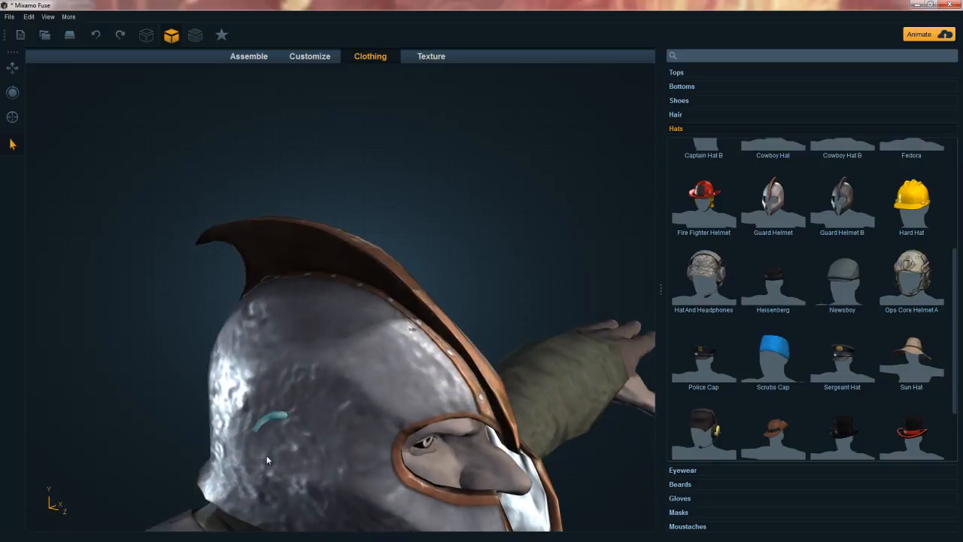
pyautogui.moveTo(267, 457); pyautogui.dragTo(83, 394)
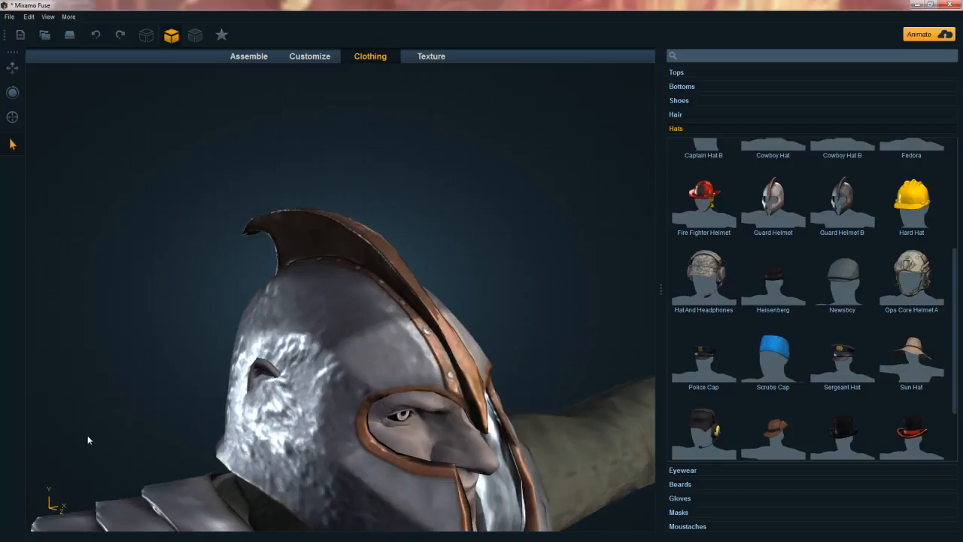
pyautogui.moveTo(502, 310); pyautogui.dragTo(410, 450)
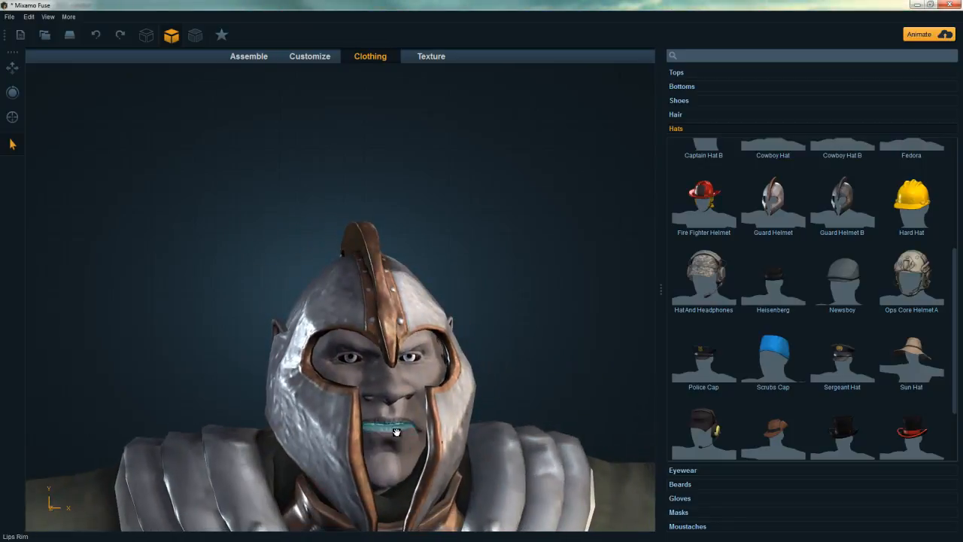
pyautogui.moveTo(524, 396); pyautogui.dragTo(477, 481)
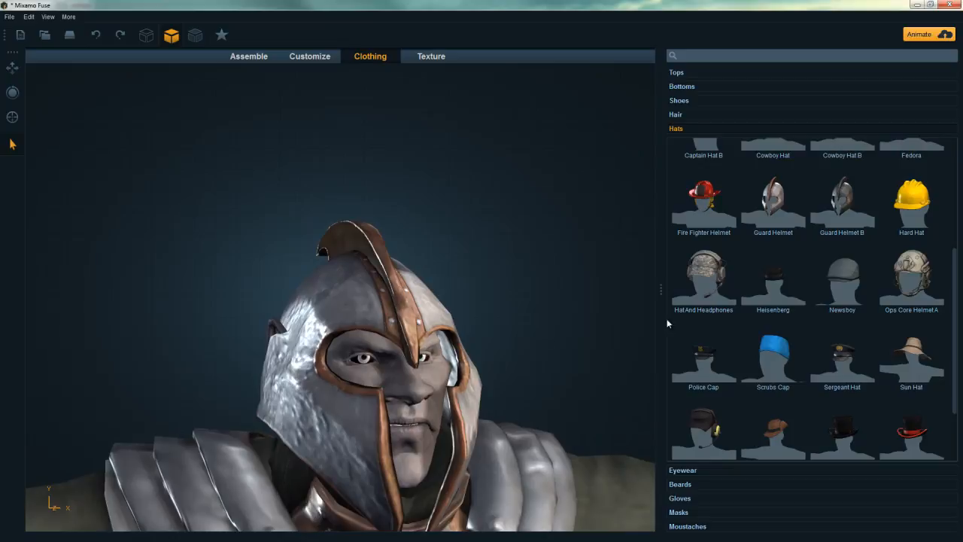
pyautogui.click(352, 292)
pyautogui.press('Delete')
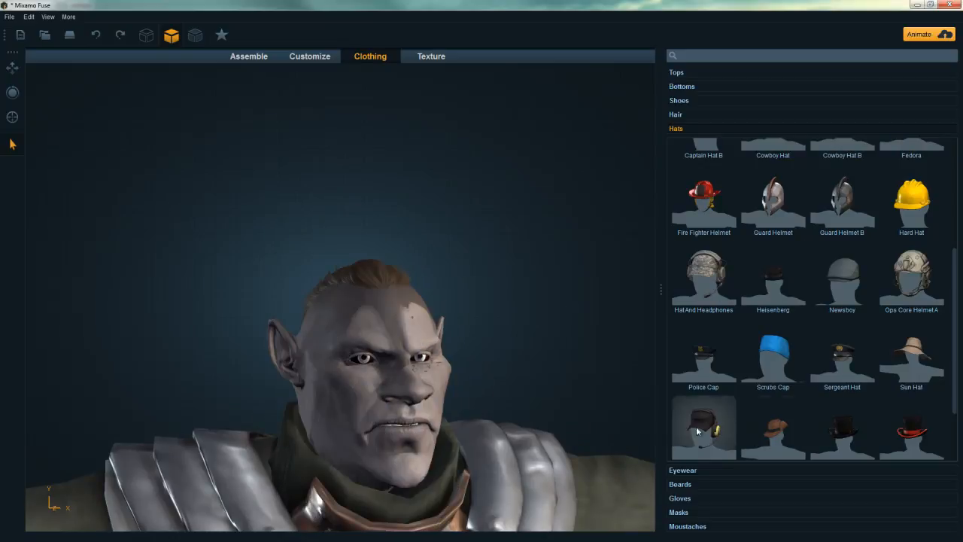
# Step: Look over the eyewear, try the Alpha Chin Strap beard on the character, and delete the beard again
pyautogui.click(682, 469)
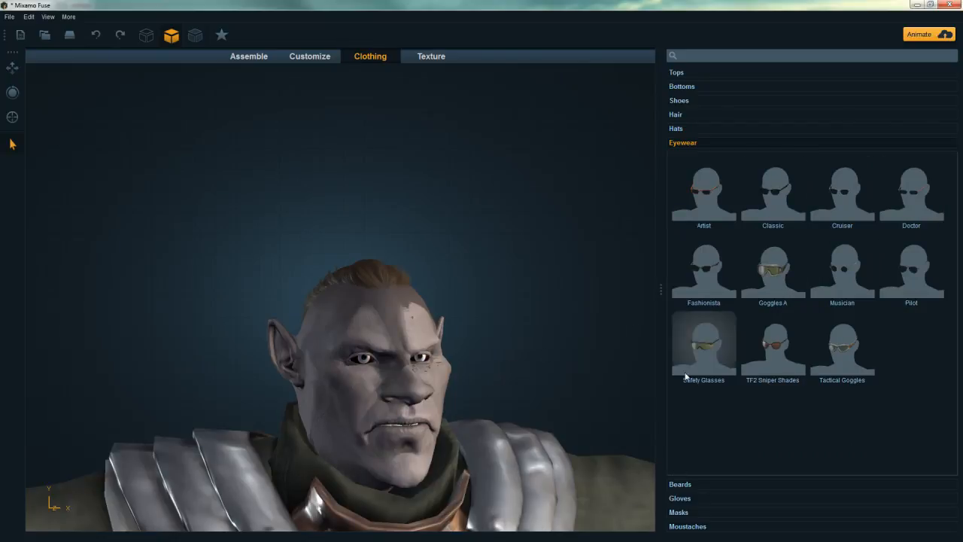
pyautogui.click(682, 484)
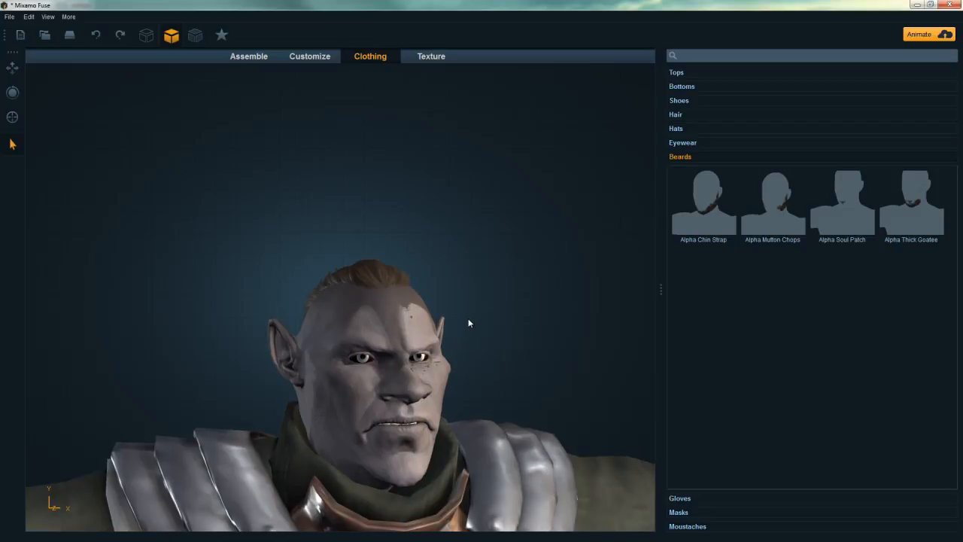
pyautogui.moveTo(470, 366); pyautogui.dragTo(449, 313, button='middle')
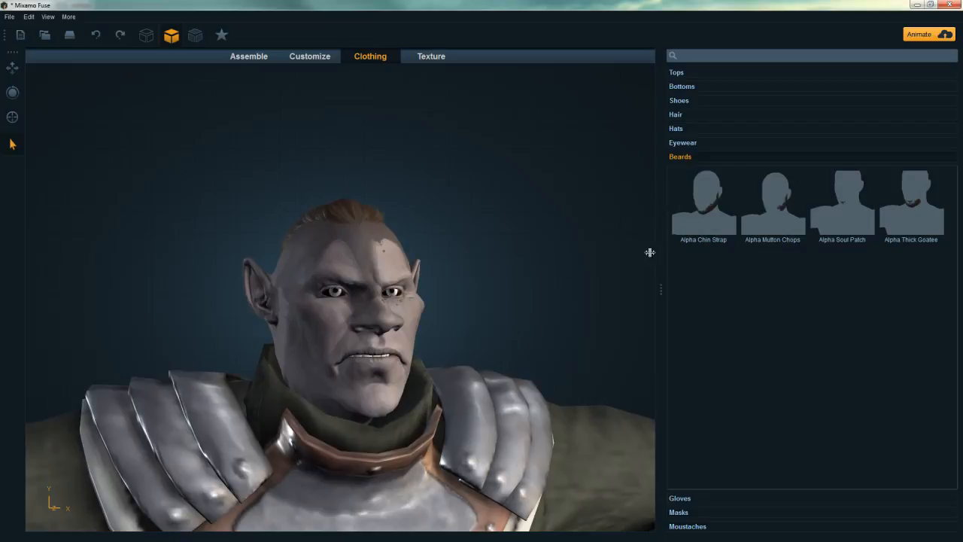
pyautogui.click(694, 220)
pyautogui.moveTo(482, 316); pyautogui.dragTo(481, 351, button='right')
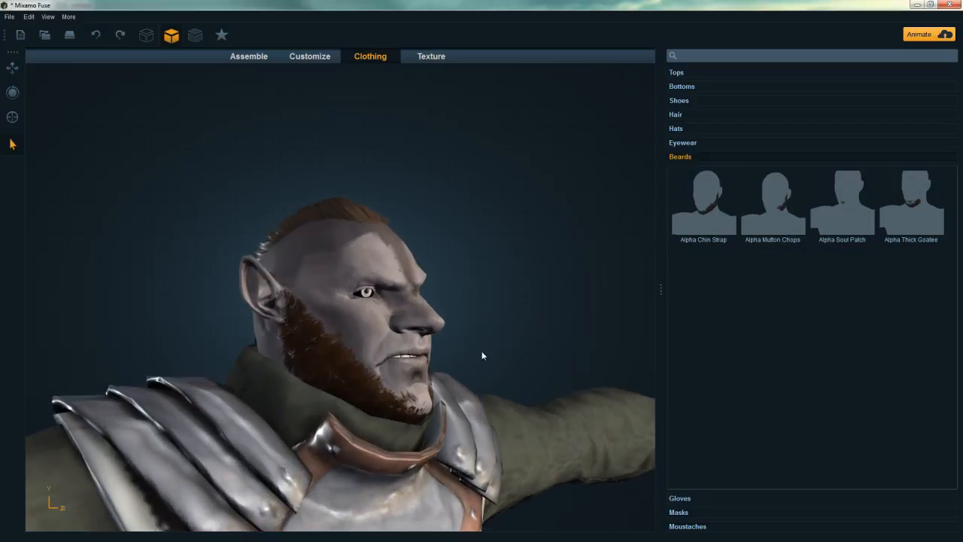
pyautogui.click(324, 366)
pyautogui.press('Delete')
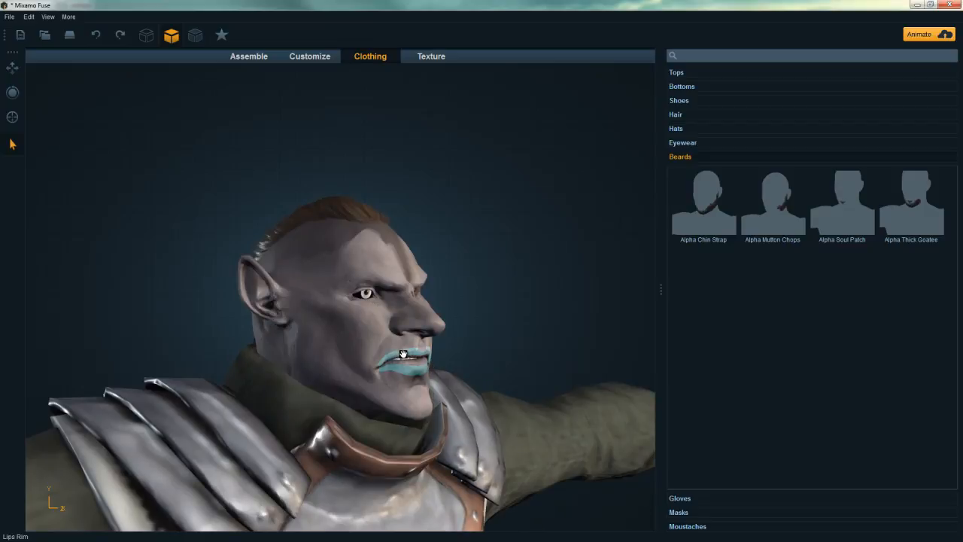
# Step: Look through the available gloves, masks and moustaches
pyautogui.click(678, 497)
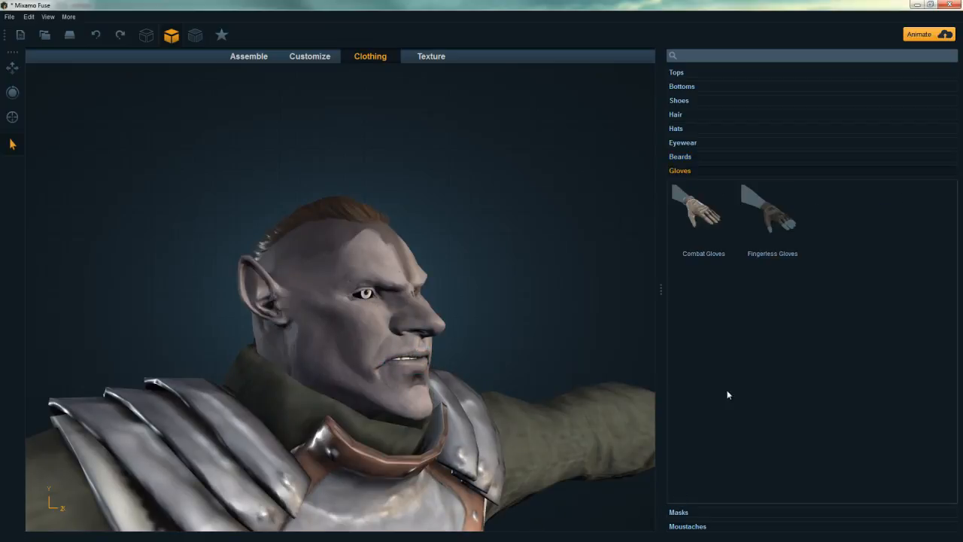
pyautogui.click(682, 514)
pyautogui.click(688, 525)
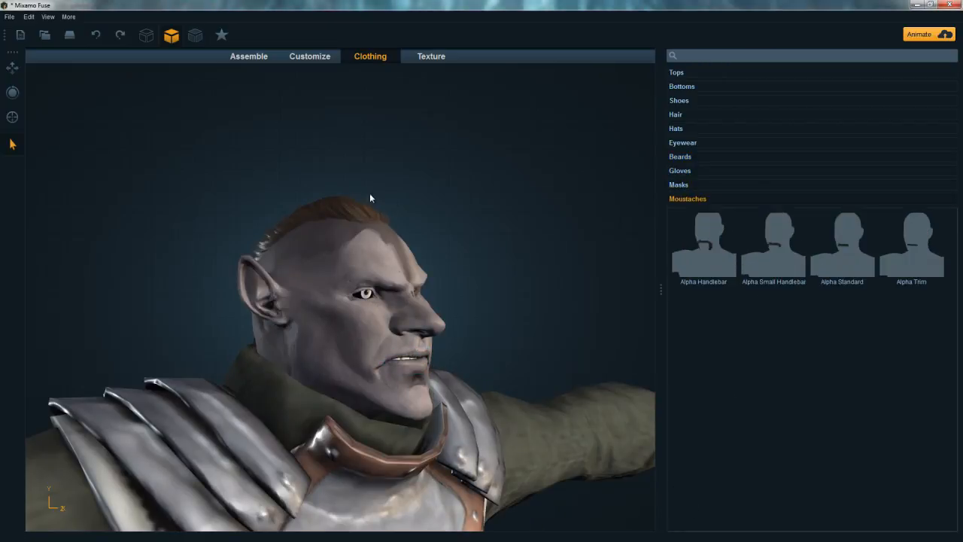
# Step: Check the fully dressed character from an angle and move on to the Texture stage
pyautogui.press('f')
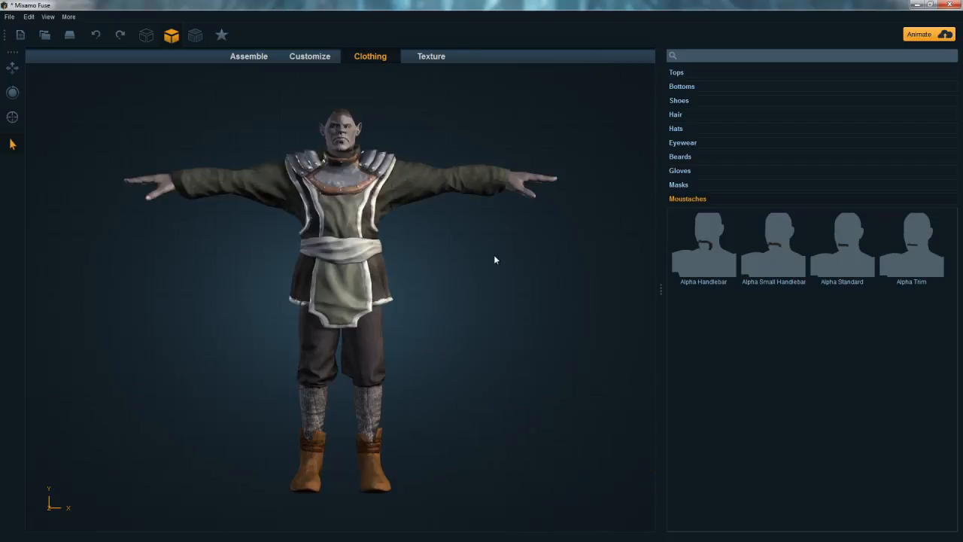
pyautogui.moveTo(494, 256); pyautogui.dragTo(437, 79, button='middle')
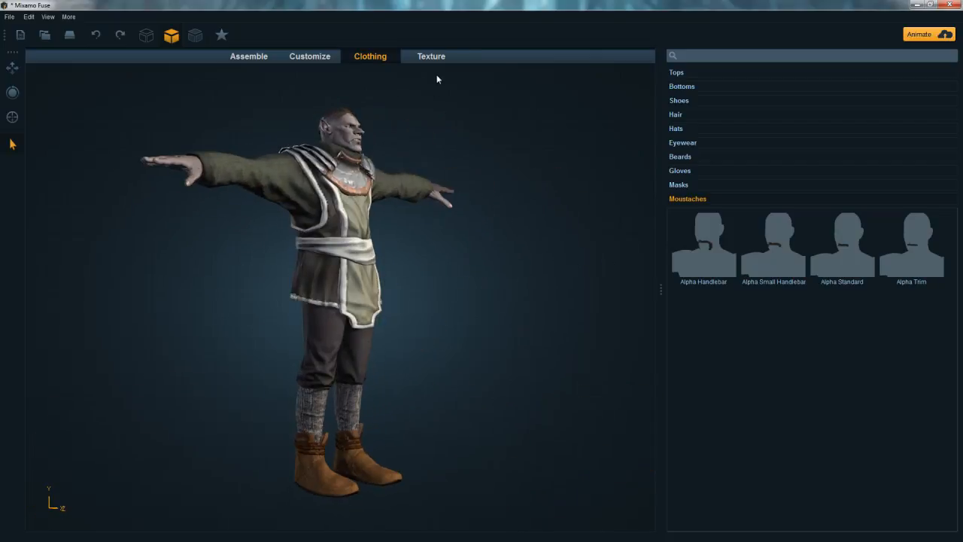
pyautogui.click(431, 56)
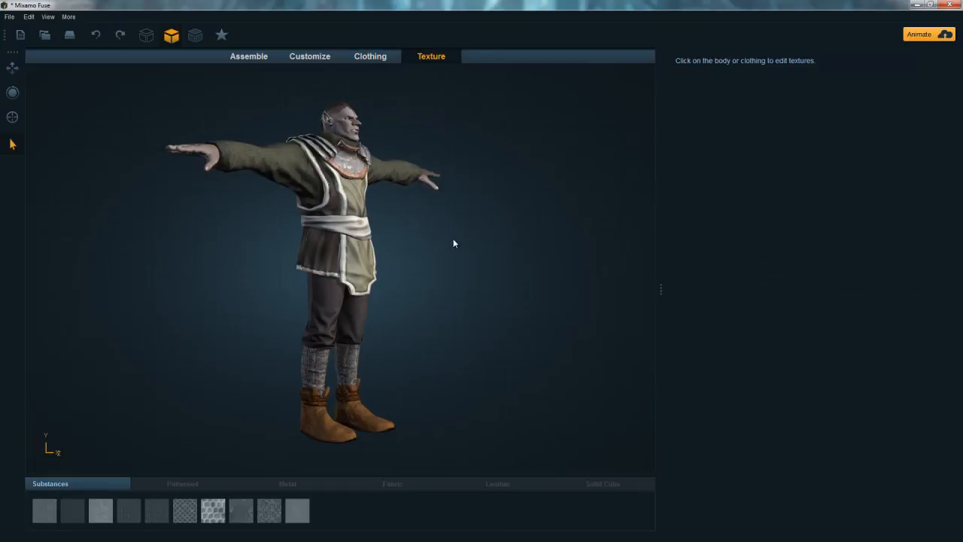
# Step: Select the armored gambeson, then switch the selection to the character's body for texture editing
pyautogui.scroll(5, 451, 243)
pyautogui.click(264, 290)
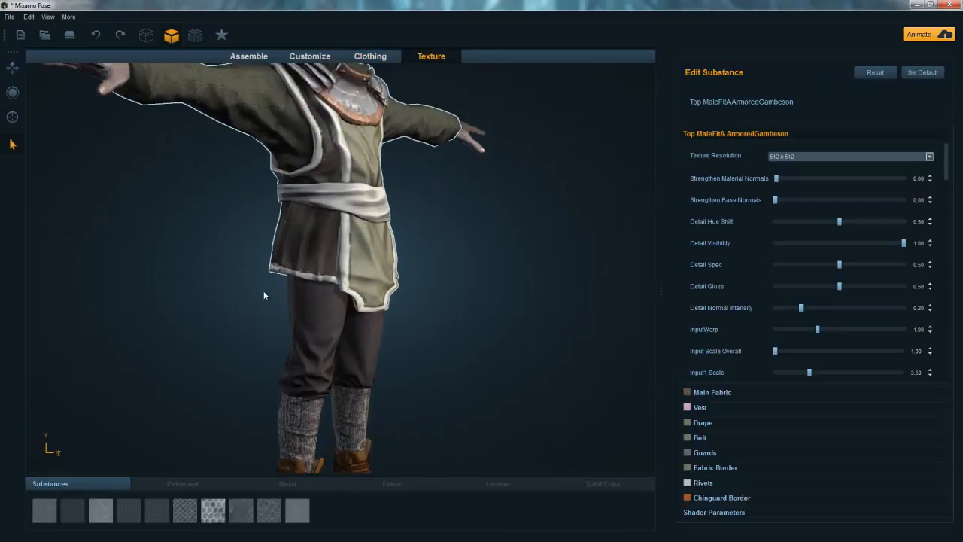
pyautogui.moveTo(263, 291); pyautogui.dragTo(219, 454, button='middle')
pyautogui.click(305, 194)
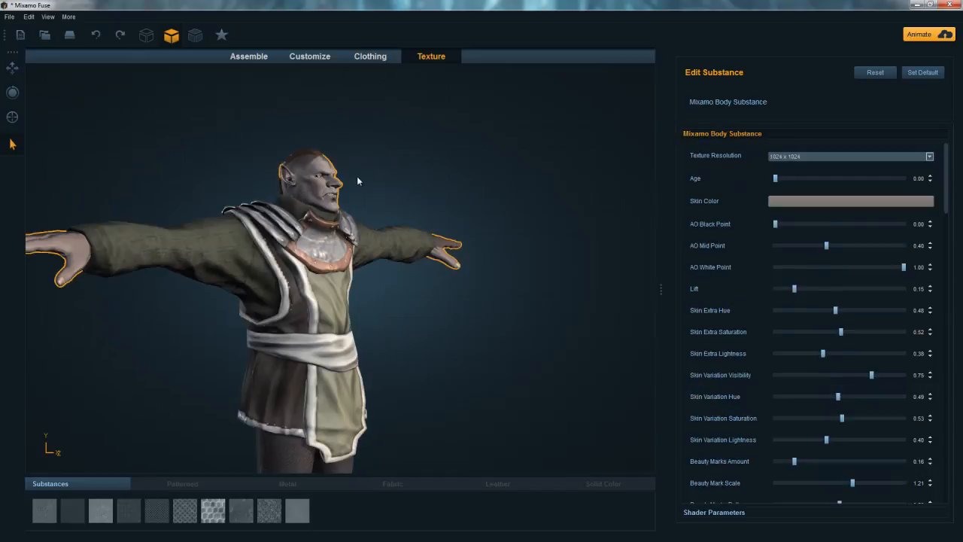
pyautogui.moveTo(457, 216); pyautogui.dragTo(463, 429, button='middle')
pyautogui.scroll(5, 439, 357)
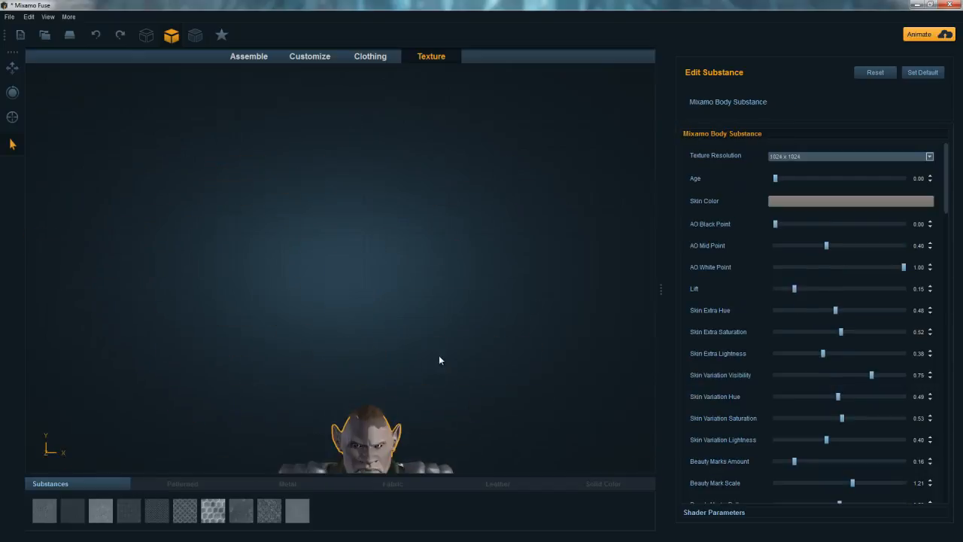
pyautogui.moveTo(438, 356); pyautogui.dragTo(407, 213, button='middle')
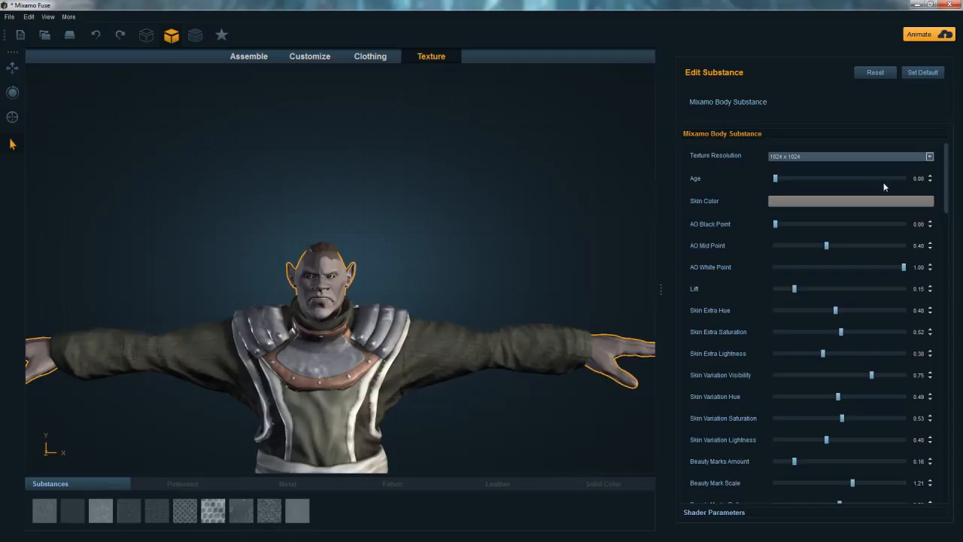
# Step: Try a tan, a dark brown and the custom dark green skin color on the body, and cancel the color change
pyautogui.click(826, 202)
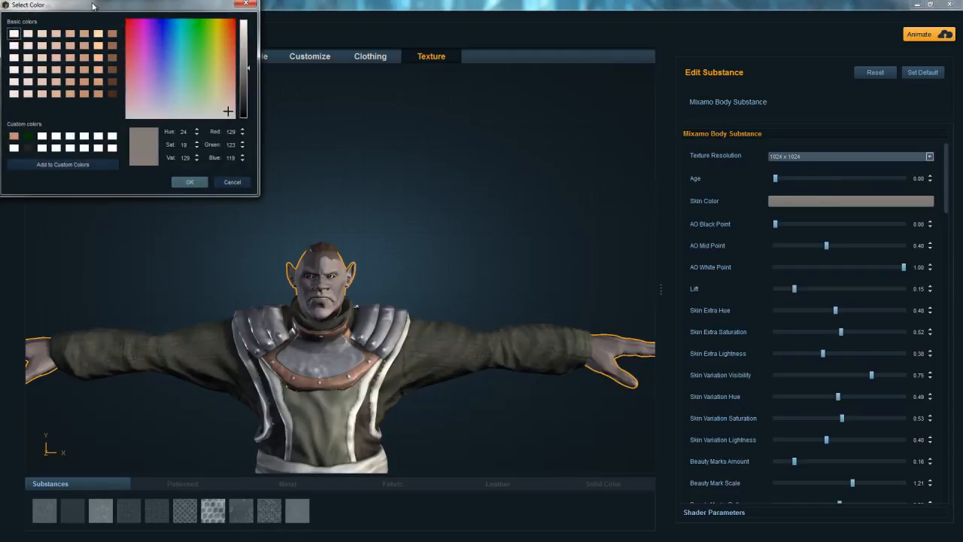
pyautogui.moveTo(93, 6); pyautogui.dragTo(567, 118)
pyautogui.click(575, 194)
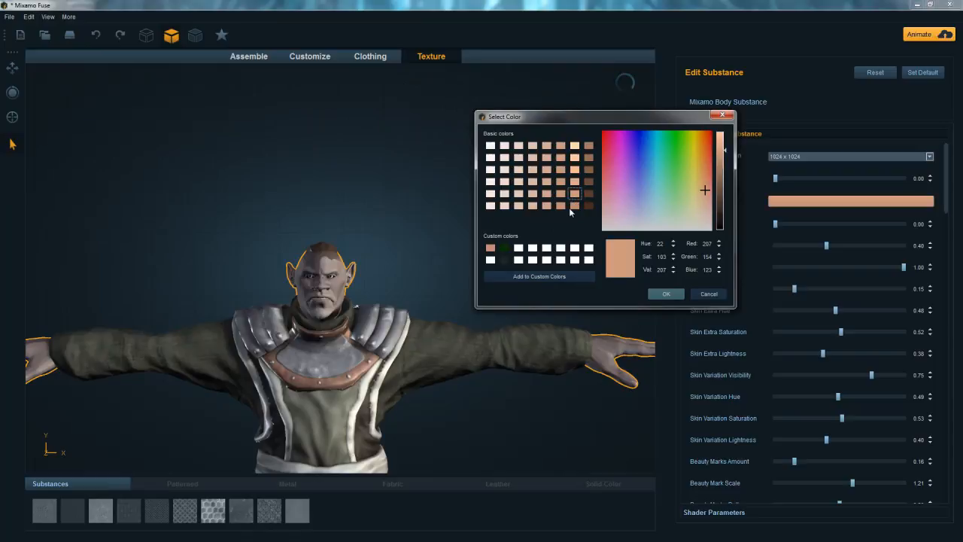
pyautogui.moveTo(414, 236); pyautogui.dragTo(518, 233)
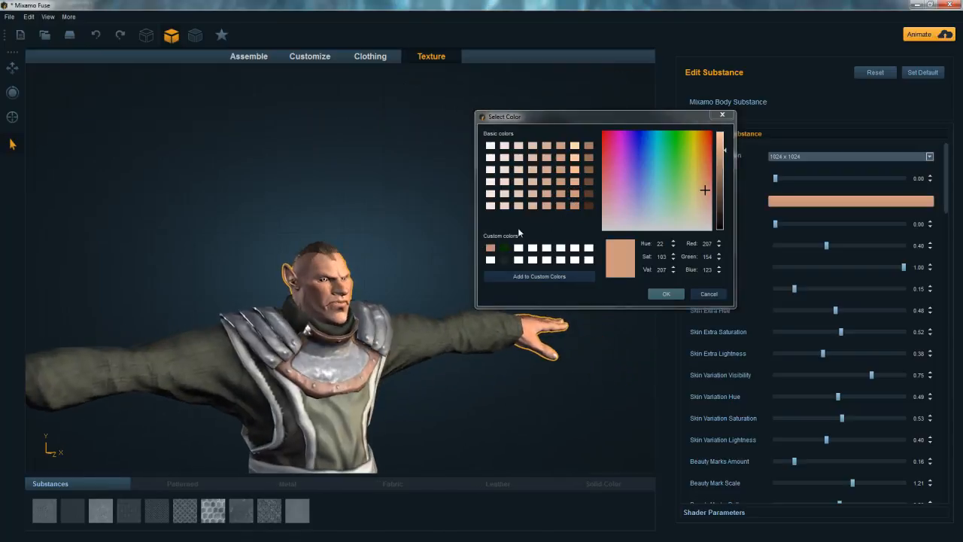
pyautogui.click(588, 206)
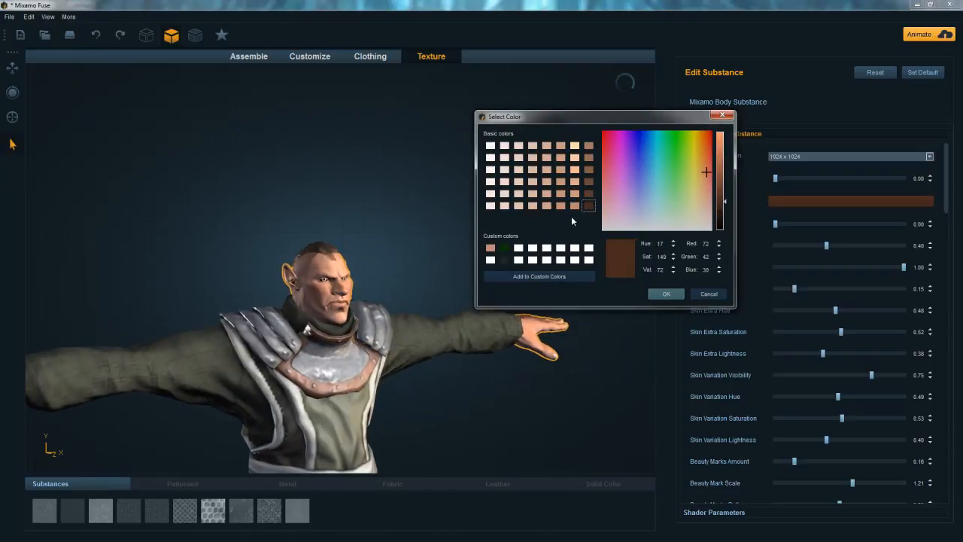
pyautogui.click(504, 248)
pyautogui.moveTo(388, 239); pyautogui.dragTo(468, 240)
pyautogui.click(709, 294)
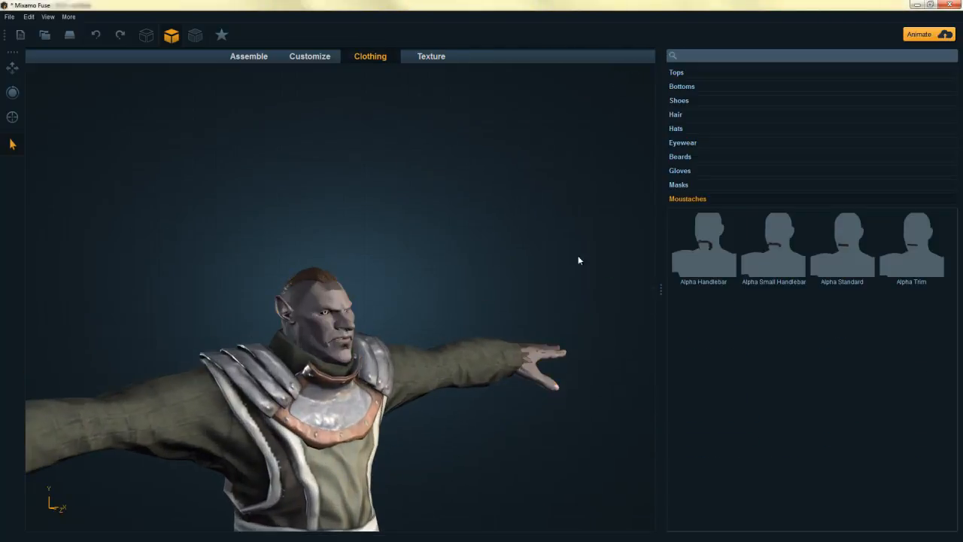
# Step: Return to the Texture stage, set the body's texture resolution to 64 x 64 and inspect the face up close
pyautogui.click(427, 56)
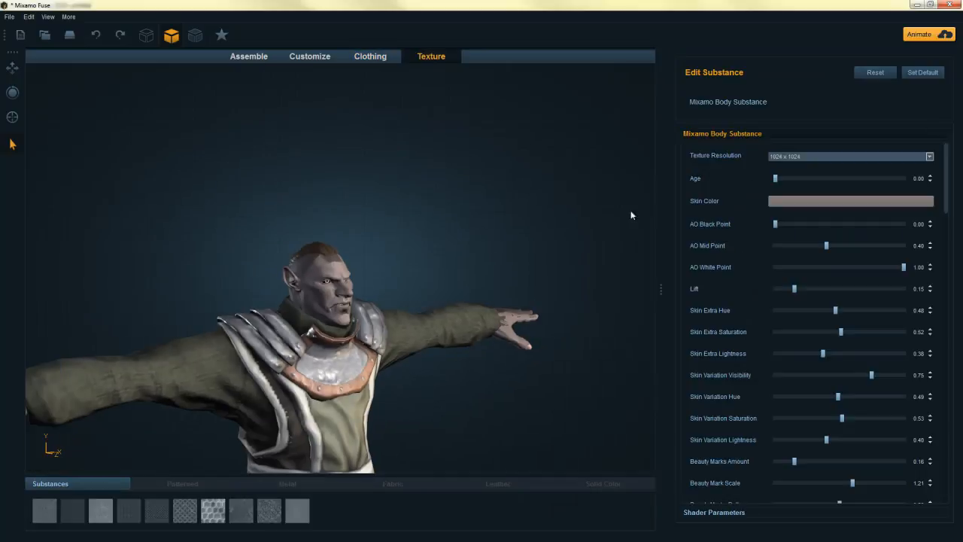
pyautogui.click(930, 157)
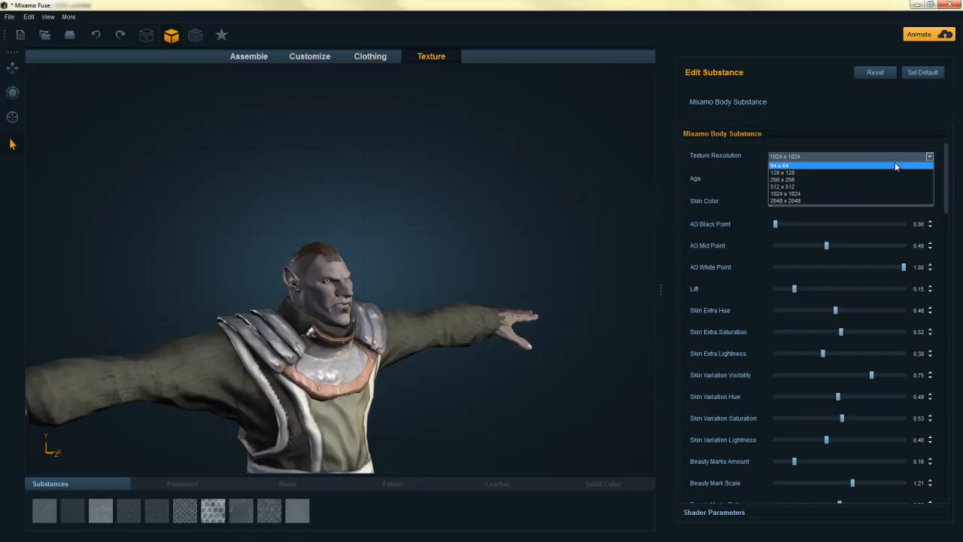
pyautogui.click(795, 165)
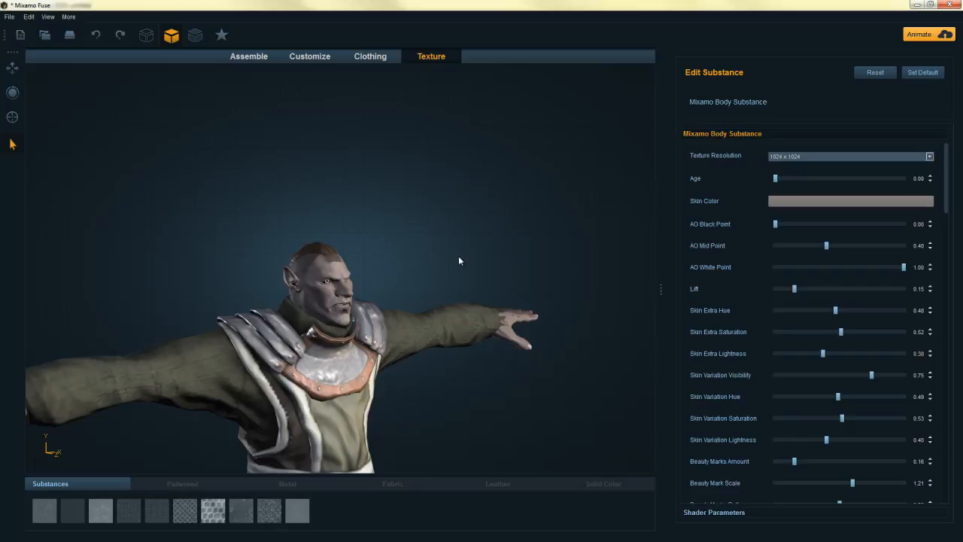
pyautogui.scroll(5, 458, 256)
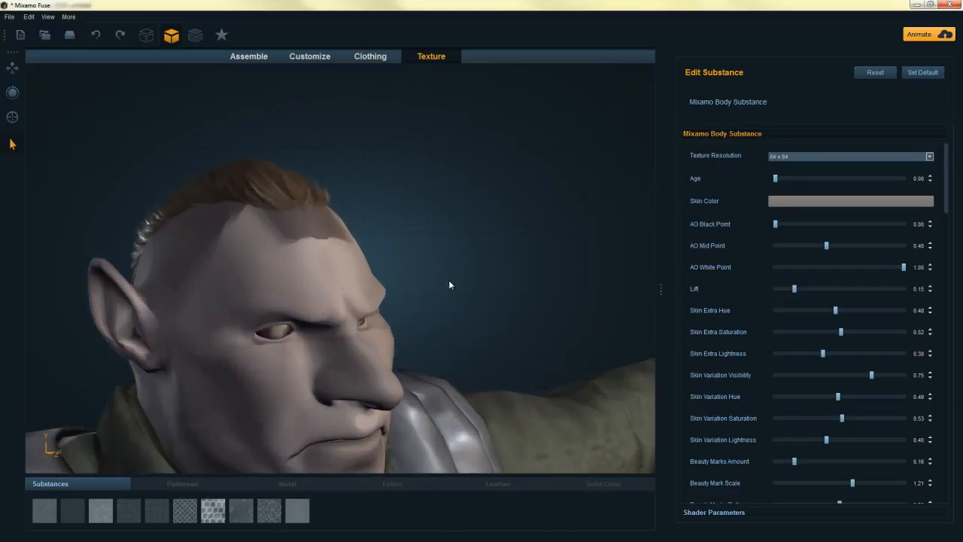
pyautogui.moveTo(449, 285)
pyautogui.mouseDown()
pyautogui.moveTo(347, 268)
pyautogui.moveTo(417, 269)
pyautogui.moveTo(442, 282)
pyautogui.mouseUp()
pyautogui.scroll(-2, 443, 285)
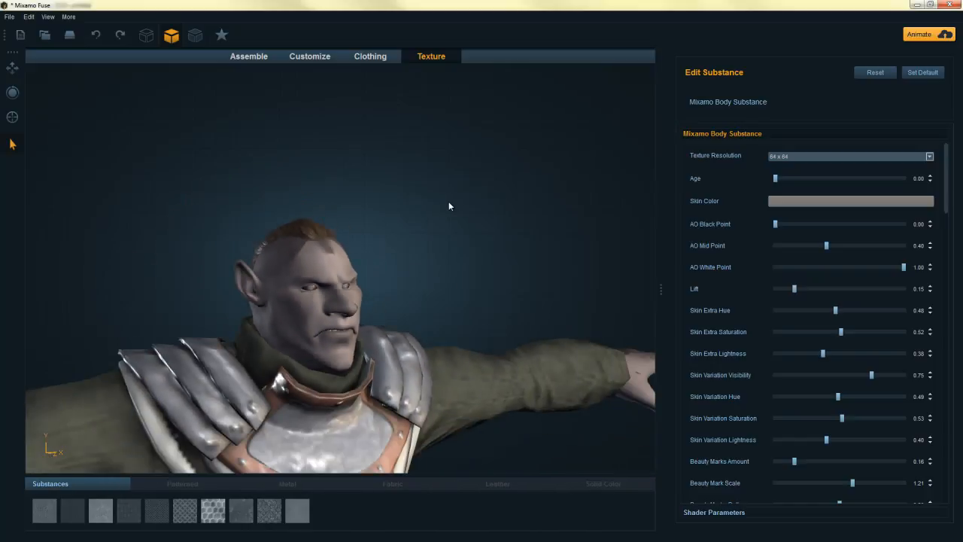
# Step: Set the body's texture resolution back to 1024 x 1024
pyautogui.click(930, 156)
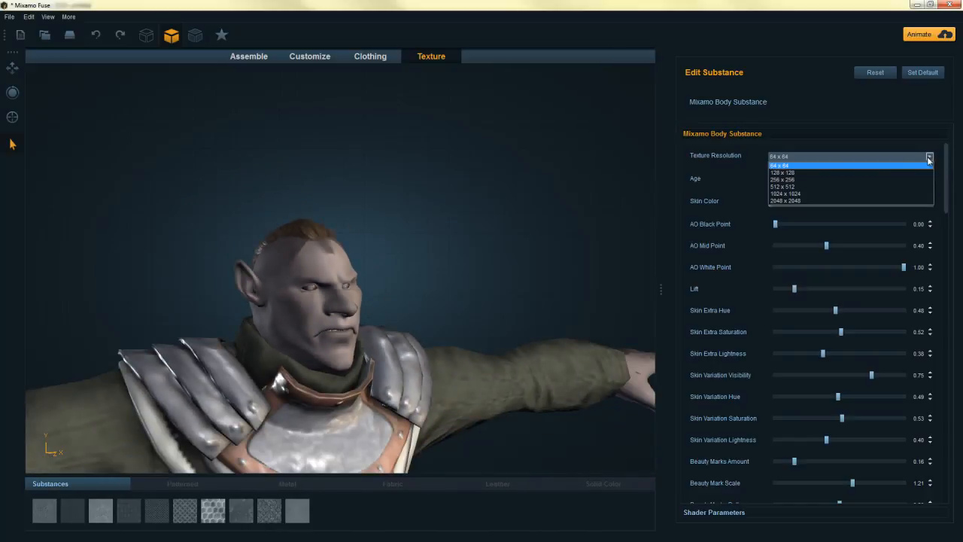
pyautogui.click(804, 194)
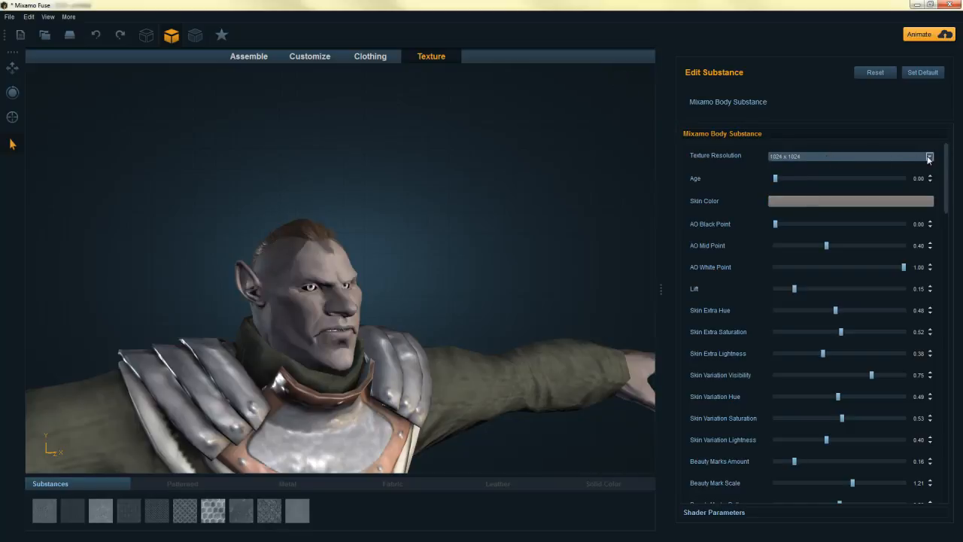
pyautogui.click(831, 157)
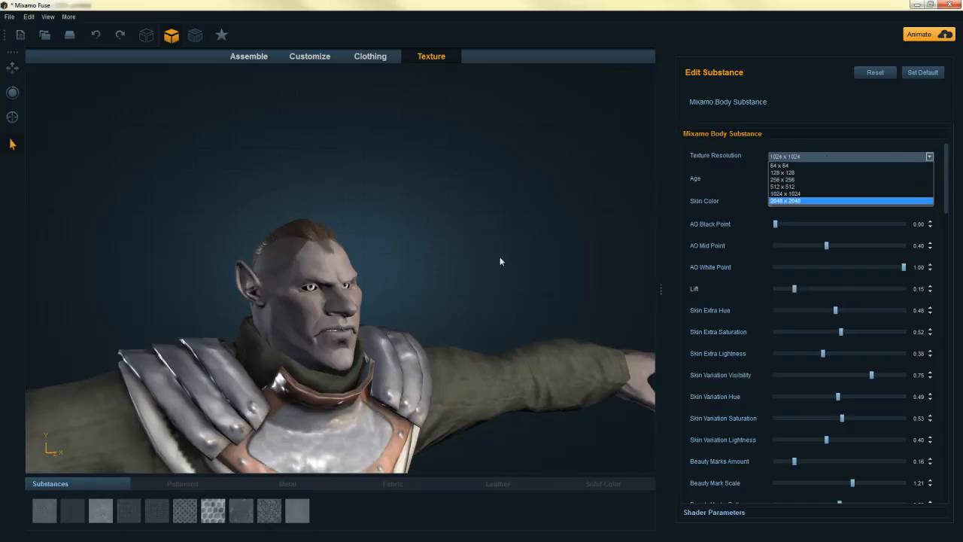
pyautogui.click(442, 265)
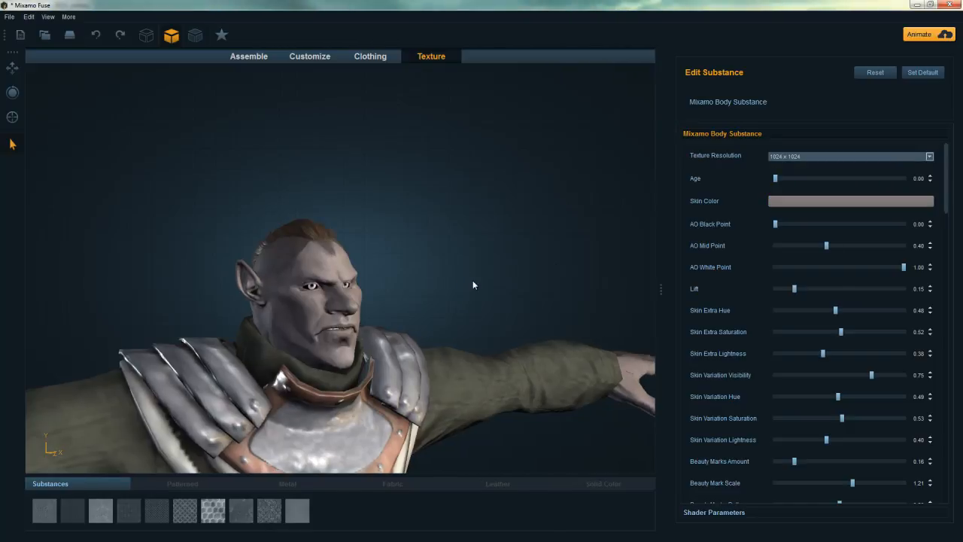
# Step: Set the armored gambeson's texture resolution to 1024 x 1024 and check the top from several angles
pyautogui.moveTo(461, 289); pyautogui.dragTo(479, 112, button='middle')
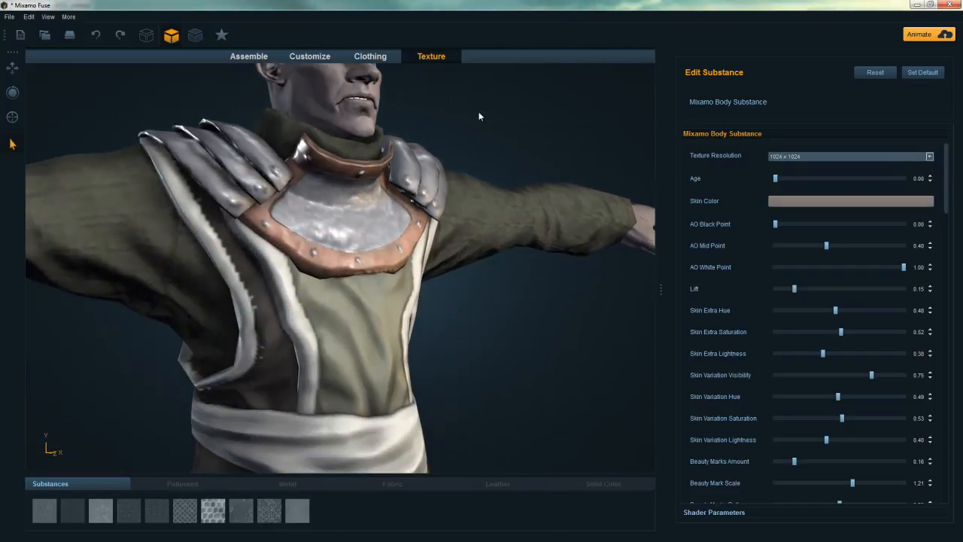
pyautogui.scroll(-3, 505, 292)
pyautogui.moveTo(504, 293); pyautogui.dragTo(473, 344)
pyautogui.click(200, 261)
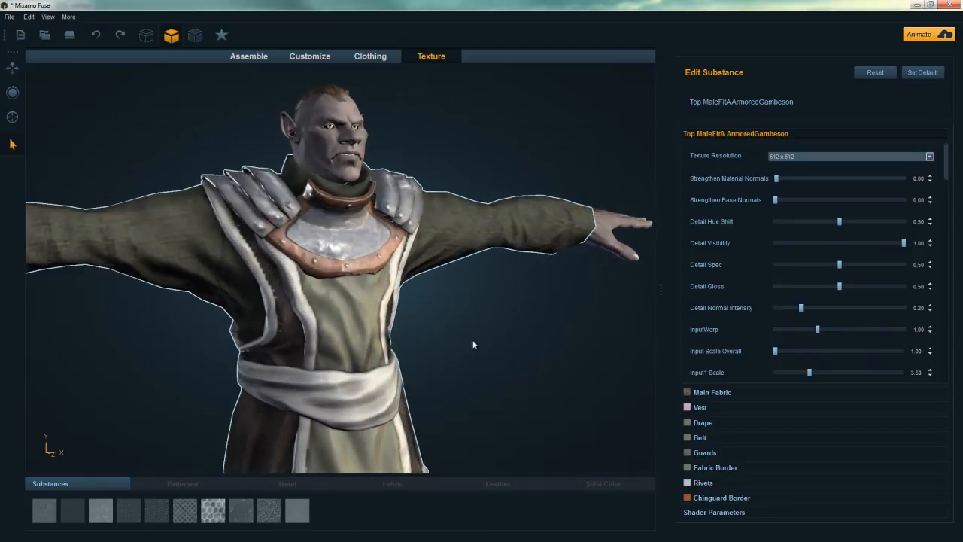
pyautogui.click(799, 157)
pyautogui.click(801, 191)
pyautogui.moveTo(483, 332); pyautogui.dragTo(362, 304)
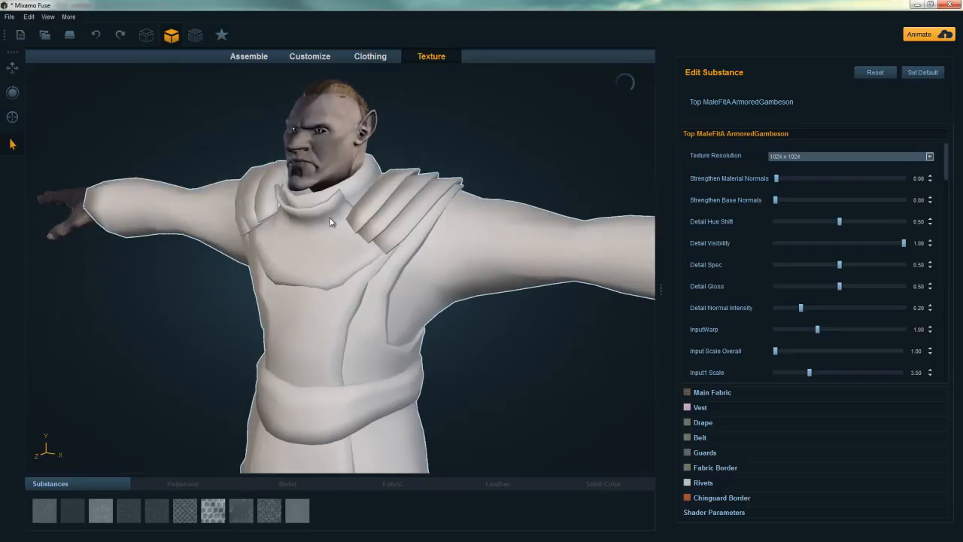
pyautogui.moveTo(501, 366); pyautogui.dragTo(463, 336)
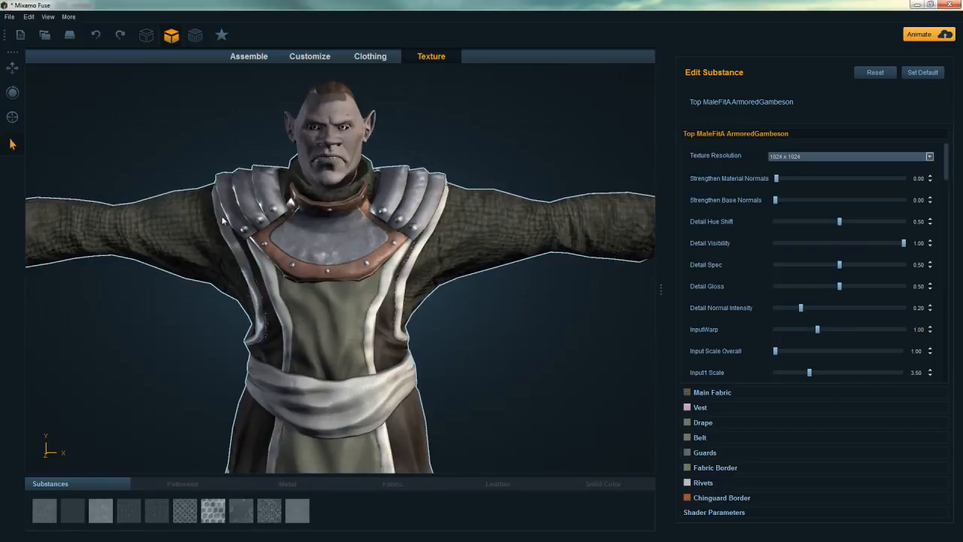
# Step: Open the gambeson's Main Fabric settings and look through the Patterned, Metal, Fabric, Leather and Solid Color materials
pyautogui.click(309, 419)
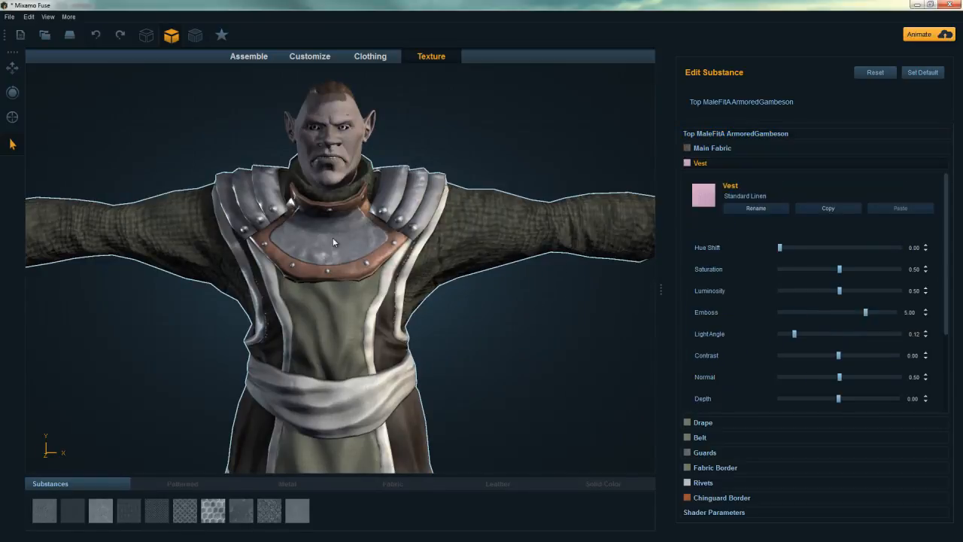
pyautogui.click(713, 149)
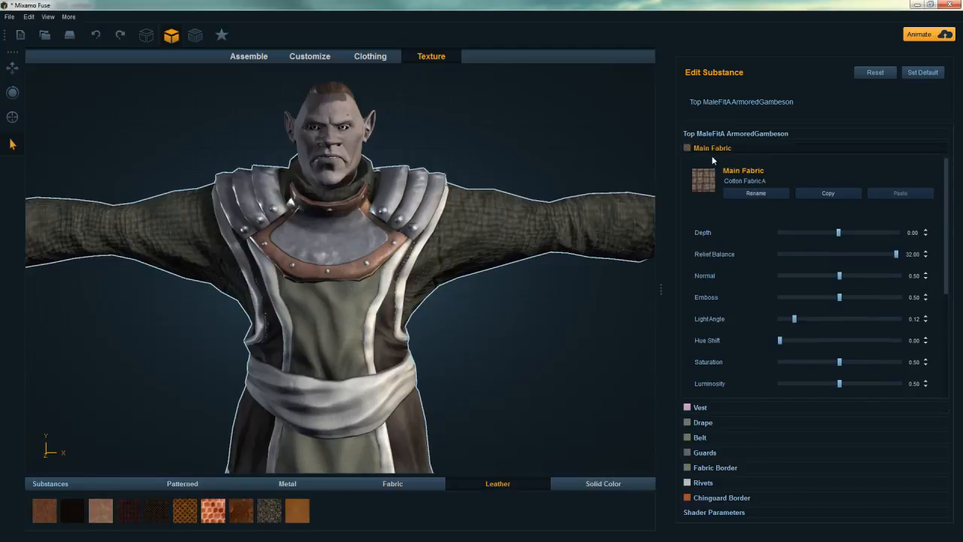
pyautogui.click(182, 484)
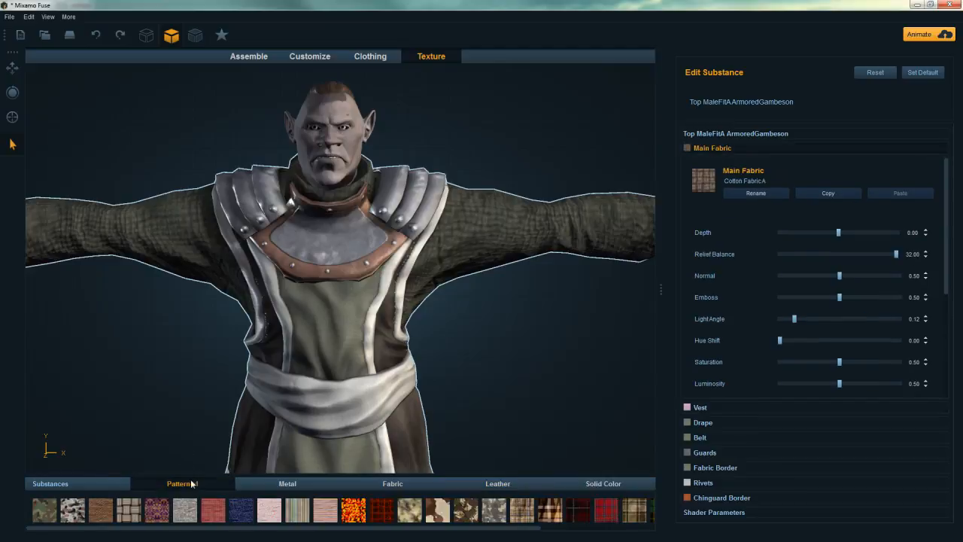
pyautogui.click(275, 484)
pyautogui.click(393, 484)
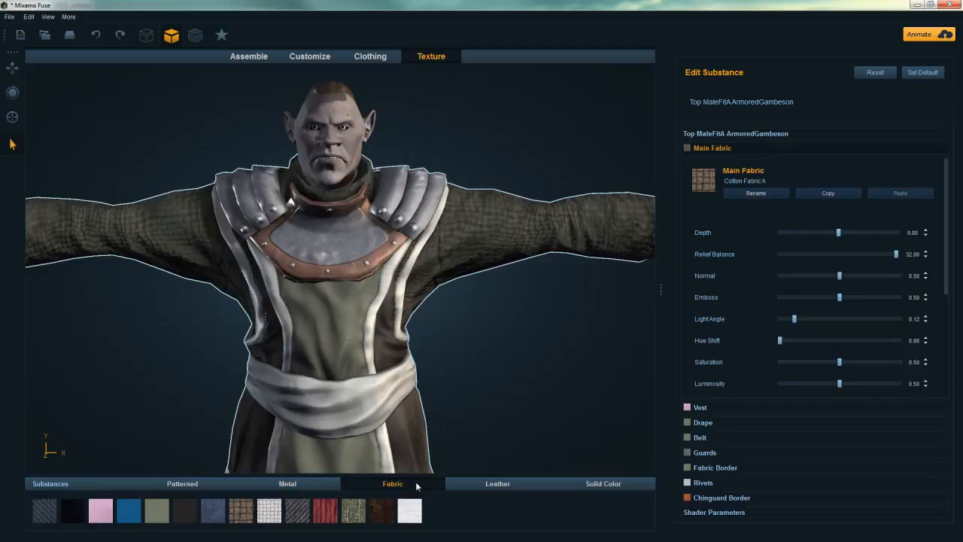
pyautogui.click(512, 484)
pyautogui.click(561, 483)
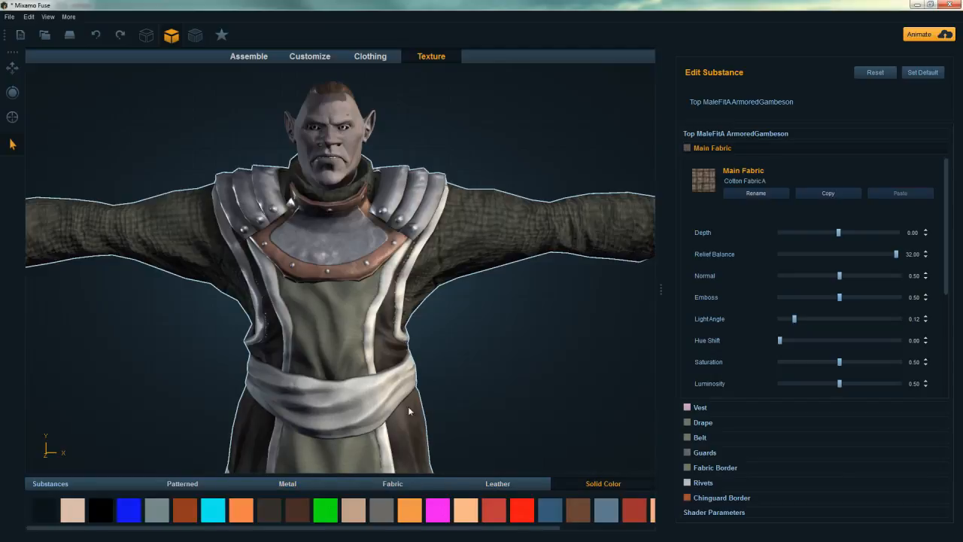
pyautogui.moveTo(541, 303); pyautogui.dragTo(505, 230)
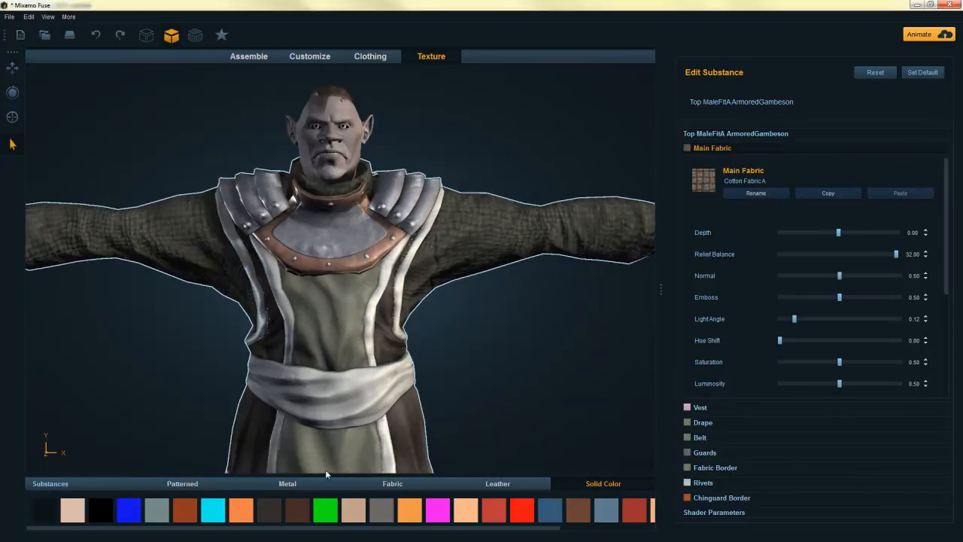
# Step: Apply the Classic Leather A material to the gambeson's Main Fabric and check the sleeves from an angle
pyautogui.click(197, 484)
pyautogui.click(497, 484)
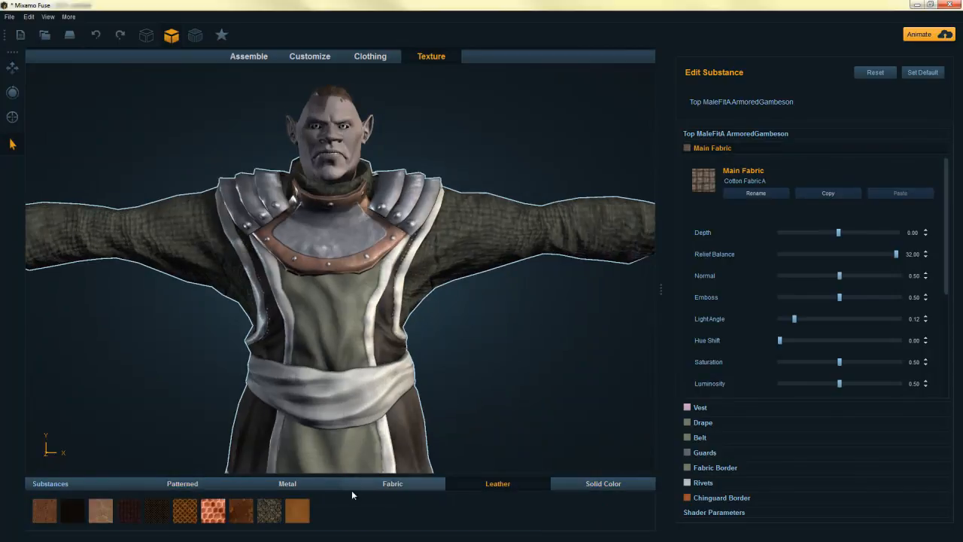
pyautogui.click(45, 511)
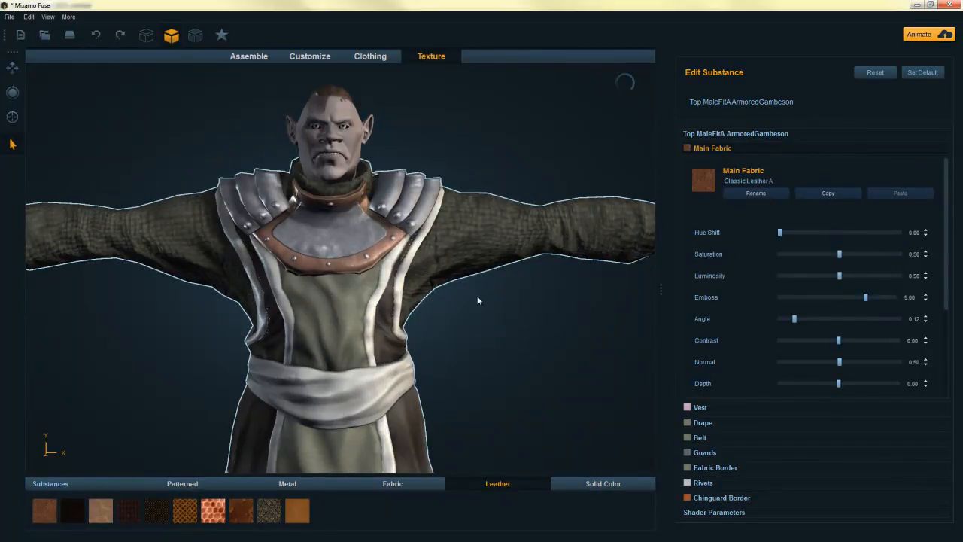
pyautogui.moveTo(538, 310); pyautogui.dragTo(496, 320)
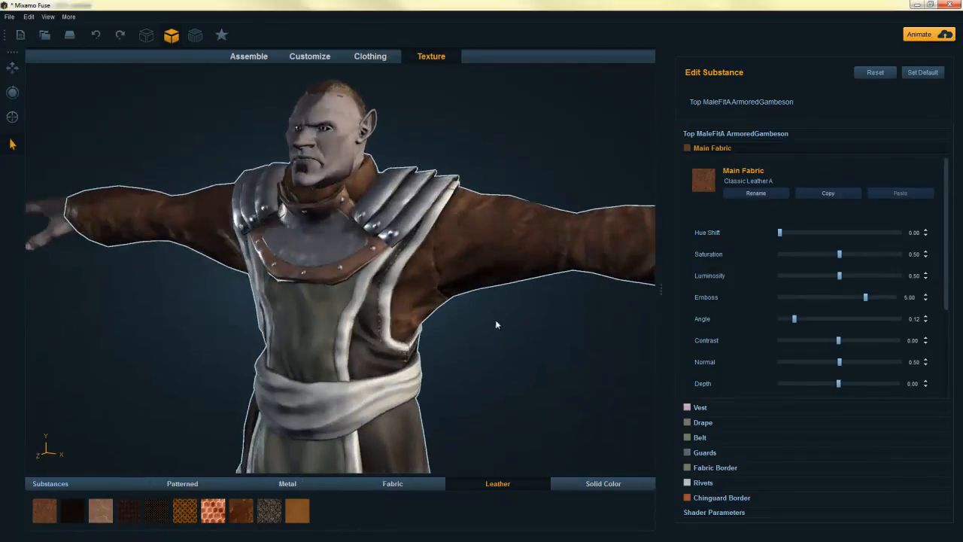
# Step: Look over the lower part of the gambeson and its Vest, Drape and Guards material settings
pyautogui.moveTo(495, 321); pyautogui.dragTo(529, 384, button='right')
pyautogui.moveTo(529, 384); pyautogui.dragTo(538, 222, button='middle')
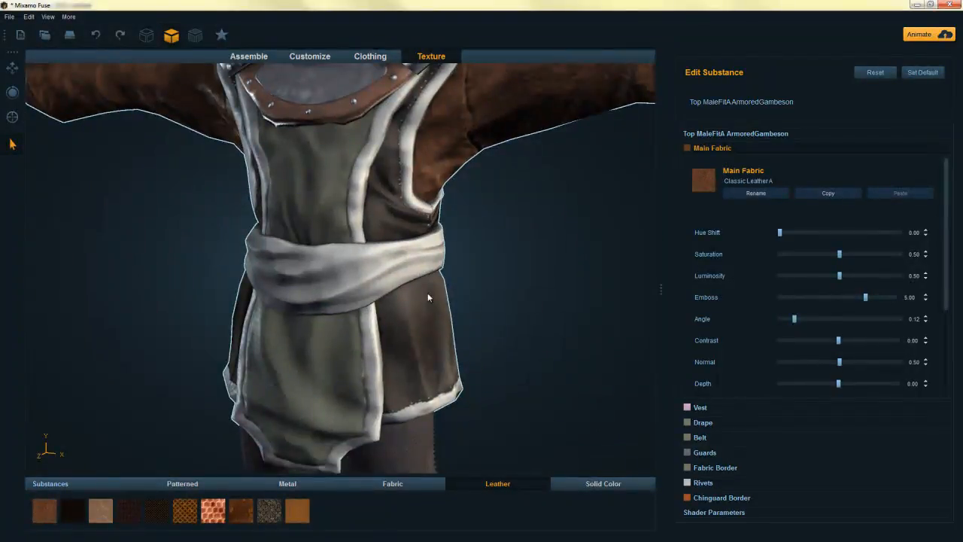
pyautogui.click(705, 411)
pyautogui.click(708, 423)
pyautogui.click(712, 453)
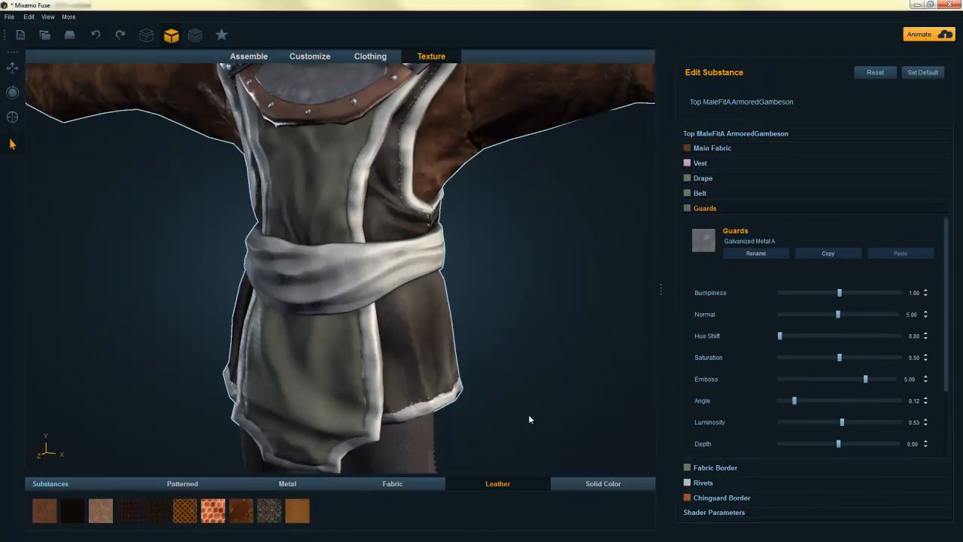
# Step: Select the wrapped leather ankle boots and apply the Synthetic Leather material to their Main Fabric
pyautogui.moveTo(528, 415); pyautogui.dragTo(508, 100)
pyautogui.moveTo(519, 315); pyautogui.dragTo(466, 294)
pyautogui.click(410, 423)
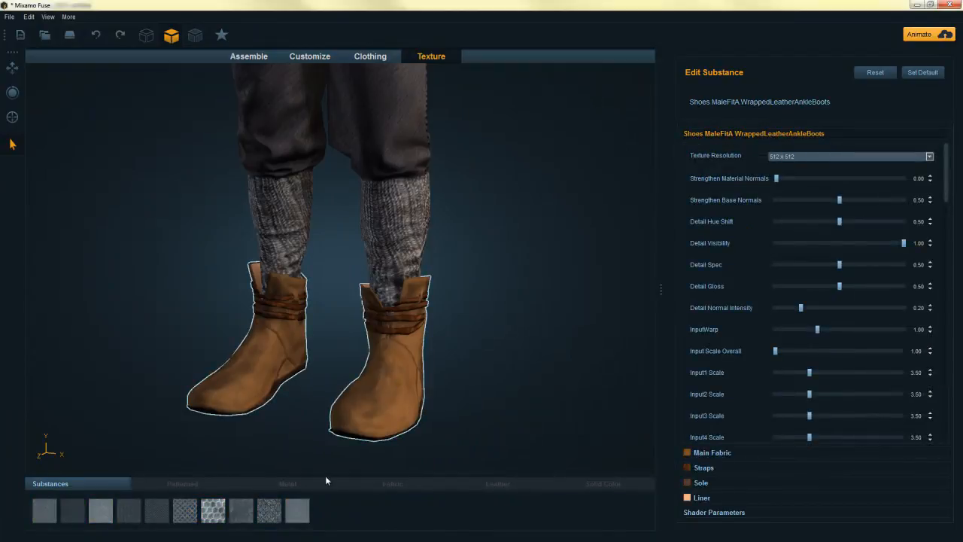
pyautogui.click(712, 451)
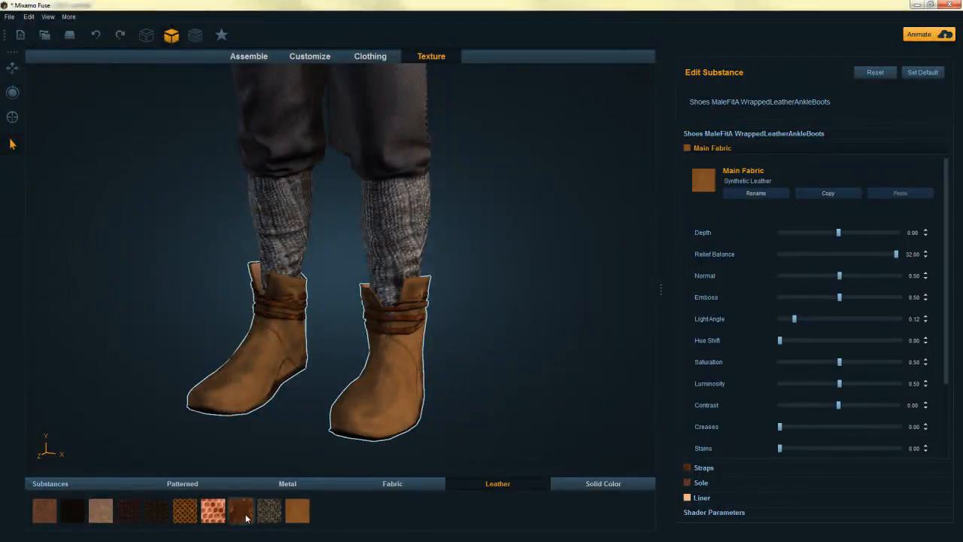
pyautogui.moveTo(459, 367); pyautogui.dragTo(526, 369, button='right')
pyautogui.click(297, 511)
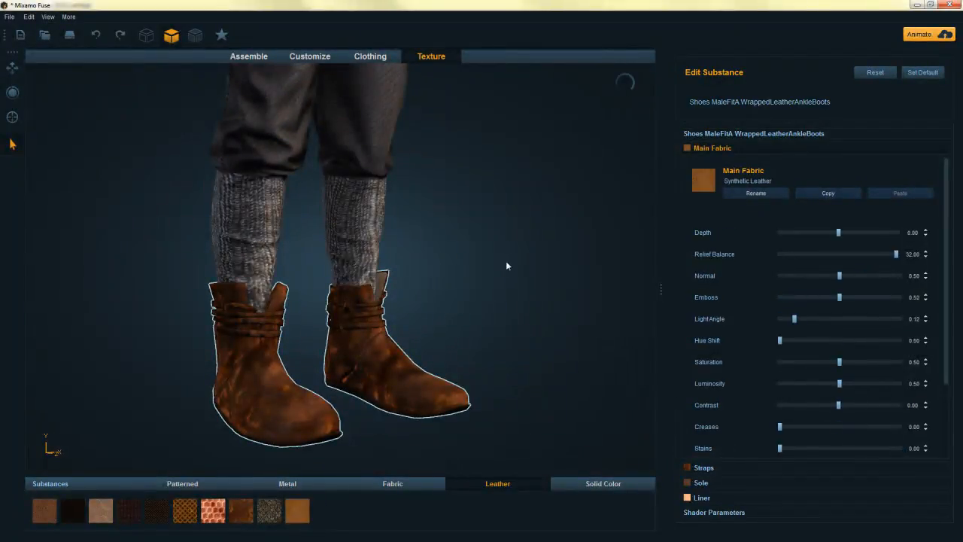
pyautogui.press('f')
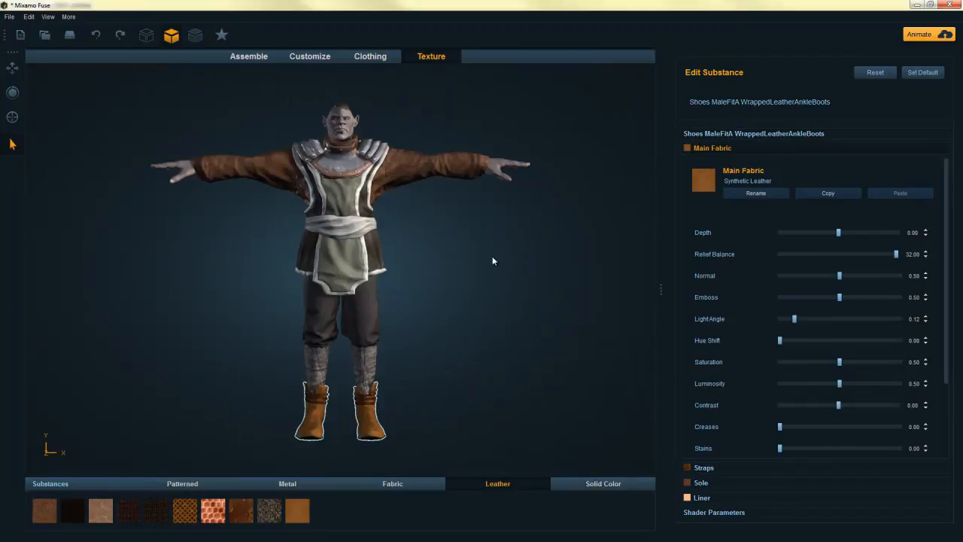
# Step: Save the model to the Desktop as Troll_v001
pyautogui.click(9, 17)
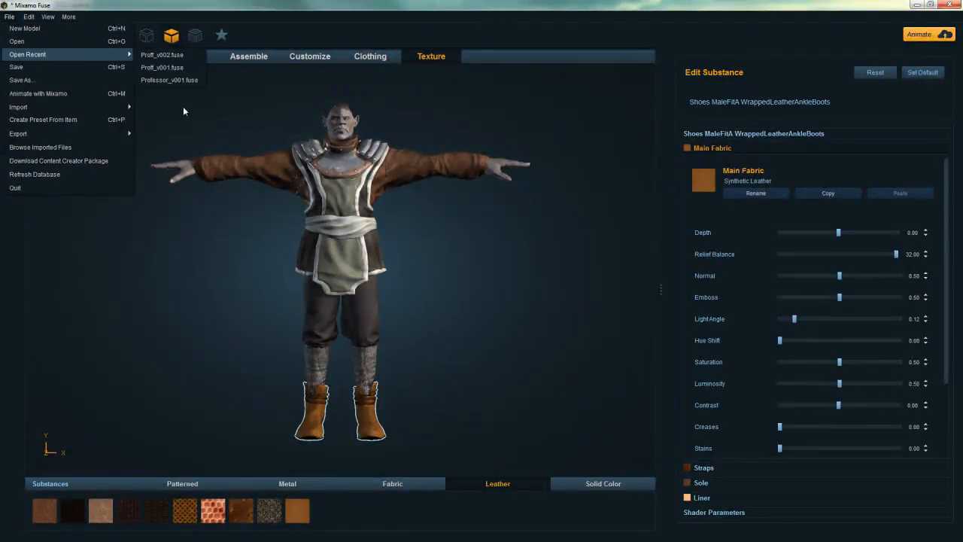
pyautogui.click(12, 143)
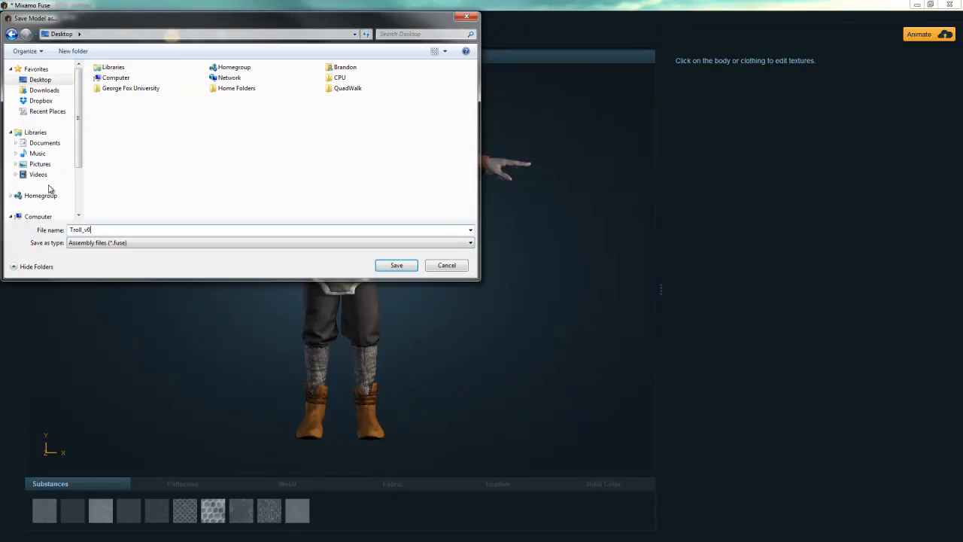
pyautogui.click(397, 265)
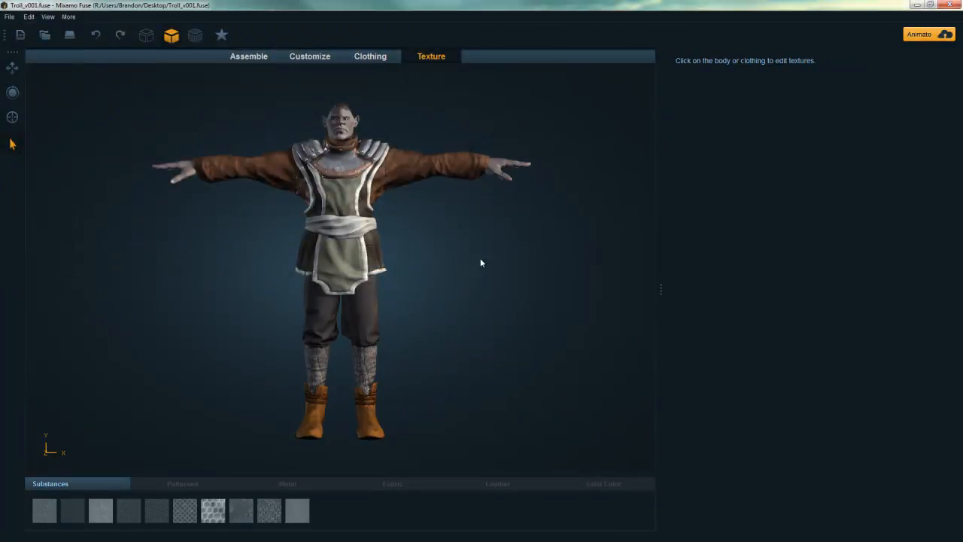
# Step: Upload the character to the Mixamo account for rigging and animation
pyautogui.moveTo(426, 248); pyautogui.dragTo(516, 244)
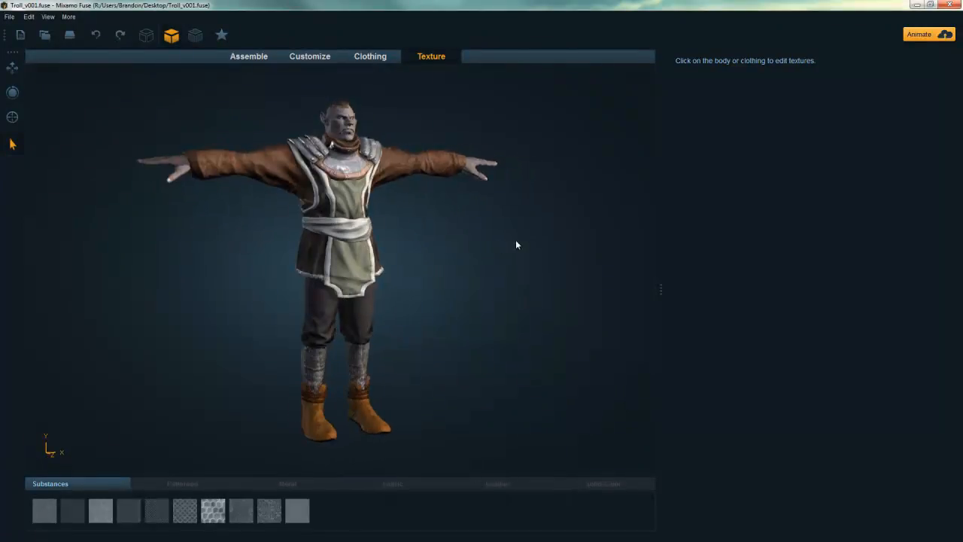
pyautogui.click(926, 36)
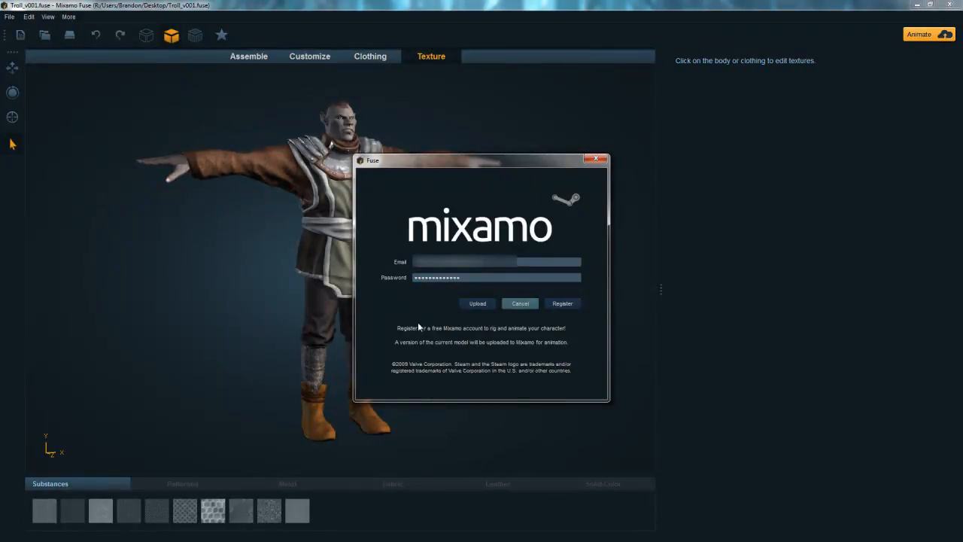
pyautogui.click(480, 304)
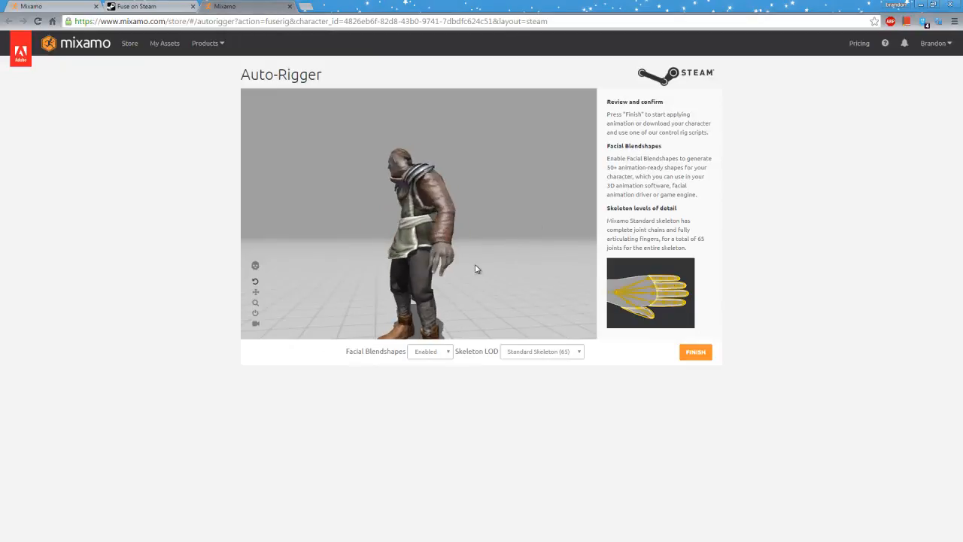
# Step: Finish the auto-rigging with Facial Blendshapes enabled and the Standard Skeleton (65) level of detail
pyautogui.click(448, 352)
pyautogui.click(425, 371)
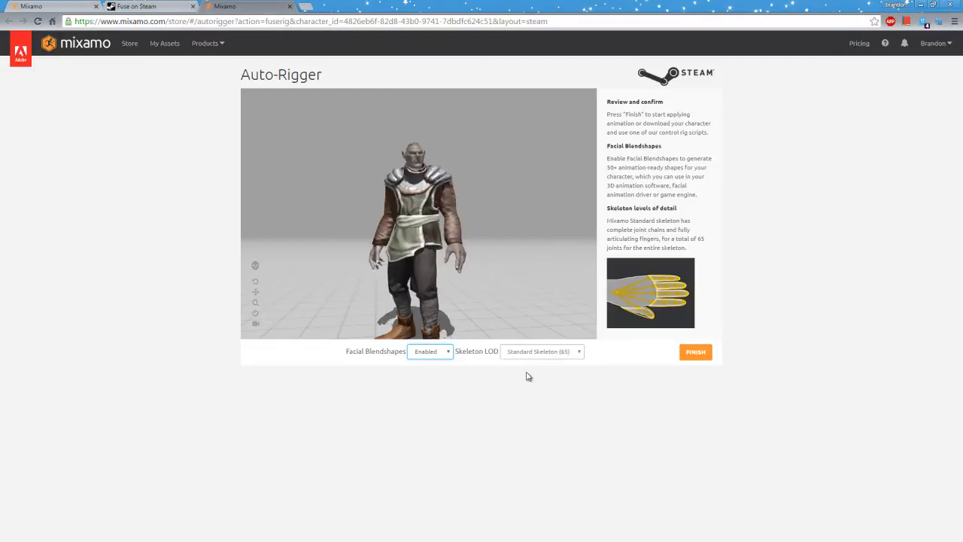
pyautogui.click(574, 352)
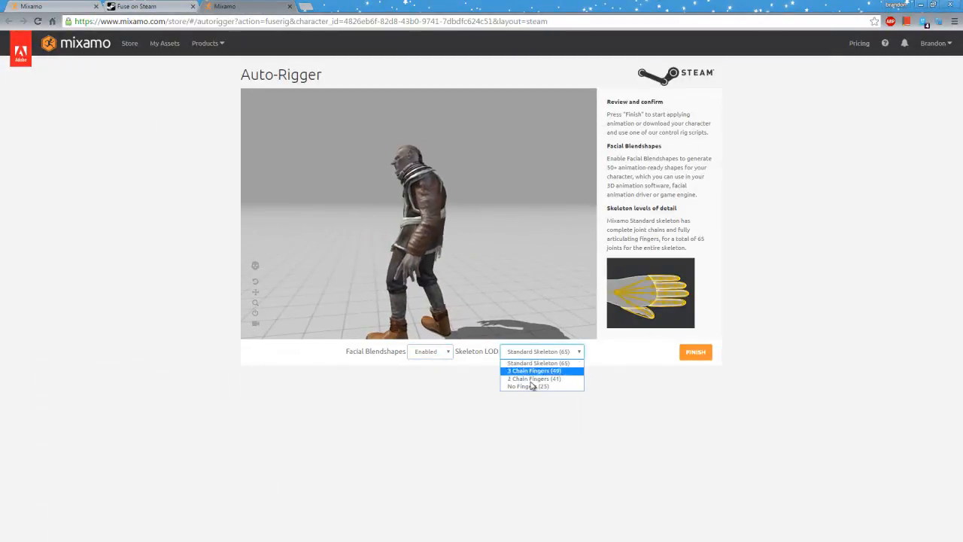
pyautogui.click(565, 296)
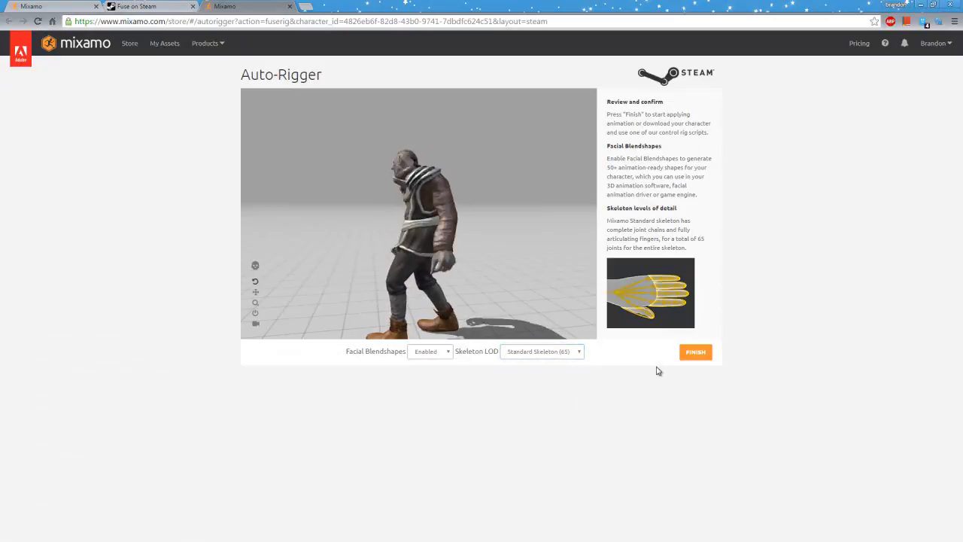
pyautogui.click(706, 356)
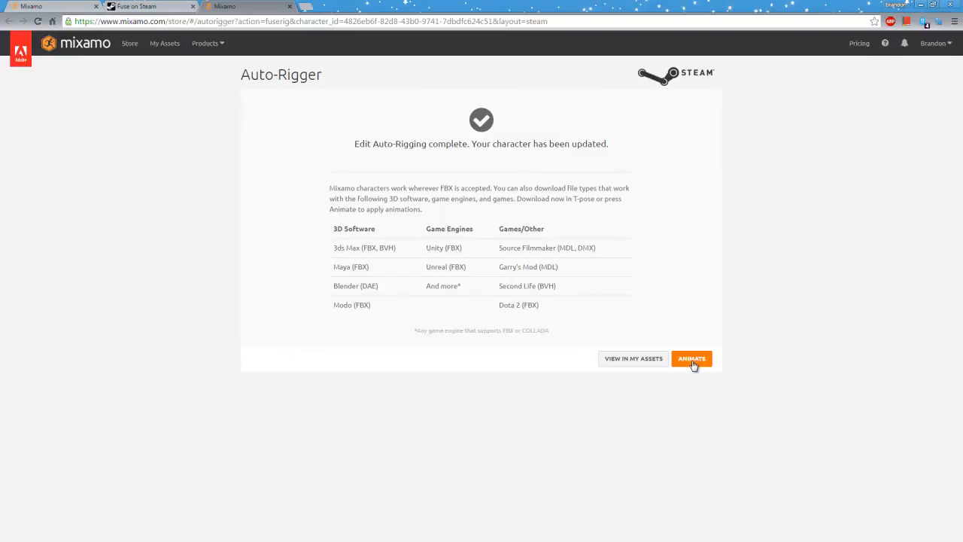
# Step: View the rigged character among the owned assets and download Troll_v001 in FBX (.fbx) format with the T-Pose
pyautogui.click(633, 359)
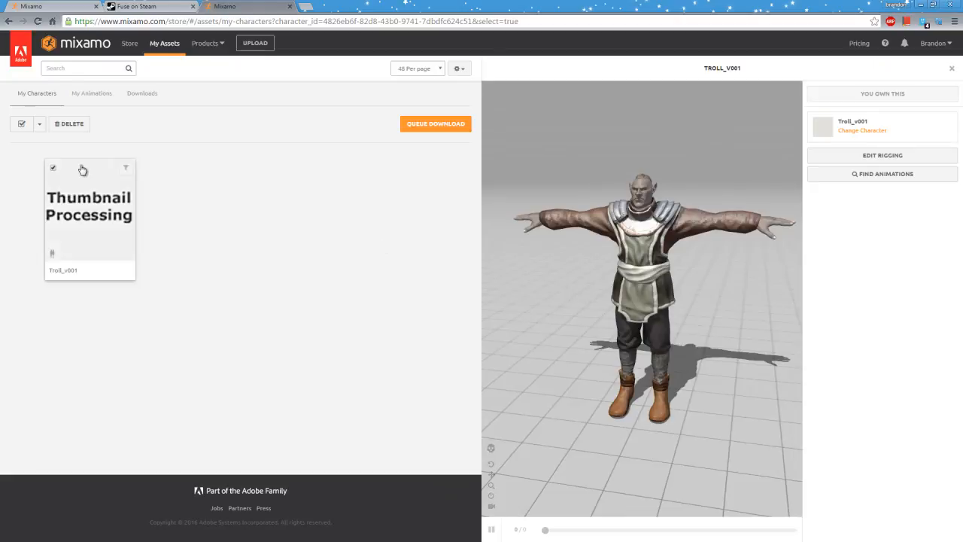
pyautogui.click(455, 125)
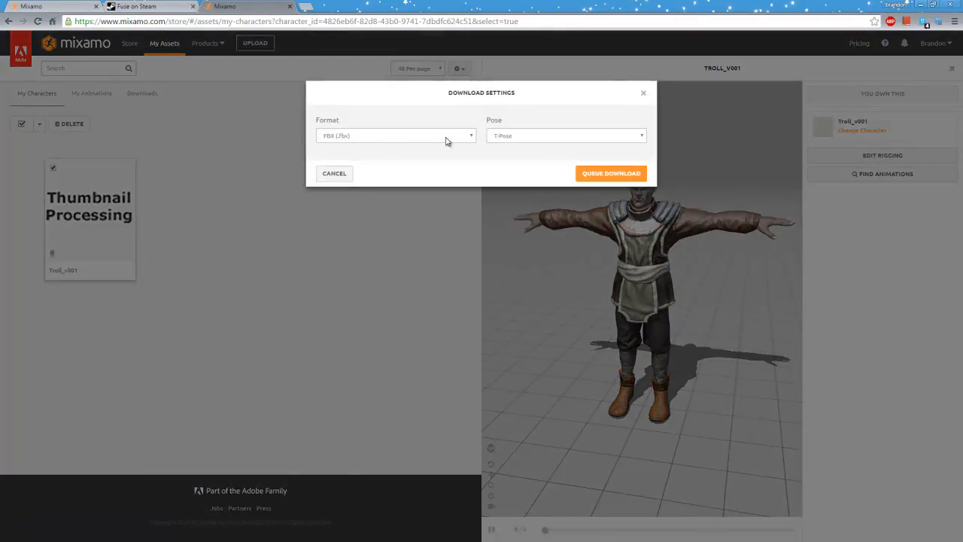
pyautogui.click(470, 138)
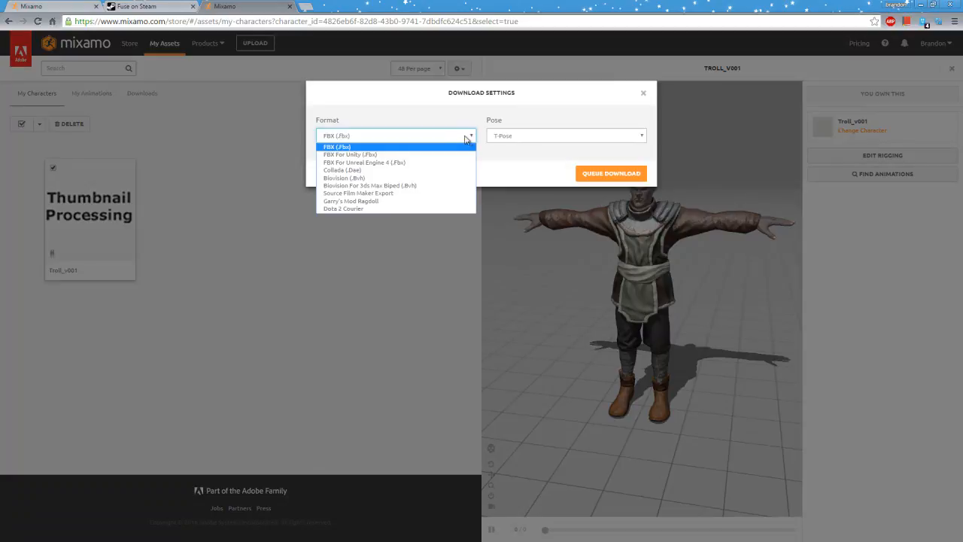
pyautogui.click(343, 147)
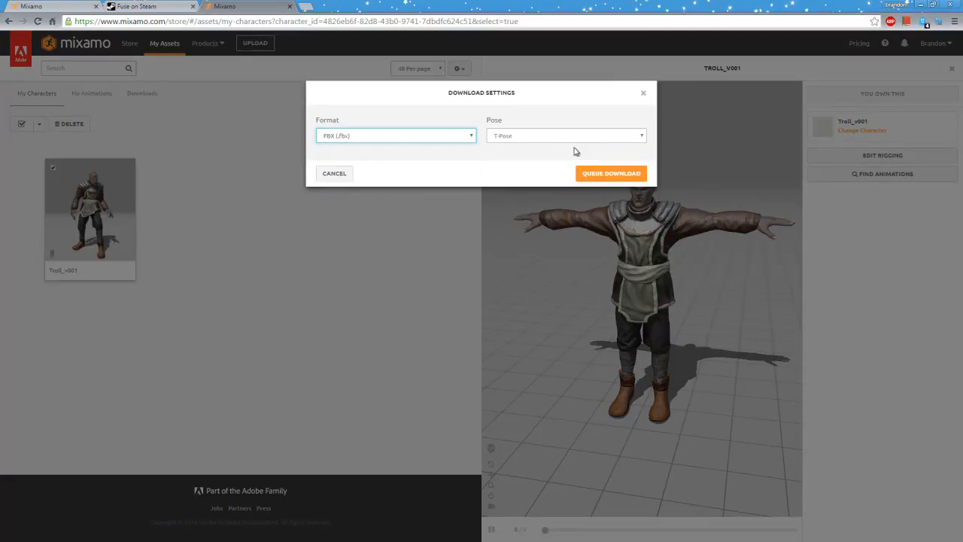
pyautogui.click(595, 174)
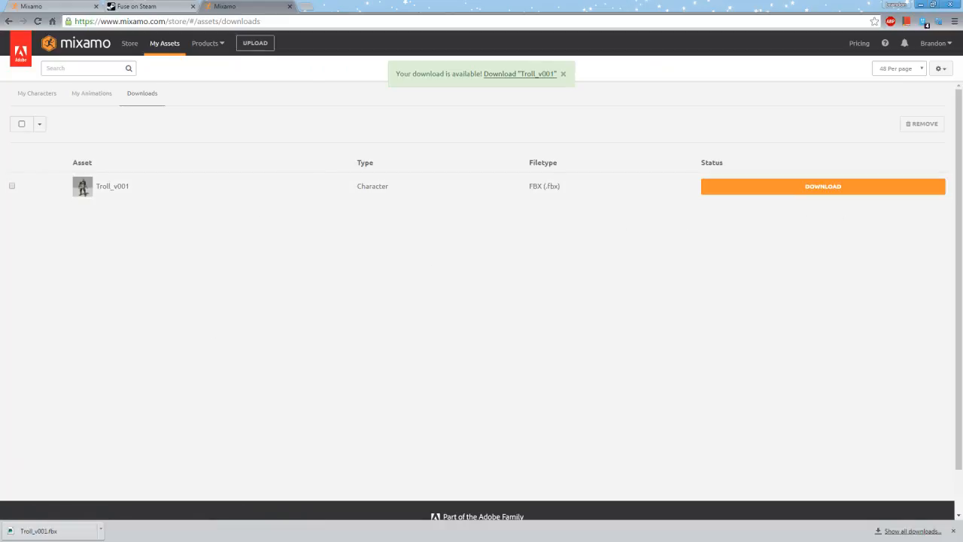
# Step: Switch to Maya and check in the Plug-in Manager whether fbxmaya.mll is loaded and set to auto load
pyautogui.moveTo(0, 108); pyautogui.dragTo(471, 102)
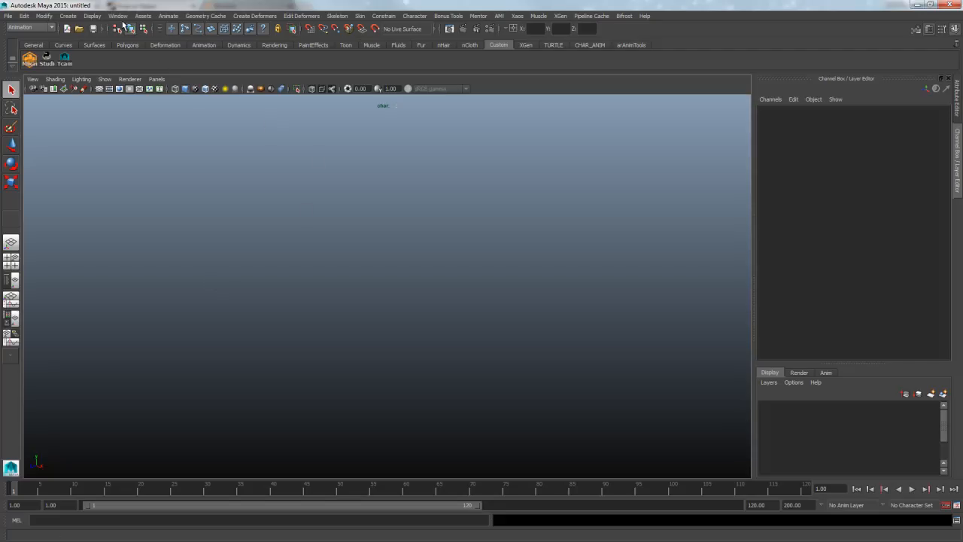
pyautogui.click(117, 16)
pyautogui.moveTo(147, 69)
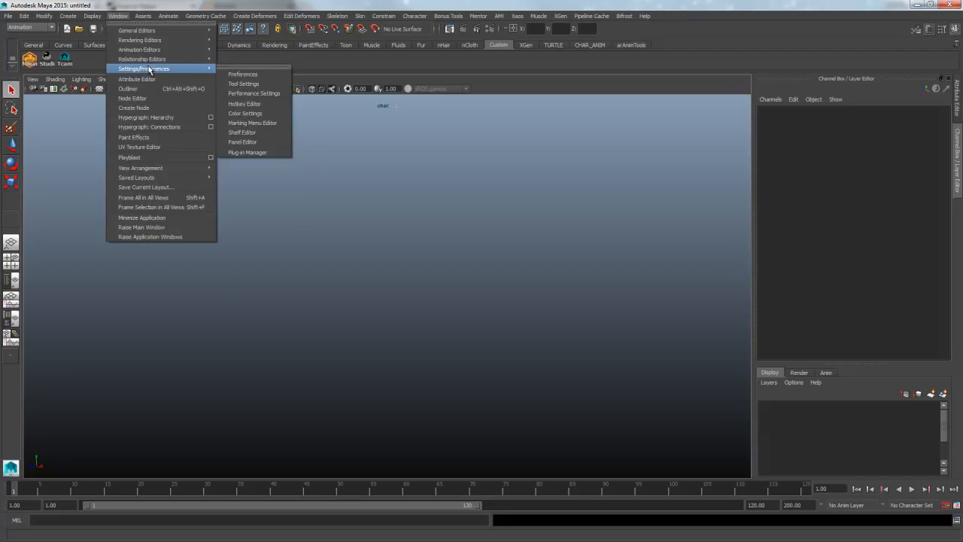
pyautogui.click(253, 152)
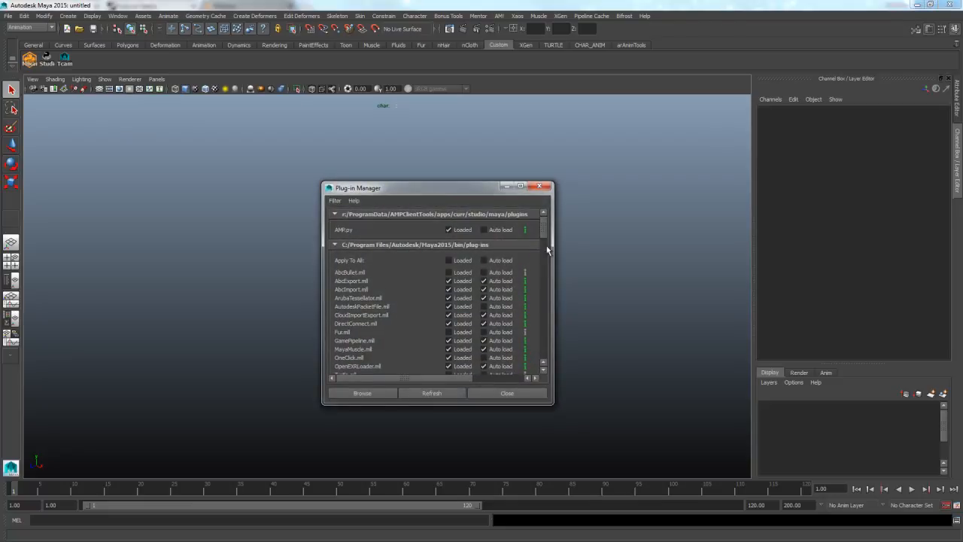
pyautogui.moveTo(543, 228); pyautogui.dragTo(547, 257)
pyautogui.moveTo(545, 258); pyautogui.dragTo(537, 294)
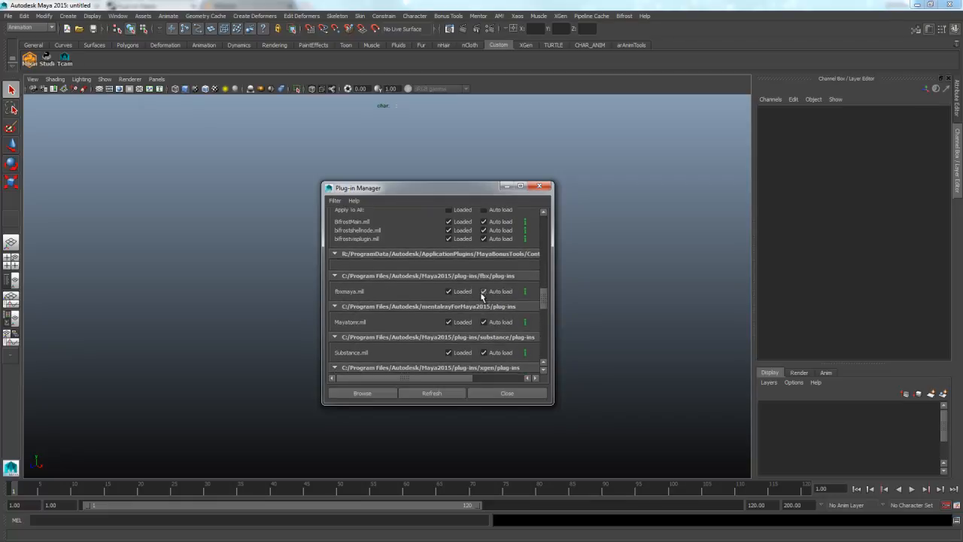
pyautogui.click(515, 395)
# Step: Import Troll_v001.fbx from the Troll folder on the Desktop and dismiss the color management warning
pyautogui.click(7, 15)
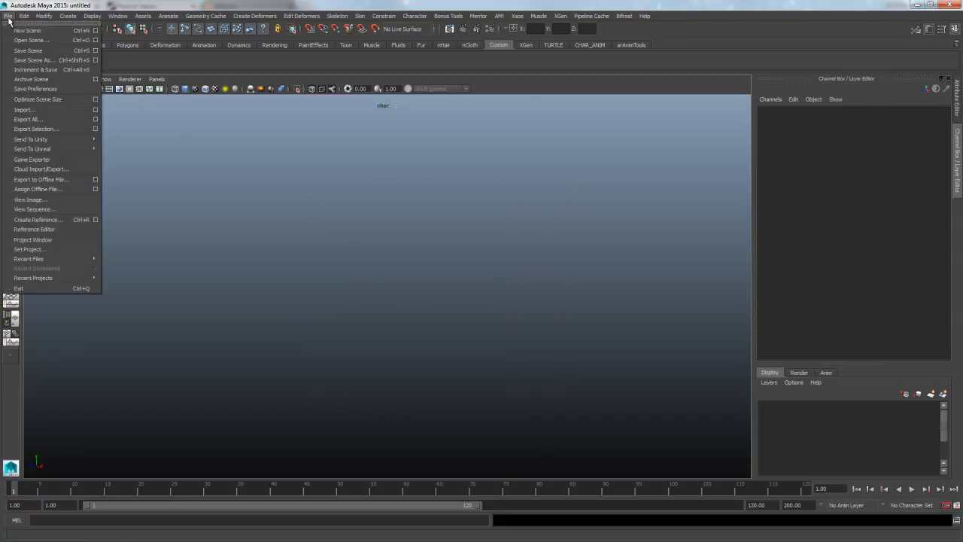
pyautogui.click(37, 110)
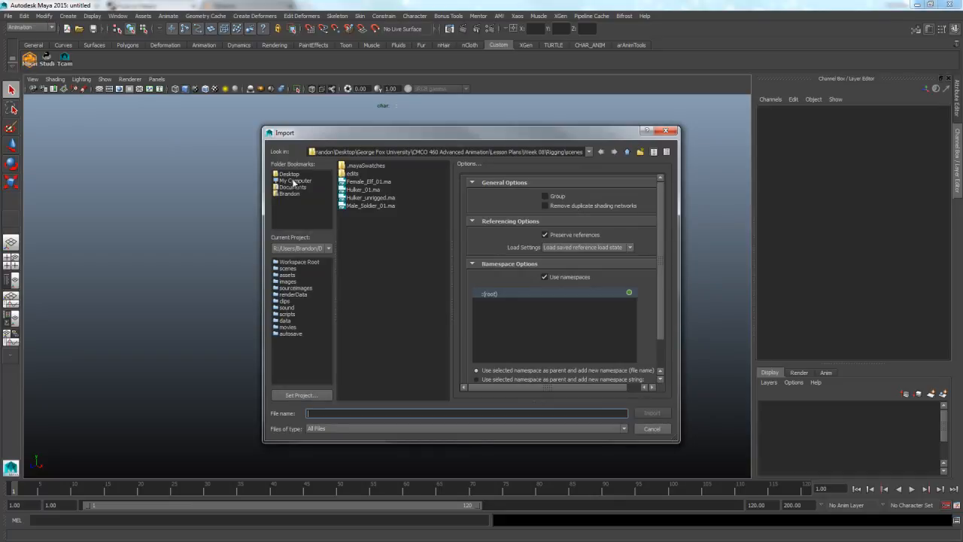
pyautogui.click(295, 175)
pyautogui.doubleClick(354, 196)
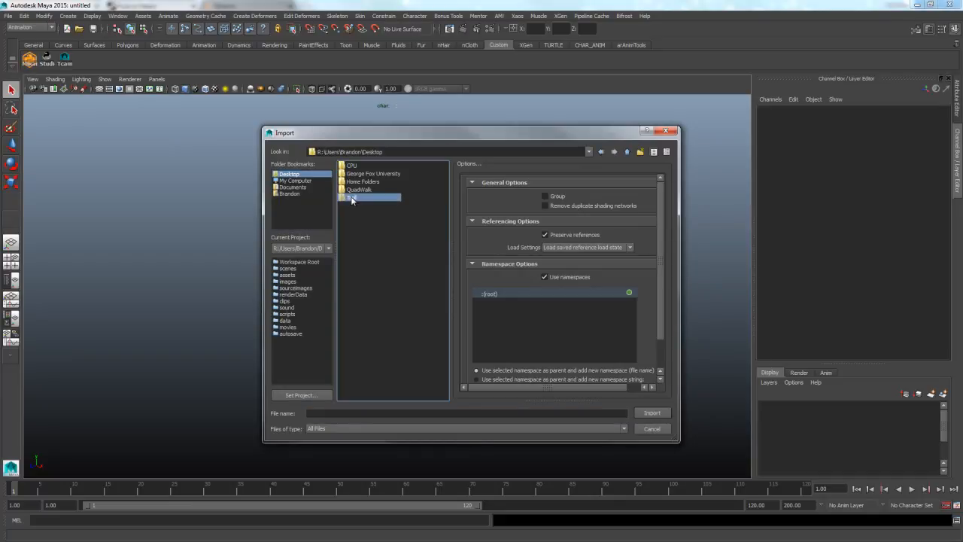
pyautogui.click(364, 165)
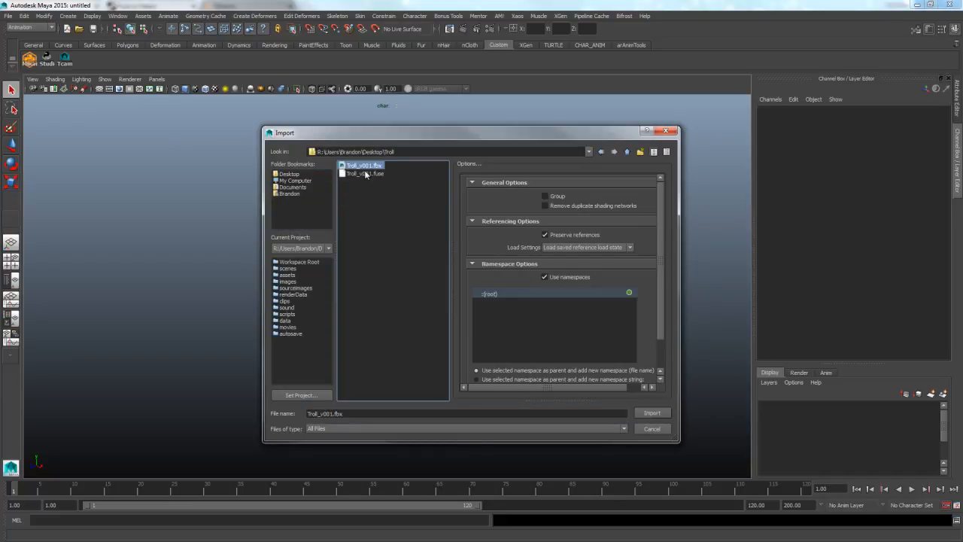
pyautogui.click(650, 414)
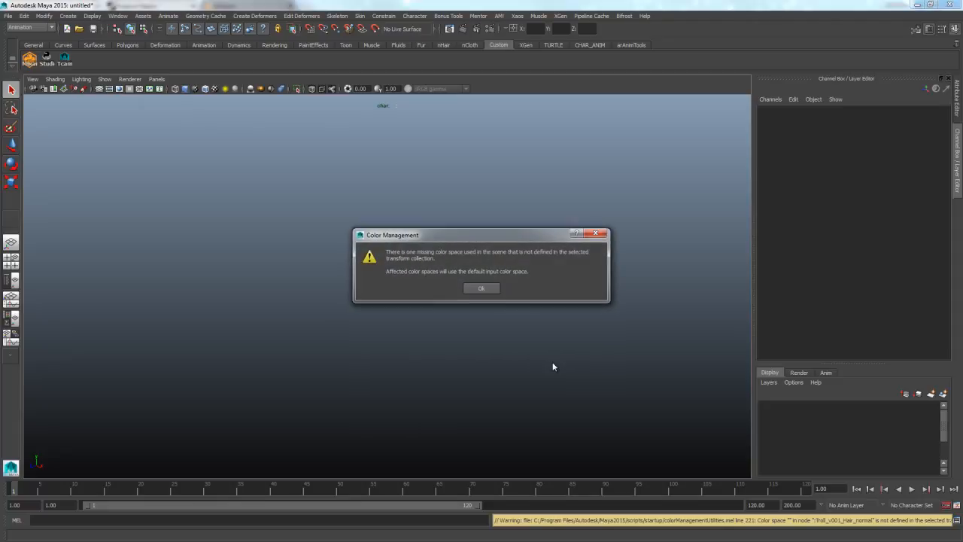
pyautogui.click(481, 288)
# Step: Frame the imported character, turn on textured display and inspect its head and face from several angles
pyautogui.press('a')
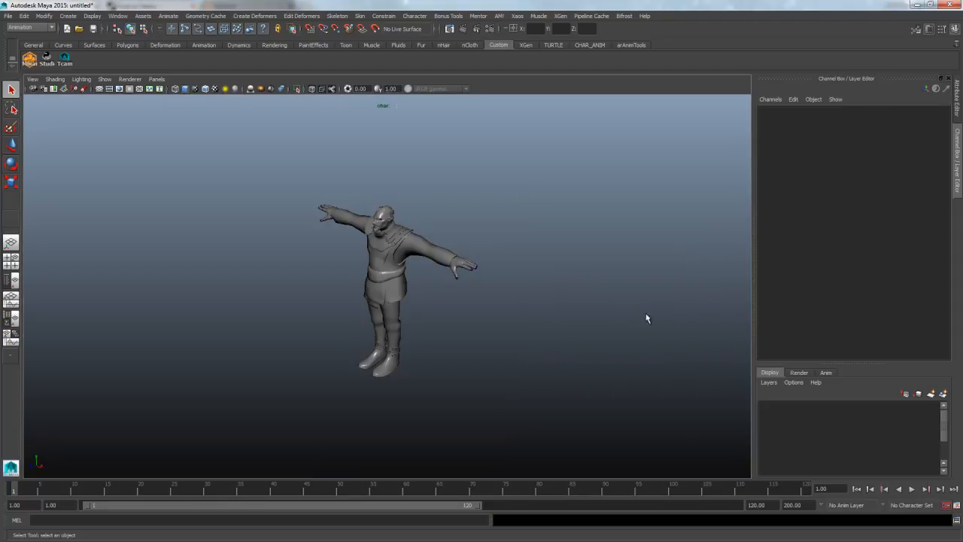
pyautogui.keyDown('alt'); pyautogui.moveTo(464, 310); pyautogui.dragTo(777, 318); pyautogui.keyUp('alt')
pyautogui.press('6')
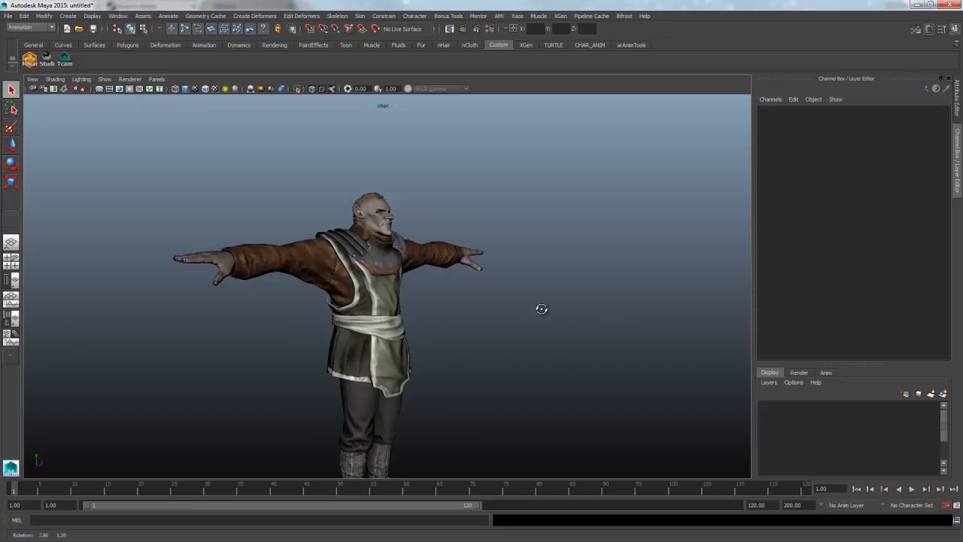
pyautogui.keyDown('alt'); pyautogui.moveTo(541, 309); pyautogui.dragTo(454, 389); pyautogui.keyUp('alt')
pyautogui.keyDown('alt'); pyautogui.moveTo(454, 389); pyautogui.dragTo(860, 346, button='right'); pyautogui.keyUp('alt')
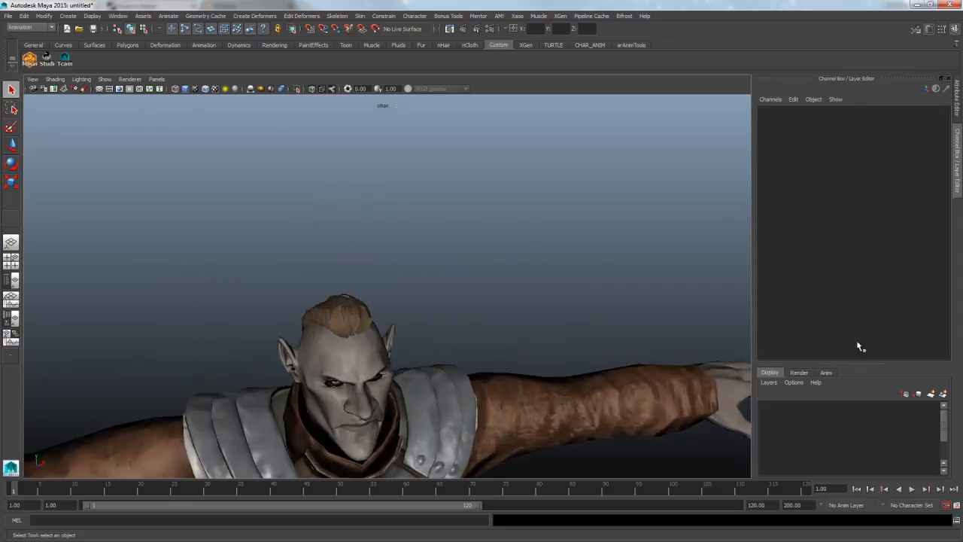
pyautogui.keyDown('alt'); pyautogui.moveTo(557, 392); pyautogui.dragTo(528, 358, button='middle'); pyautogui.keyUp('alt')
pyautogui.keyDown('alt'); pyautogui.moveTo(527, 358); pyautogui.dragTo(815, 309, button='right'); pyautogui.keyUp('alt')
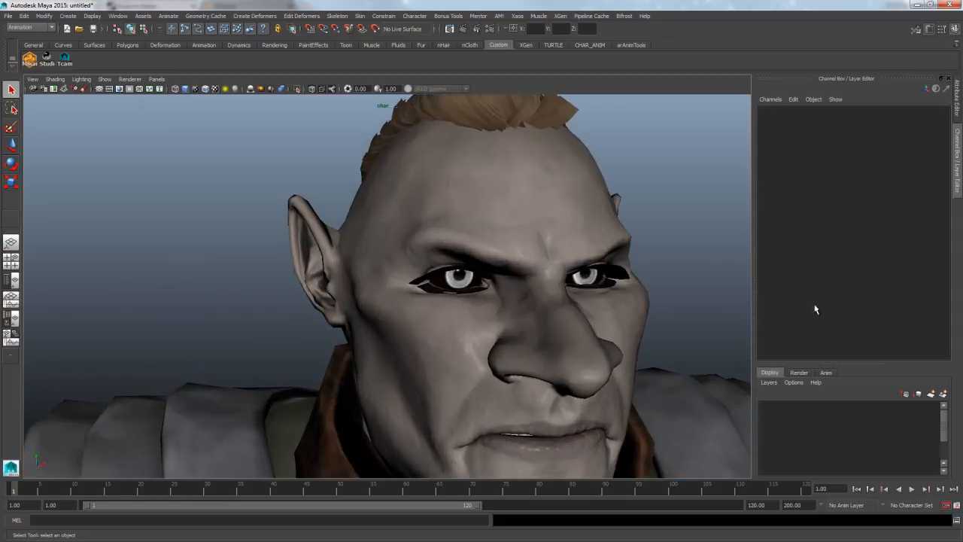
pyautogui.keyDown('alt'); pyautogui.moveTo(697, 314); pyautogui.dragTo(342, 338); pyautogui.keyUp('alt')
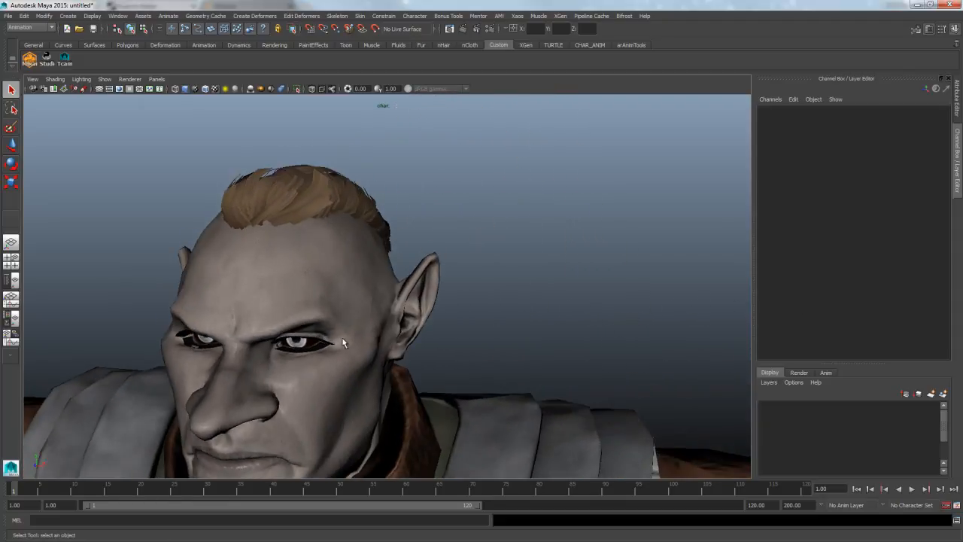
# Step: Select the eyelashes mesh and examine it up close around both eyes
pyautogui.click(327, 350)
pyautogui.press('f')
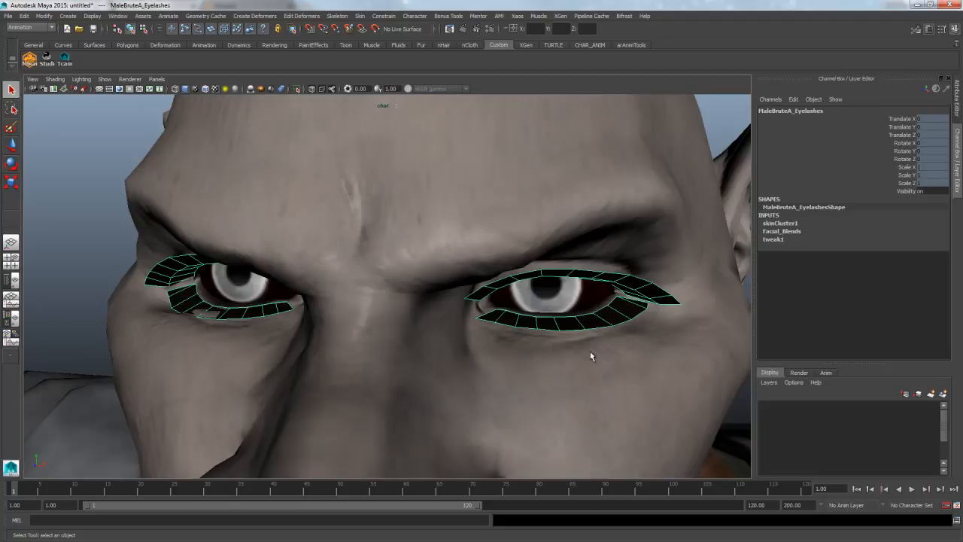
pyautogui.keyDown('alt'); pyautogui.moveTo(590, 351); pyautogui.dragTo(379, 284); pyautogui.keyUp('alt')
pyautogui.click(521, 312)
pyautogui.click(380, 285)
pyautogui.keyDown('alt'); pyautogui.moveTo(675, 284); pyautogui.dragTo(566, 301); pyautogui.keyUp('alt')
pyautogui.click(367, 298)
pyautogui.keyDown('alt'); pyautogui.moveTo(665, 286); pyautogui.dragTo(540, 298); pyautogui.keyUp('alt')
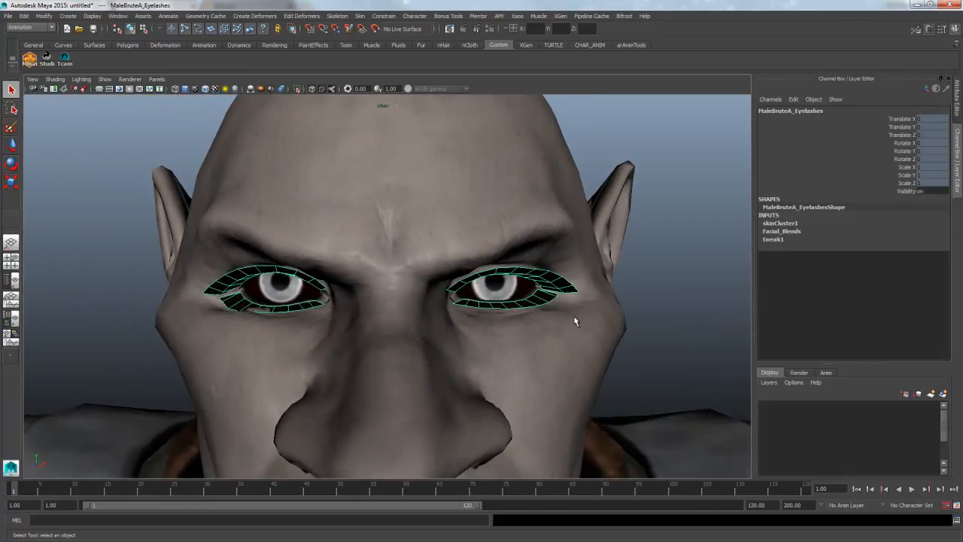
# Step: Try deleting the eyelashes mesh, and undo the deletion
pyautogui.press('Delete')
pyautogui.hotkey('ctrl', 'z')
pyautogui.keyDown('alt'); pyautogui.moveTo(640, 335); pyautogui.dragTo(512, 301); pyautogui.keyUp('alt')
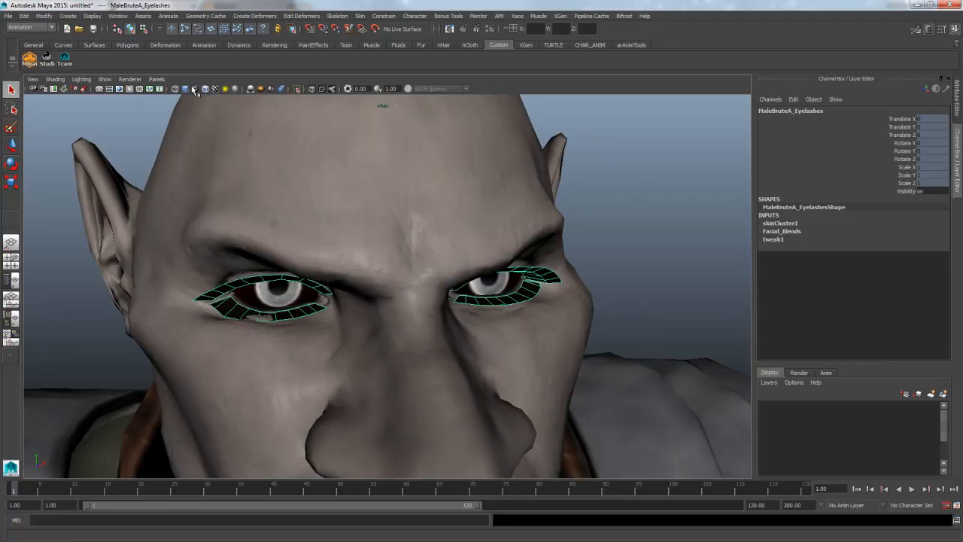
# Step: Open the Hypershade and arrange its window so the character's face stays in view
pyautogui.click(119, 16)
pyautogui.moveTo(140, 42)
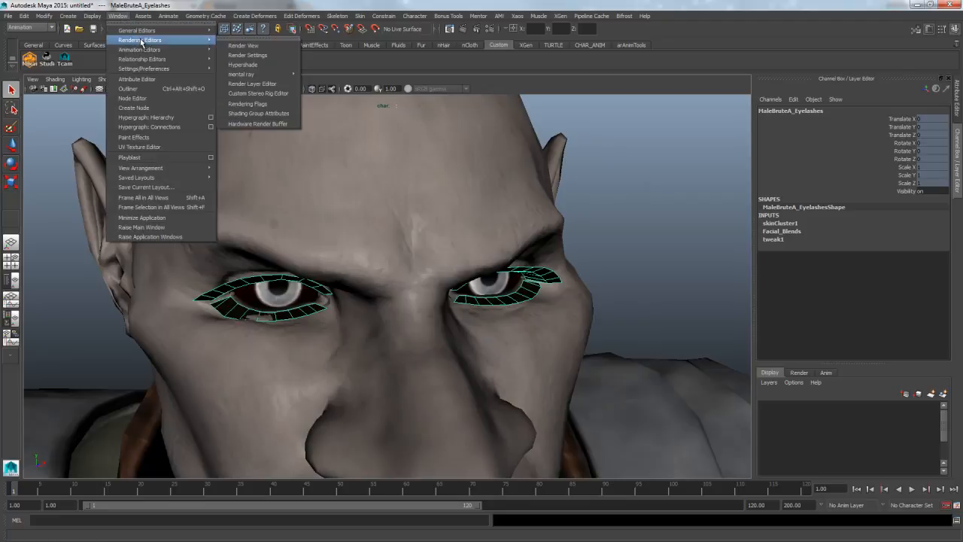
pyautogui.click(249, 64)
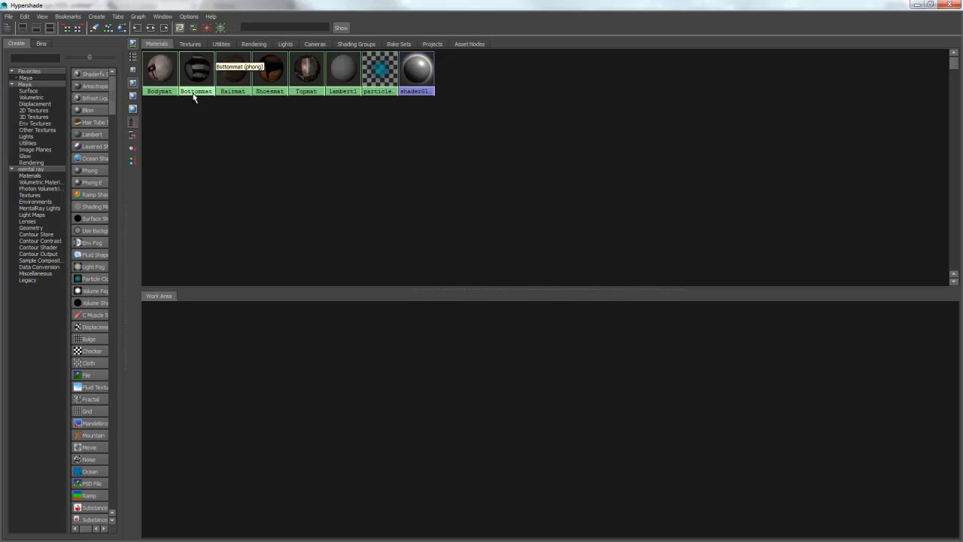
pyautogui.moveTo(336, 6); pyautogui.dragTo(669, 104)
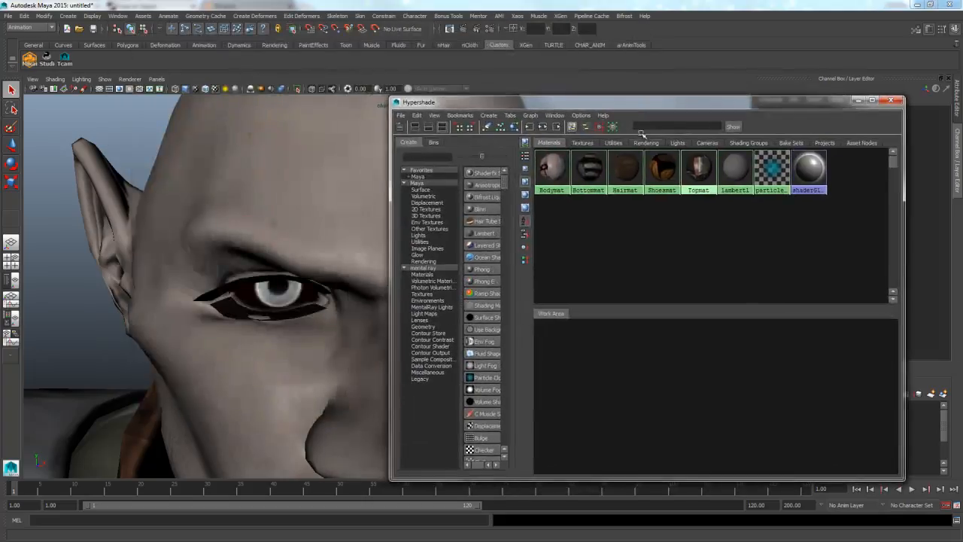
pyautogui.click(553, 176)
pyautogui.moveTo(682, 105); pyautogui.dragTo(713, 103)
pyautogui.keyDown('alt'); pyautogui.moveTo(364, 254); pyautogui.dragTo(83, 272); pyautogui.keyUp('alt')
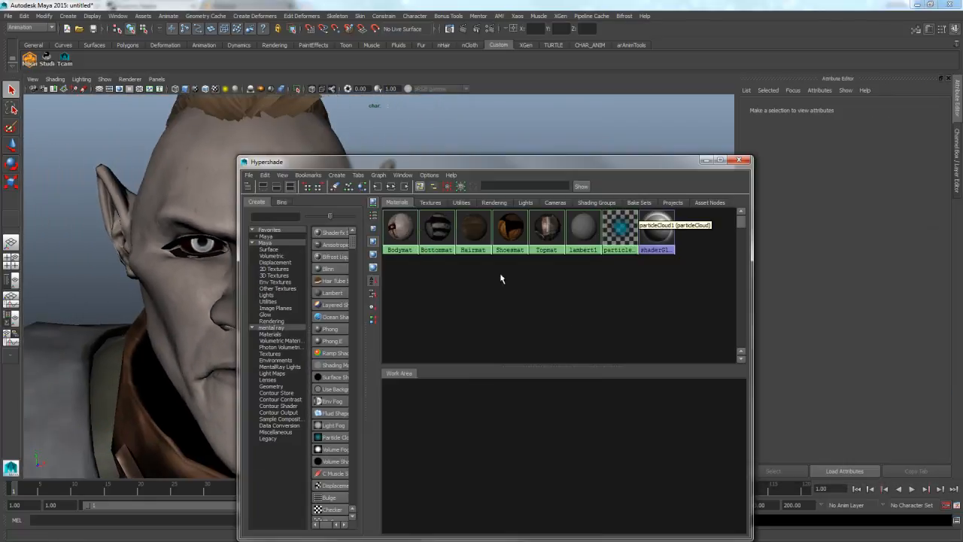
# Step: Duplicate the Bodymat material together with its shading network
pyautogui.click(405, 235)
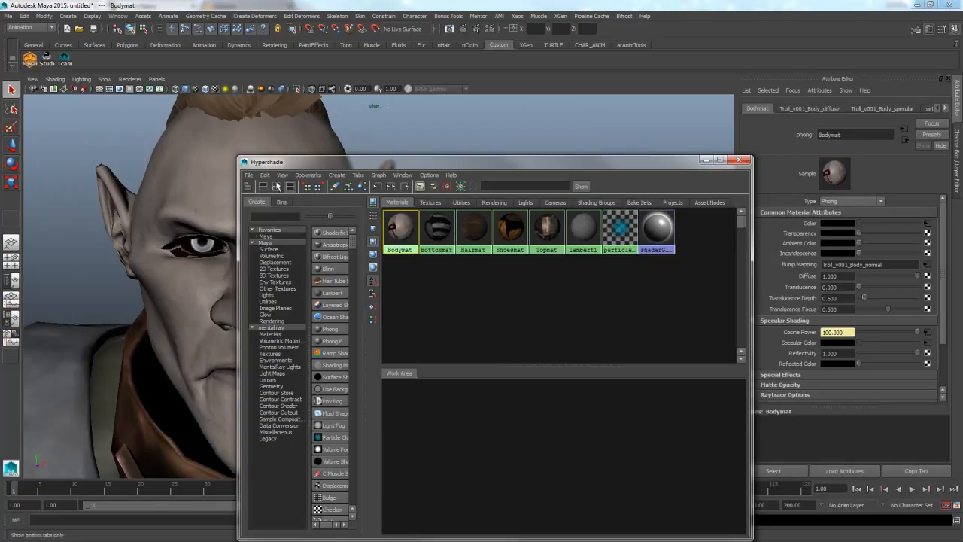
pyautogui.click(264, 175)
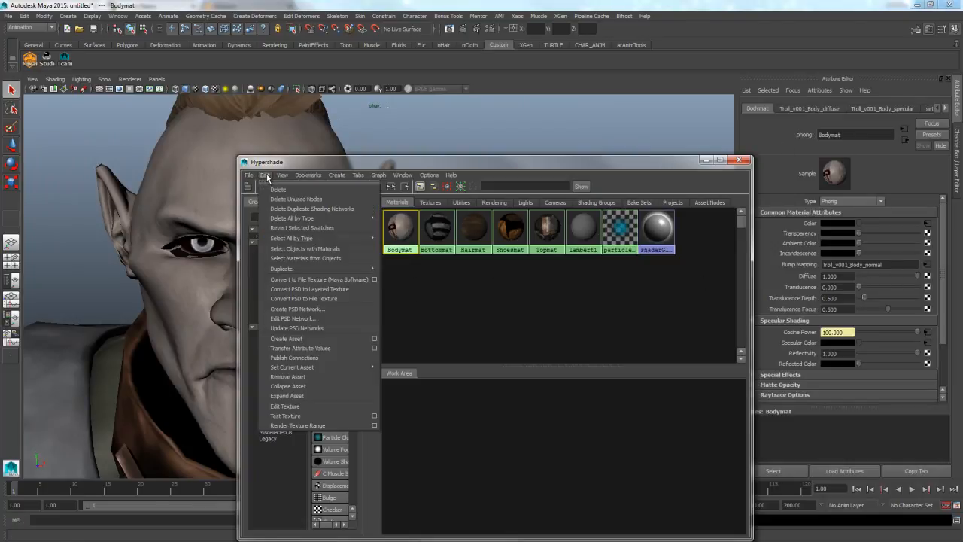
pyautogui.moveTo(341, 270)
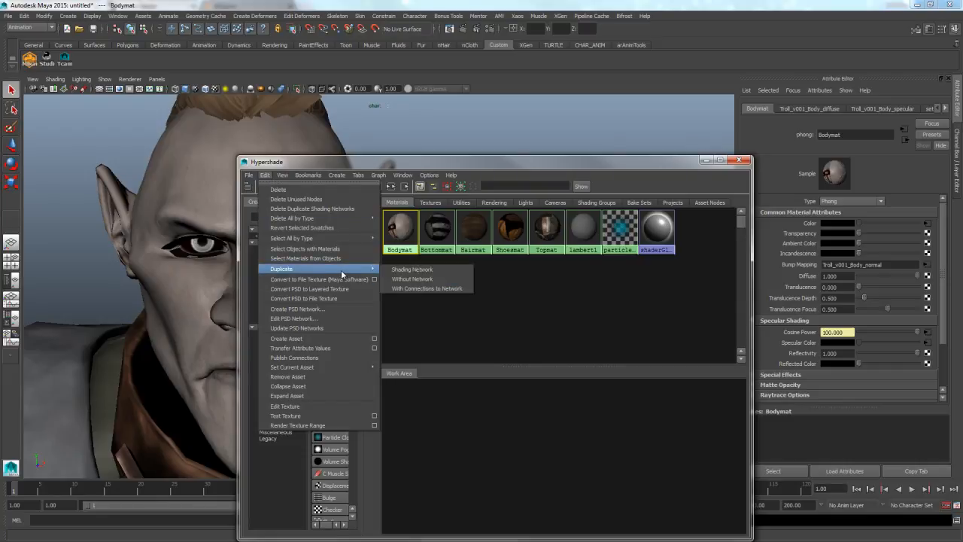
pyautogui.click(421, 271)
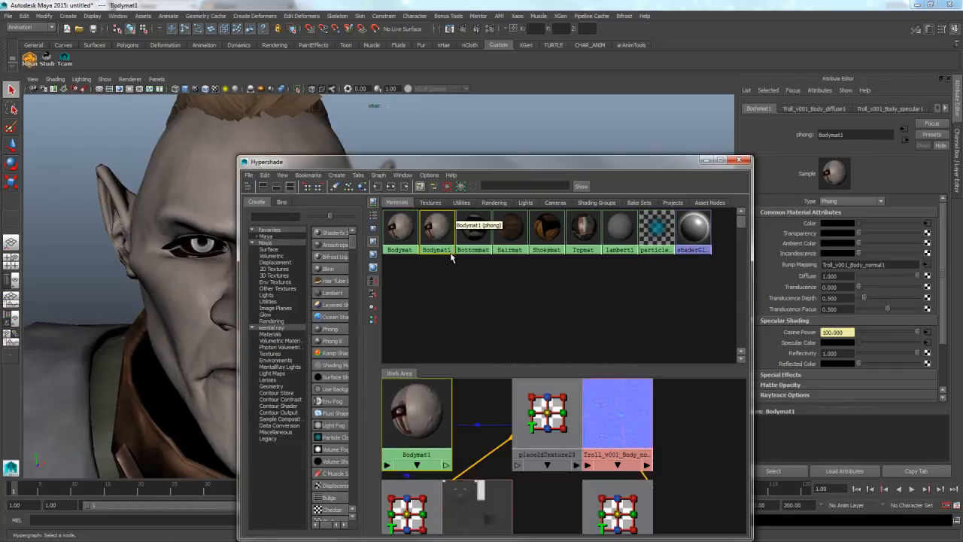
pyautogui.moveTo(472, 157); pyautogui.dragTo(577, 128)
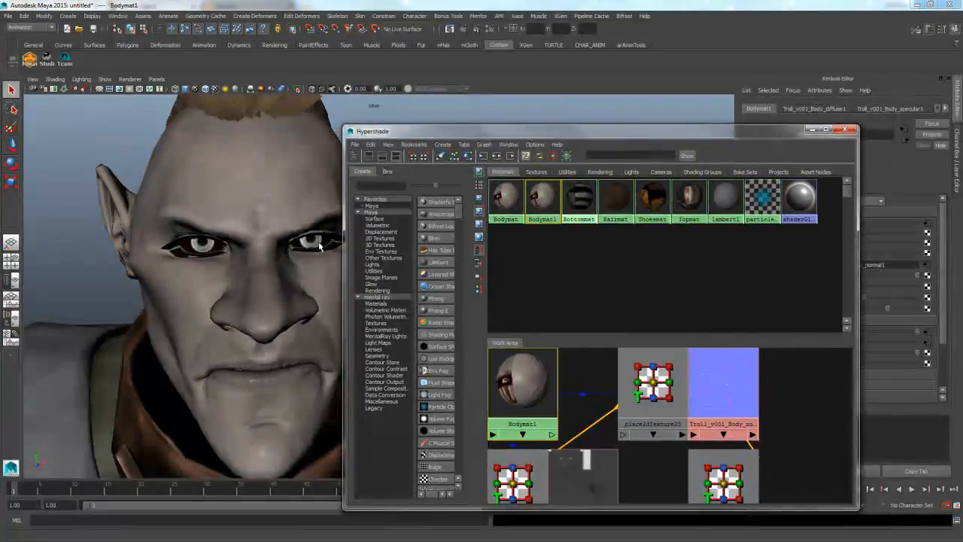
# Step: Select the eyelashes mesh and assign the duplicated body material, Bodymat1, to it
pyautogui.click(217, 244)
pyautogui.click(209, 258)
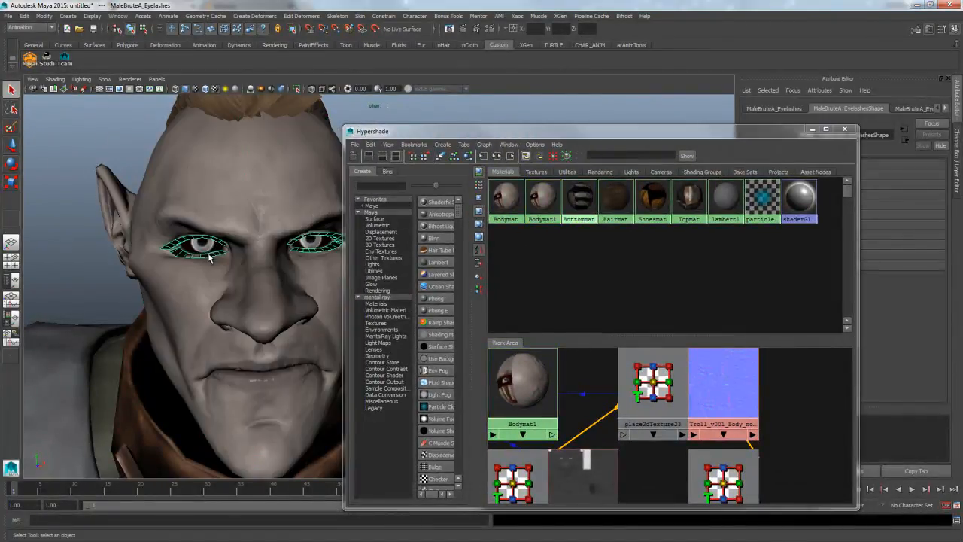
pyautogui.moveTo(536, 195); pyautogui.dragTo(538, 198, button='middle')
pyautogui.click(538, 190)
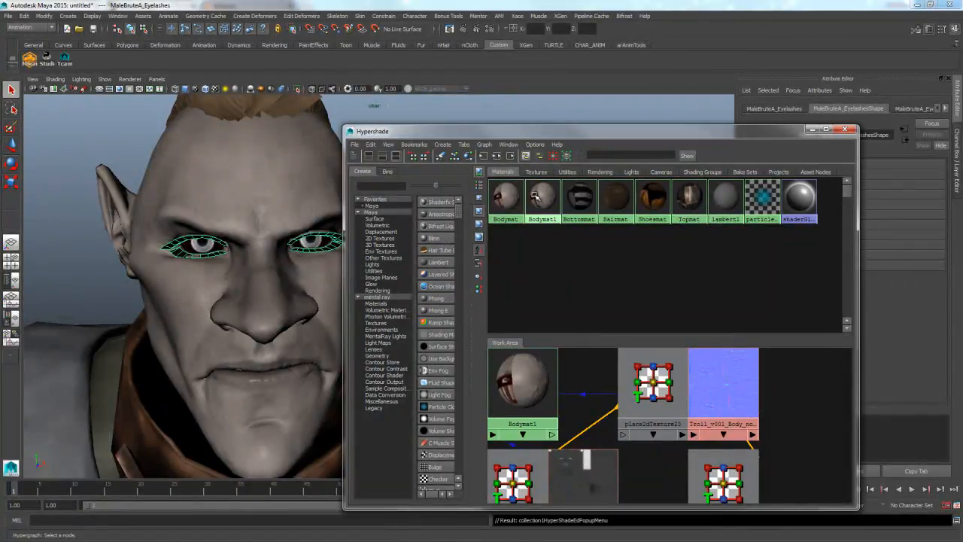
pyautogui.moveTo(534, 195); pyautogui.dragTo(545, 188, button='right')
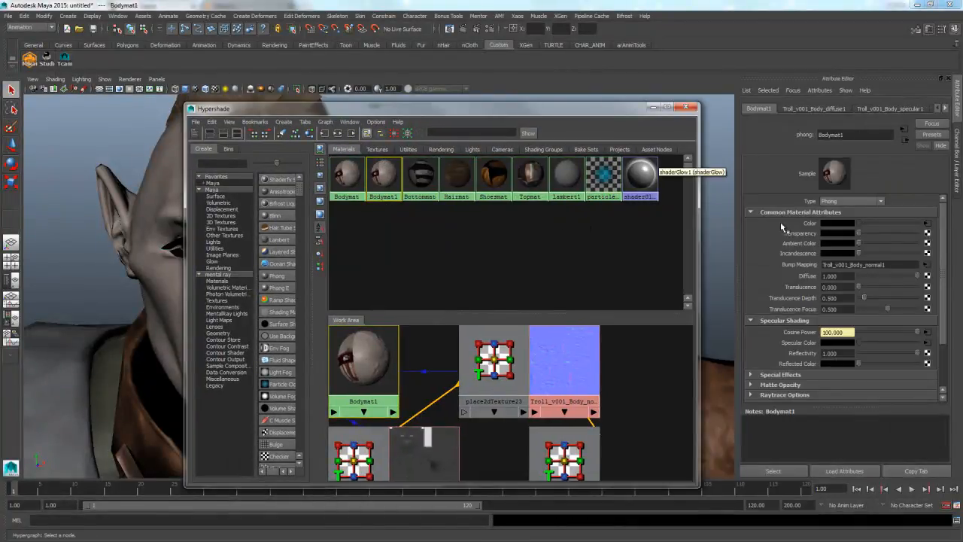
# Step: Connect a File texture to Bodymat1's transparency and load Troll_v001_Body_diffuse.png from the Troll folder's Troll_v001.fbm subfolder
pyautogui.moveTo(606, 112); pyautogui.dragTo(627, 95)
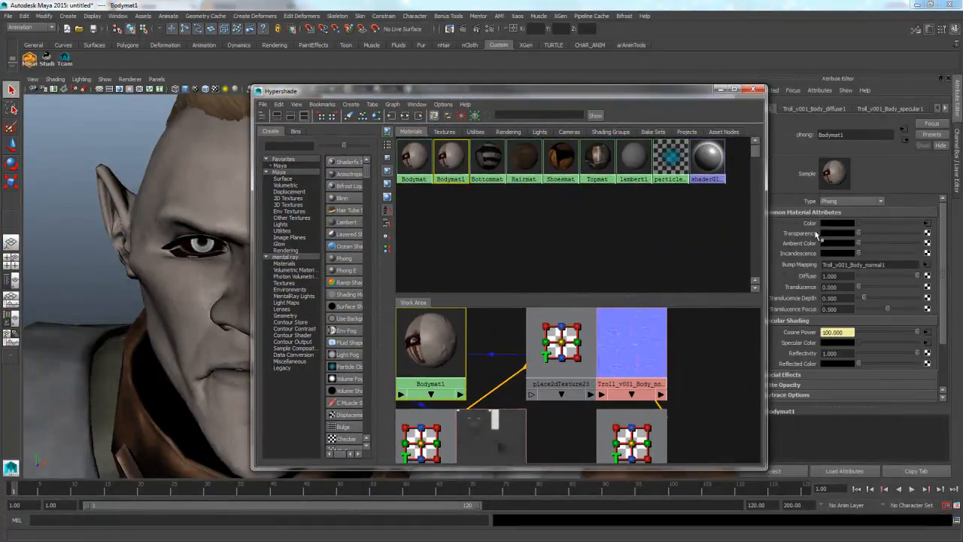
pyautogui.click(927, 234)
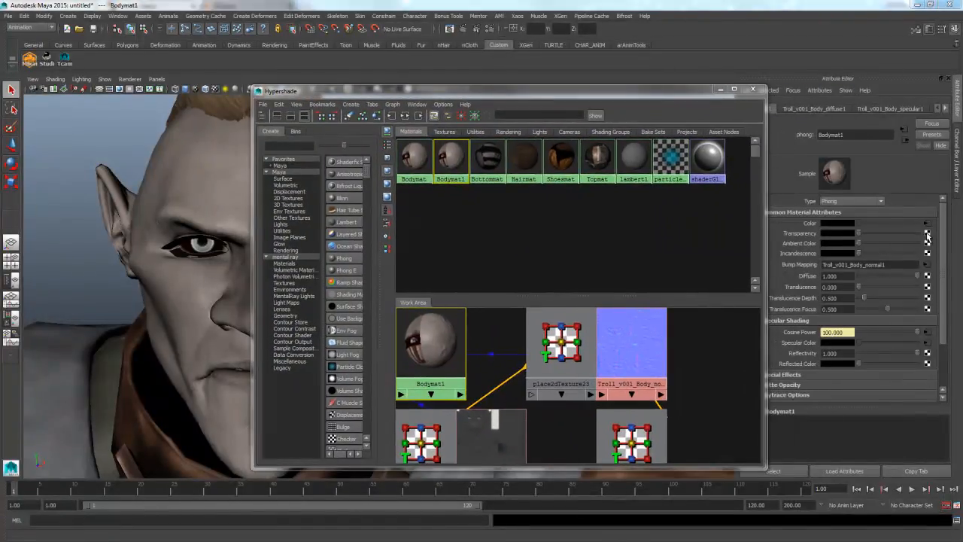
pyautogui.click(680, 236)
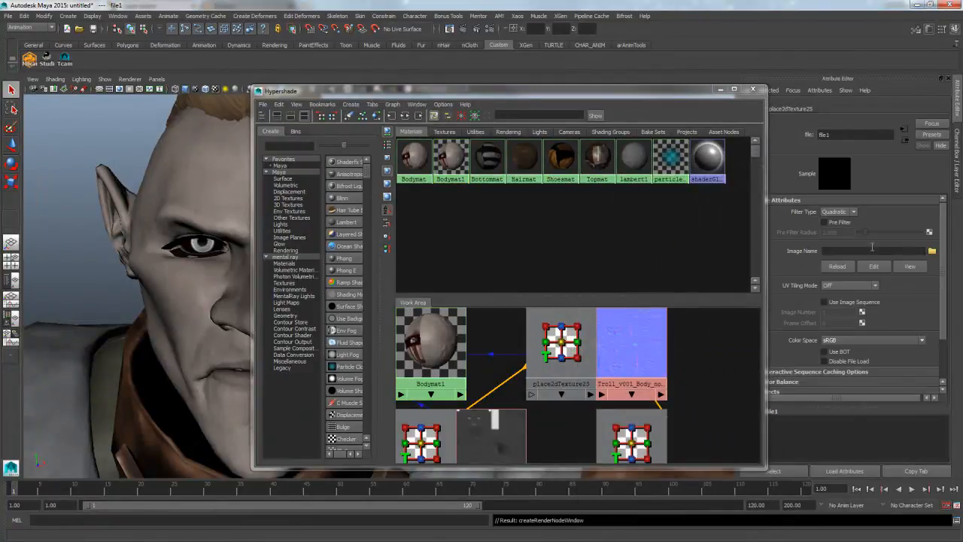
pyautogui.click(932, 253)
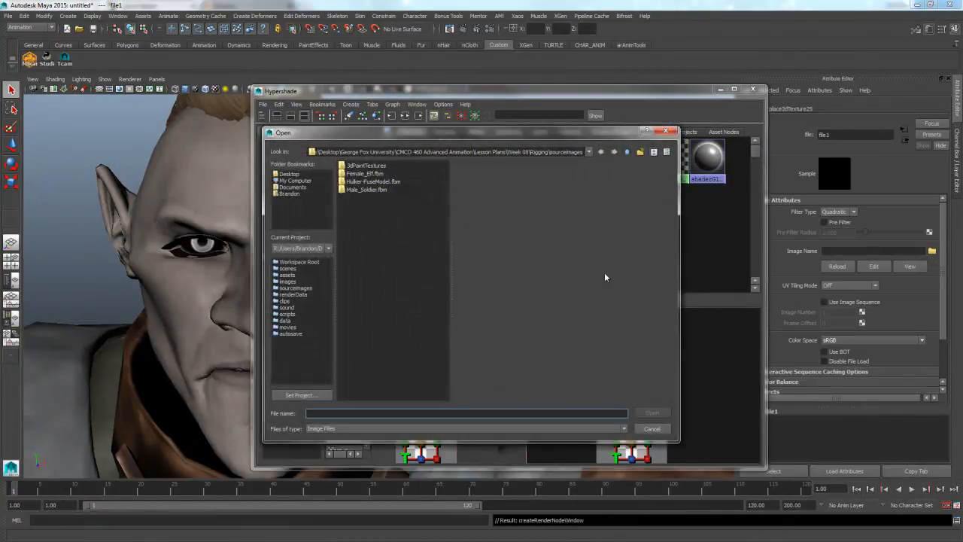
pyautogui.click(295, 182)
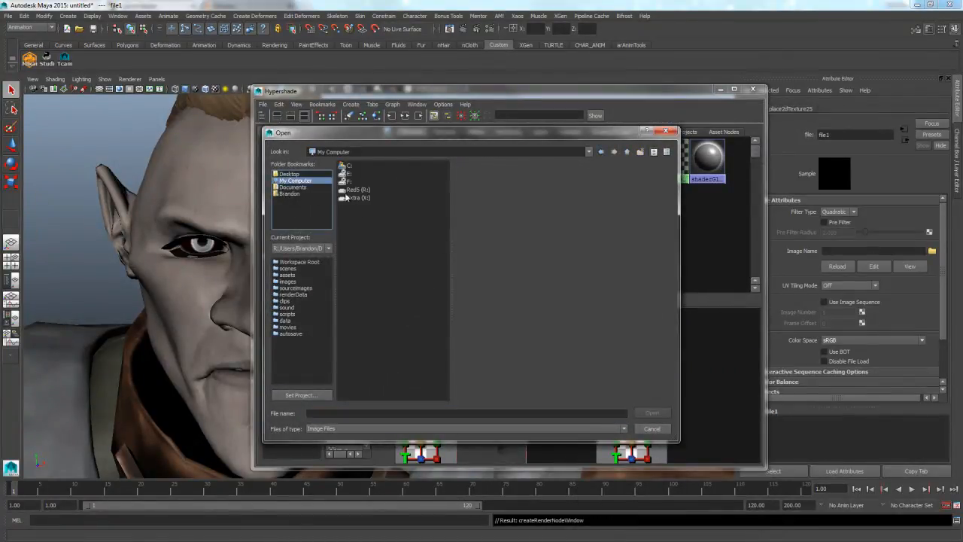
pyautogui.click(289, 174)
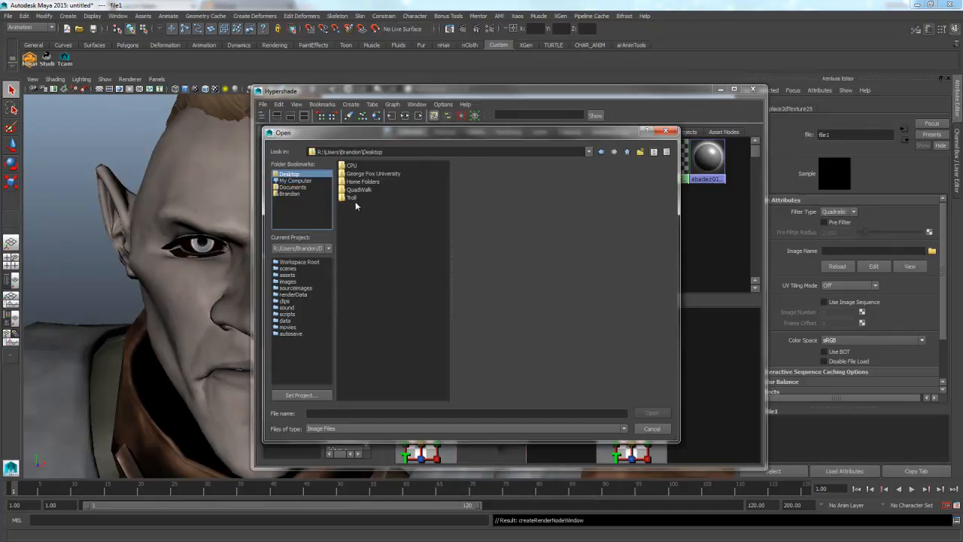
pyautogui.doubleClick(354, 199)
pyautogui.doubleClick(363, 166)
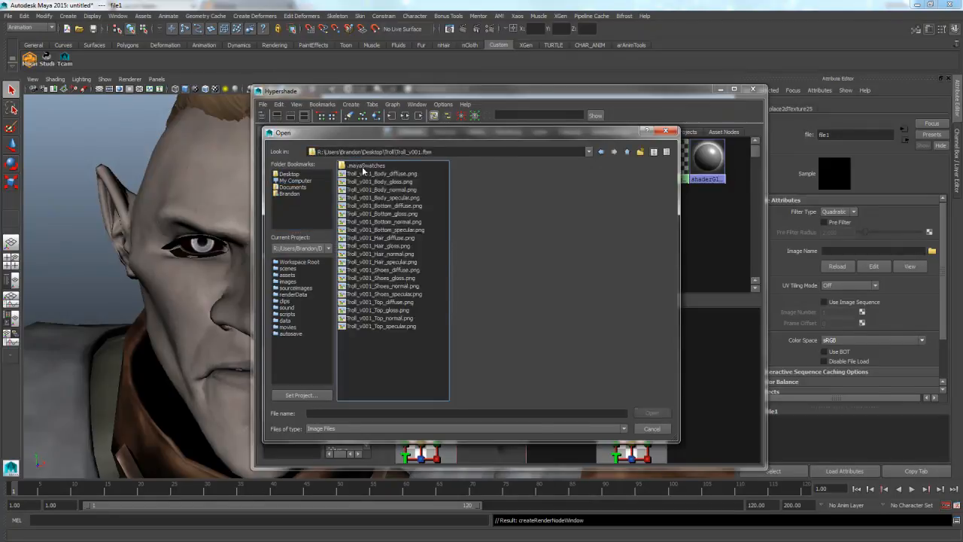
pyautogui.click(365, 174)
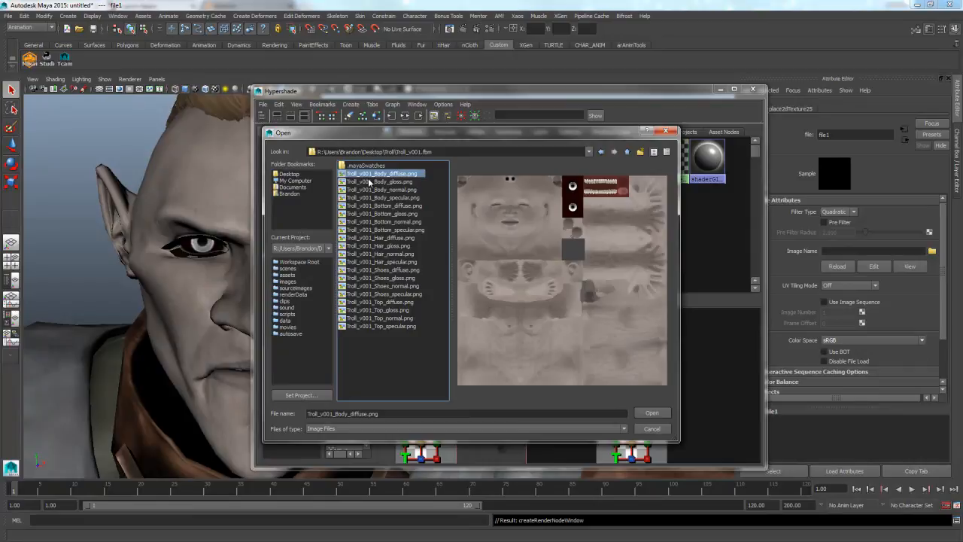
pyautogui.click(652, 413)
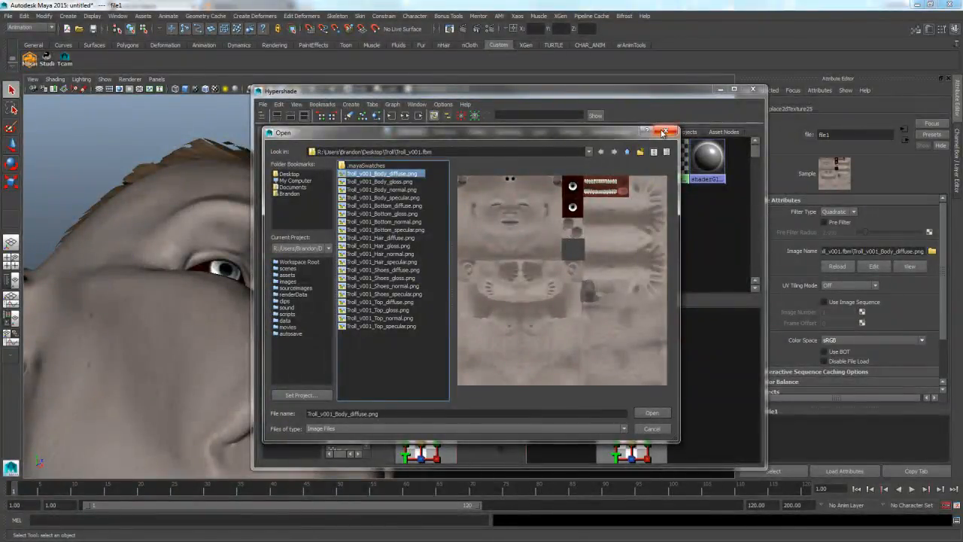
pyautogui.click(665, 133)
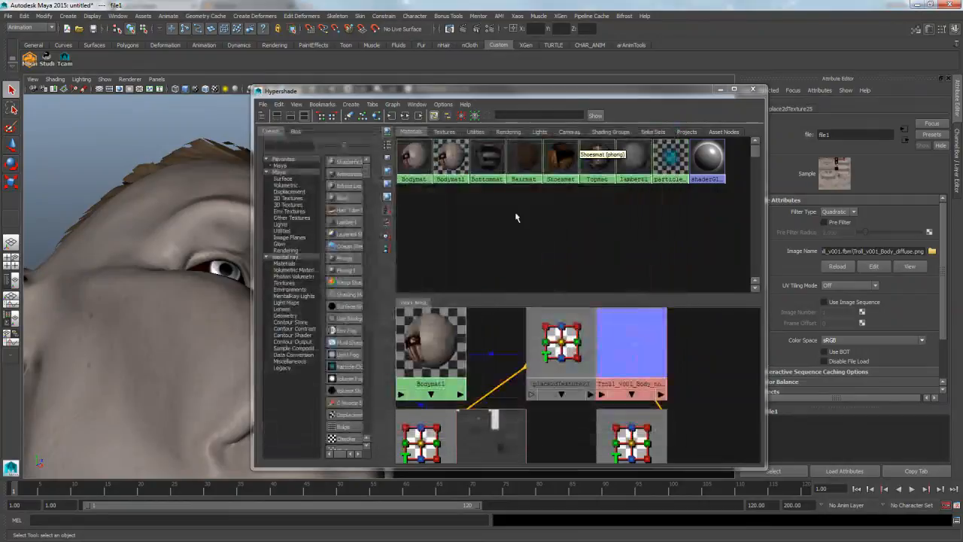
# Step: Undo the latest changes and delete the eyelashes mesh from the character
pyautogui.click(212, 261)
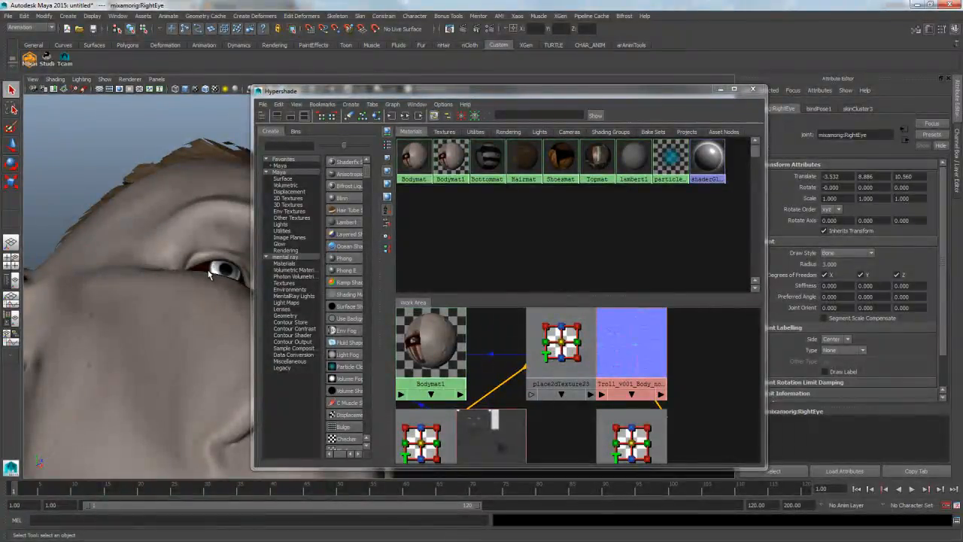
pyautogui.hotkey('ctrl', 'z')
pyautogui.hotkey('ctrl', 'z')
pyautogui.click(222, 249)
pyautogui.scroll(-3, 222, 256)
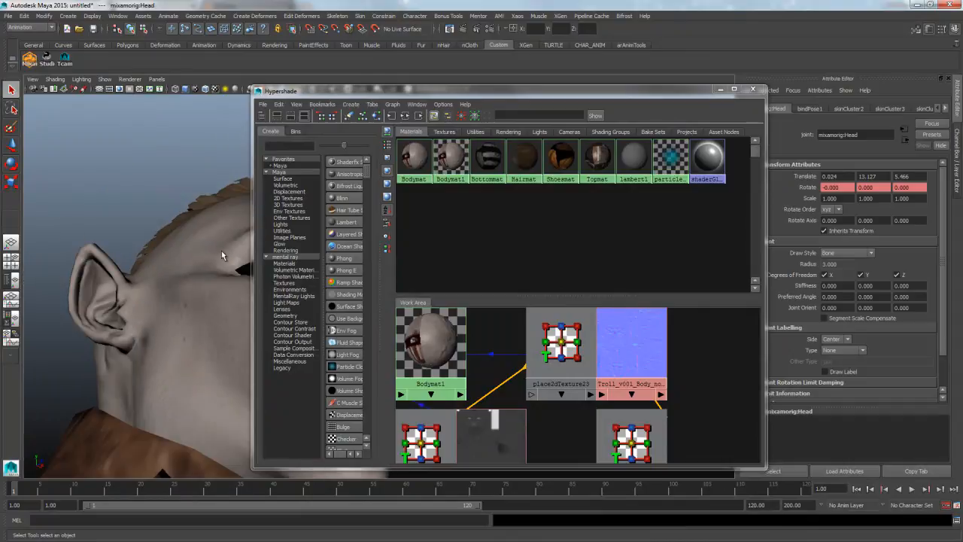
pyautogui.keyDown('alt'); pyautogui.moveTo(235, 271); pyautogui.dragTo(182, 271); pyautogui.keyUp('alt')
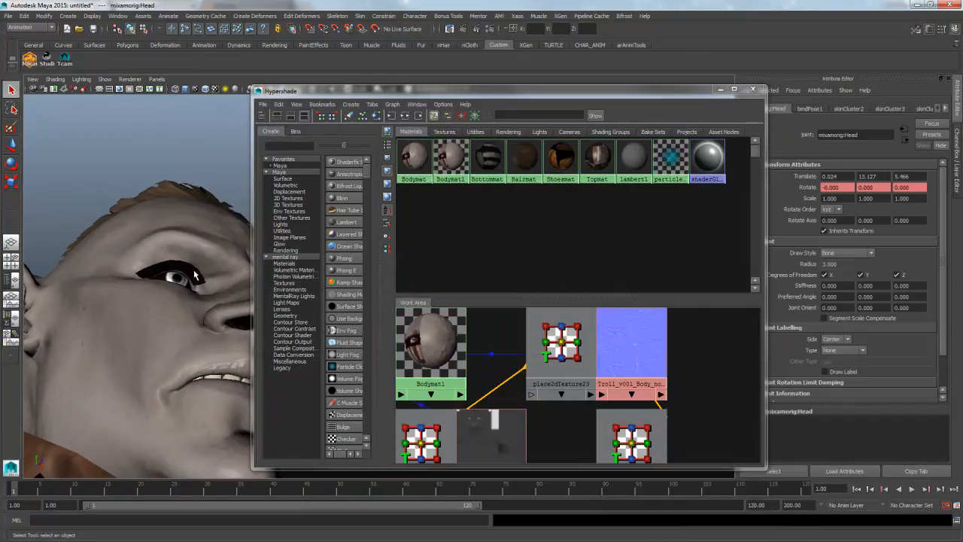
pyautogui.click(194, 275)
pyautogui.press('Delete')
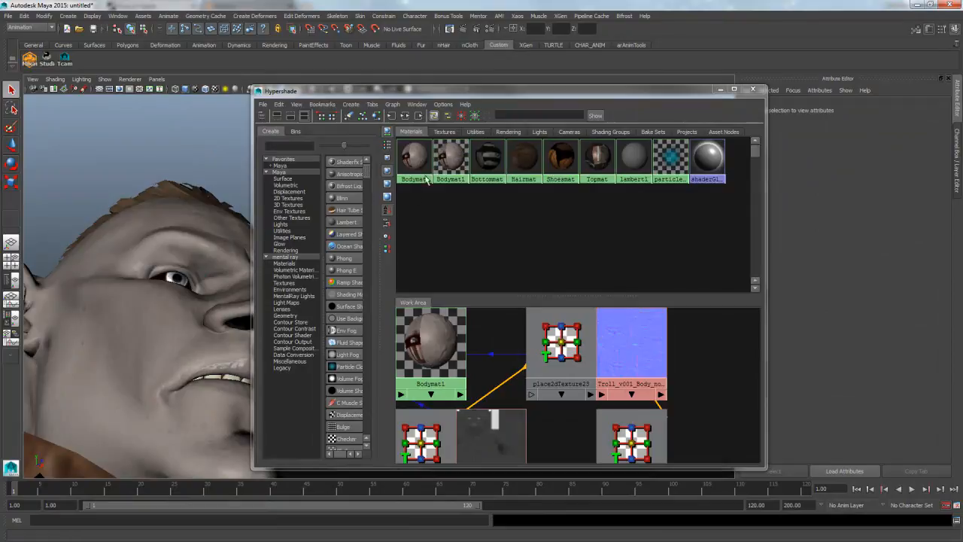
# Step: Delete the unused shading nodes and close the Hypershade
pyautogui.click(279, 104)
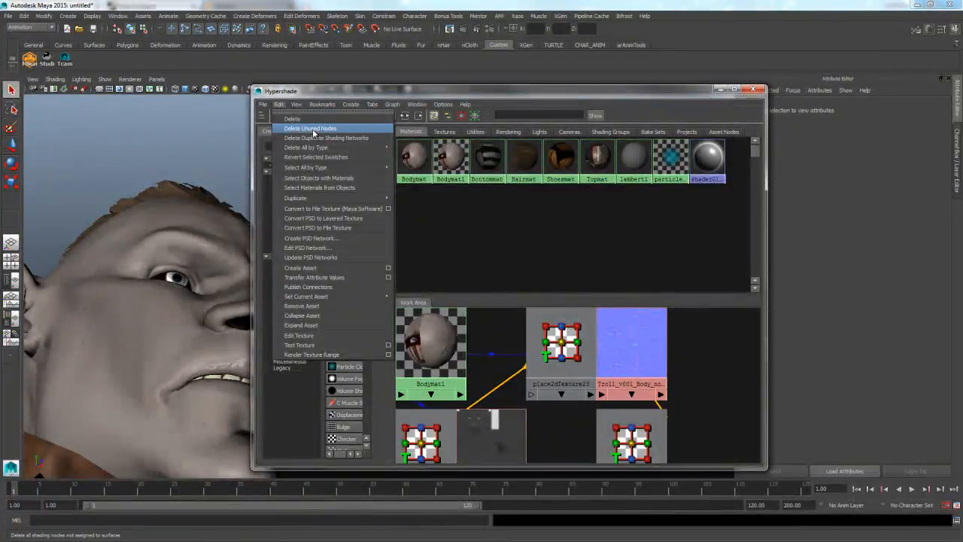
pyautogui.click(313, 129)
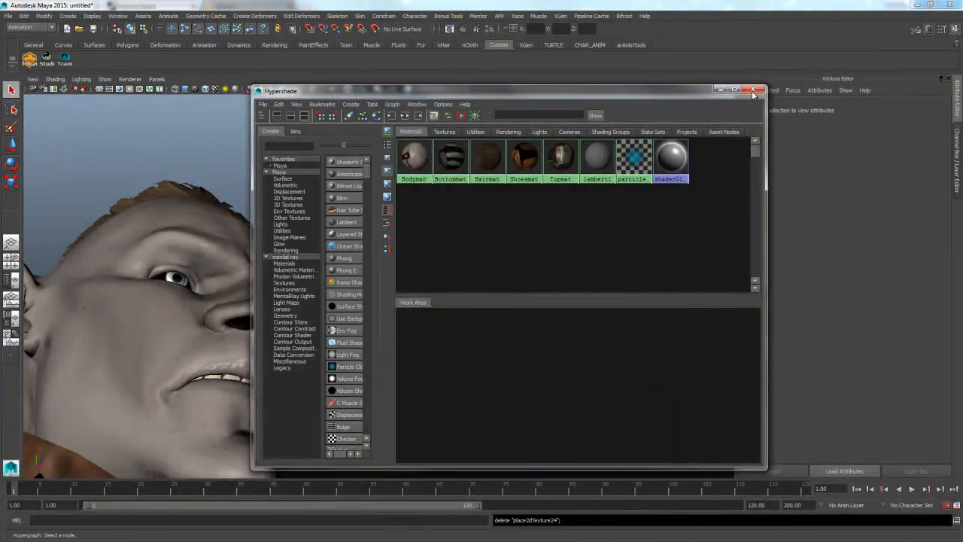
pyautogui.click(753, 90)
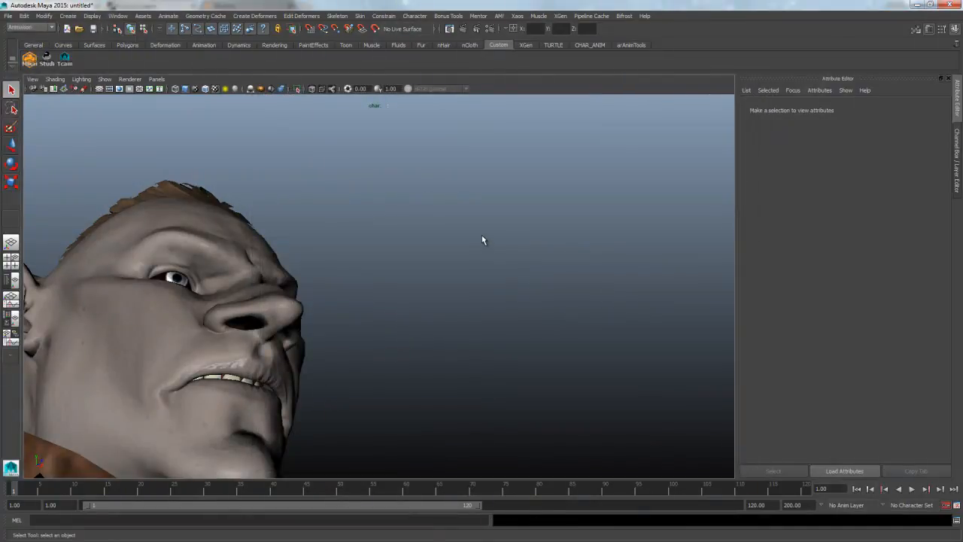
# Step: Examine the character's head and face up close from several angles without the eyelashes
pyautogui.press('a')
pyautogui.keyDown('alt'); pyautogui.moveTo(440, 288); pyautogui.dragTo(414, 313); pyautogui.keyUp('alt')
pyautogui.keyDown('alt'); pyautogui.moveTo(433, 313); pyautogui.dragTo(419, 365, button='middle'); pyautogui.keyUp('alt')
pyautogui.keyDown('alt'); pyautogui.moveTo(444, 365); pyautogui.dragTo(549, 358, button='right'); pyautogui.keyUp('alt')
pyautogui.keyDown('alt'); pyautogui.moveTo(447, 335); pyautogui.dragTo(482, 388, button='middle'); pyautogui.keyUp('alt')
pyautogui.keyDown('alt'); pyautogui.moveTo(527, 390); pyautogui.dragTo(640, 383, button='right'); pyautogui.keyUp('alt')
pyautogui.keyDown('alt'); pyautogui.moveTo(557, 311); pyautogui.dragTo(553, 280); pyautogui.keyUp('alt')
pyautogui.keyDown('alt'); pyautogui.moveTo(479, 291); pyautogui.dragTo(468, 319, button='middle'); pyautogui.keyUp('alt')
pyautogui.keyDown('alt'); pyautogui.moveTo(538, 305); pyautogui.dragTo(605, 302, button='right'); pyautogui.keyUp('alt')
pyautogui.keyDown('alt'); pyautogui.moveTo(606, 302); pyautogui.dragTo(542, 280); pyautogui.keyUp('alt')
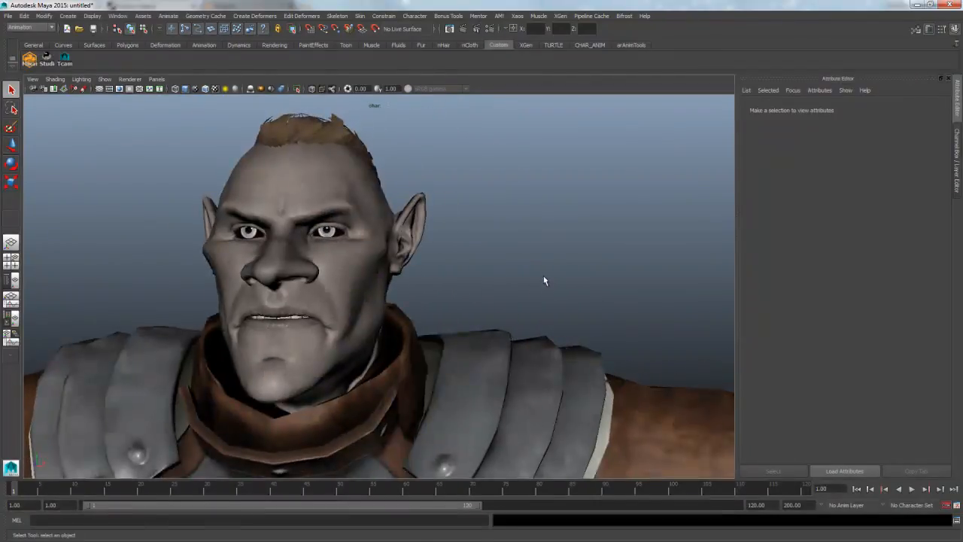
# Step: Test the rig by moving the mixamorig:LeftHandThumb2 joint, and undo the move
pyautogui.press('f')
pyautogui.keyDown('alt'); pyautogui.moveTo(461, 278); pyautogui.dragTo(463, 356, button='middle'); pyautogui.keyUp('alt')
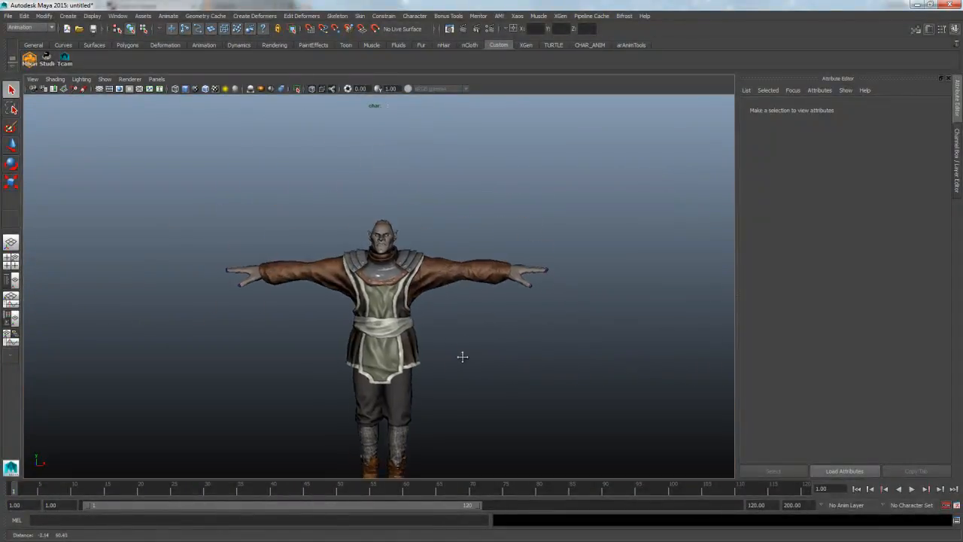
pyautogui.keyDown('alt'); pyautogui.moveTo(462, 356); pyautogui.dragTo(543, 341, button='right'); pyautogui.keyUp('alt')
pyautogui.keyDown('alt'); pyautogui.moveTo(544, 340); pyautogui.dragTo(493, 324); pyautogui.keyUp('alt')
pyautogui.click(469, 289)
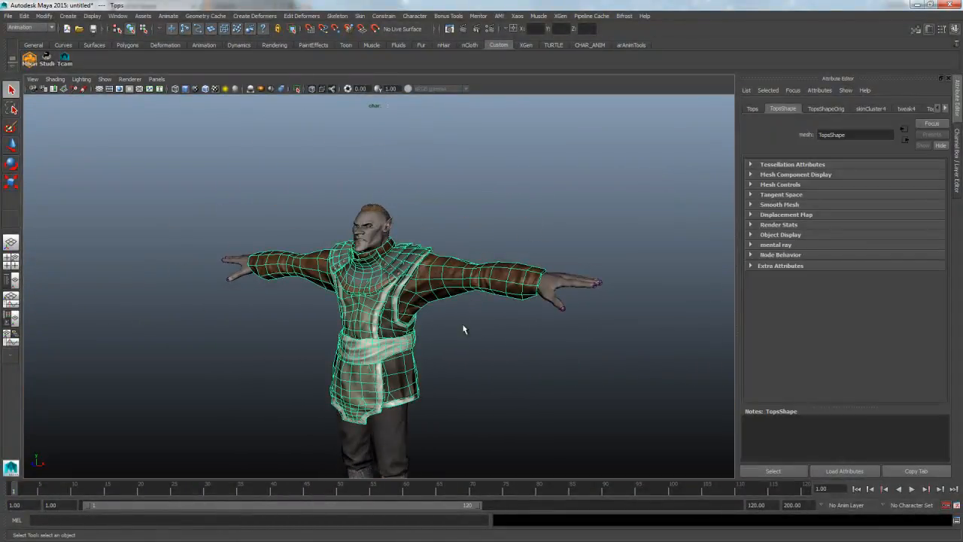
pyautogui.press('w')
pyautogui.keyDown('alt'); pyautogui.moveTo(428, 310); pyautogui.dragTo(469, 306); pyautogui.keyUp('alt')
pyautogui.keyDown('alt'); pyautogui.moveTo(488, 326); pyautogui.dragTo(15, 366, button='right'); pyautogui.keyUp('alt')
pyautogui.keyDown('alt'); pyautogui.moveTo(429, 344); pyautogui.dragTo(598, 342, button='right'); pyautogui.keyUp('alt')
pyautogui.click(483, 267)
pyautogui.moveTo(484, 265); pyautogui.dragTo(512, 241)
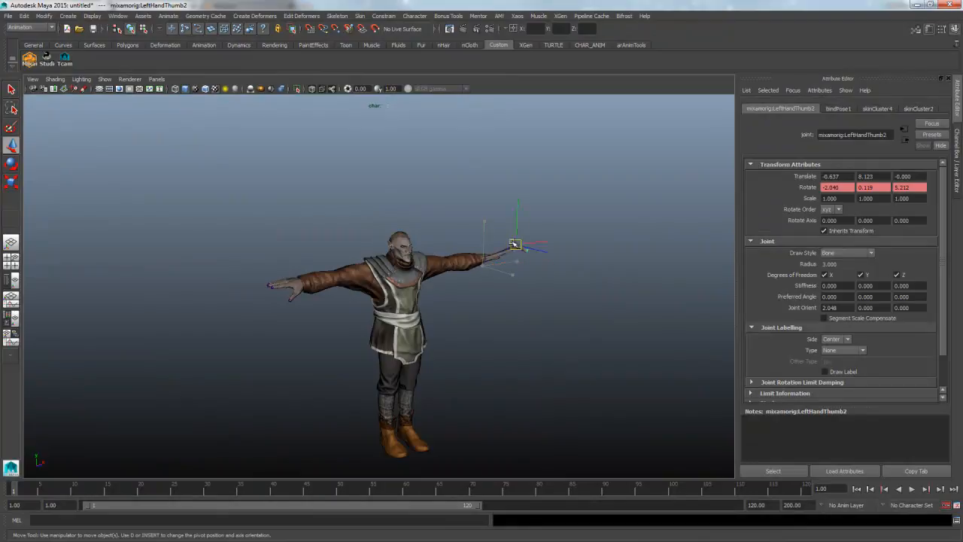
pyautogui.hotkey('ctrl', 'z')
pyautogui.hotkey('ctrl', 'z')
# Step: Test the rig by moving the mixamorig:RightHandIndex1 joint, and undo the move
pyautogui.click(289, 286)
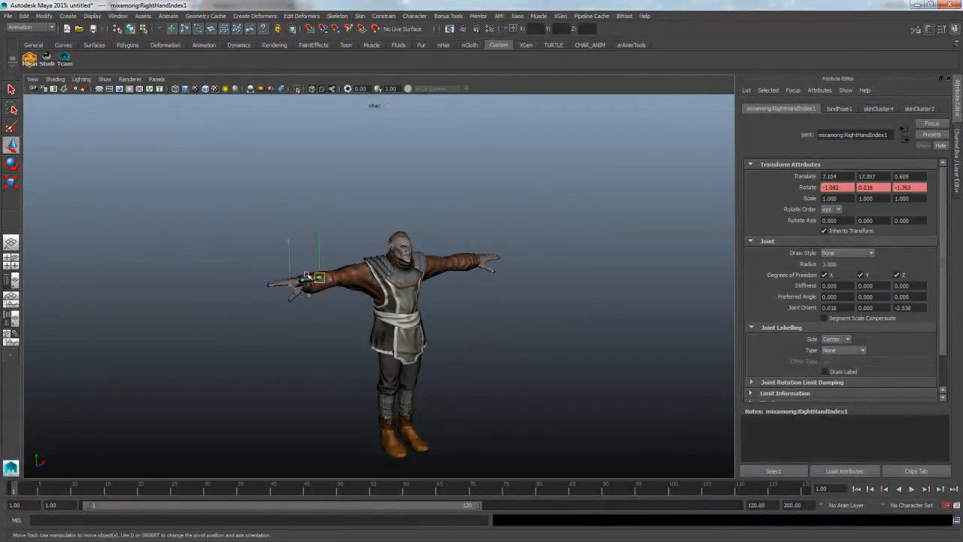
pyautogui.moveTo(307, 276); pyautogui.dragTo(302, 279)
pyautogui.hotkey('ctrl', 'z')
# Step: Test how the head deforms by moving the mixamorig:Head joint, and undo the move
pyautogui.click(396, 252)
pyautogui.keyDown('alt'); pyautogui.moveTo(396, 253); pyautogui.dragTo(374, 295, button='middle'); pyautogui.keyUp('alt')
pyautogui.keyDown('alt'); pyautogui.moveTo(377, 296); pyautogui.dragTo(669, 305, button='right'); pyautogui.keyUp('alt')
pyautogui.keyDown('alt'); pyautogui.moveTo(669, 306); pyautogui.dragTo(699, 303); pyautogui.keyUp('alt')
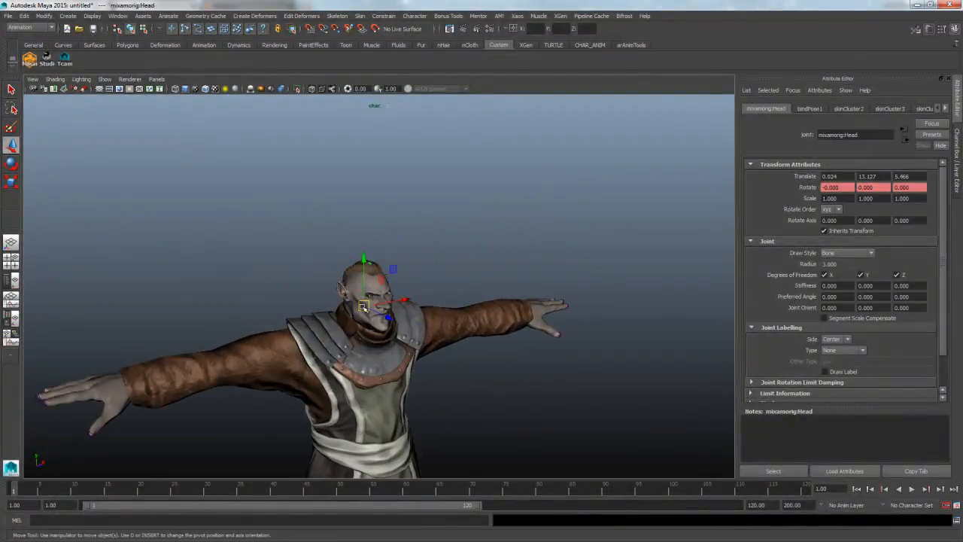
pyautogui.moveTo(363, 307); pyautogui.dragTo(345, 295)
pyautogui.hotkey('ctrl', 'z')
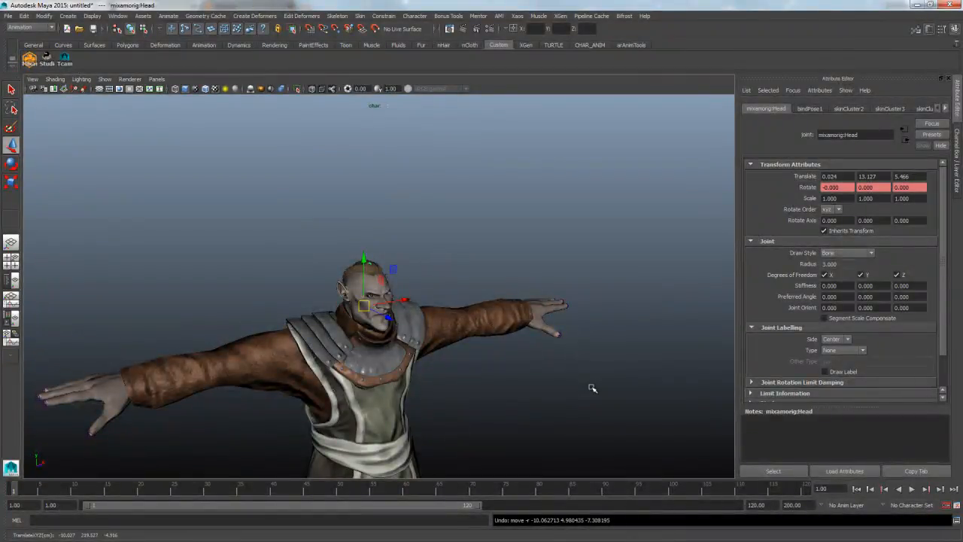
# Step: Test the arm deformation by rotating the mixamorig:LeftArm joint in several directions, undo each rotation, and clear the selection
pyautogui.press('4')
pyautogui.click(522, 403)
pyautogui.keyDown('alt'); pyautogui.moveTo(500, 384); pyautogui.dragTo(384, 307); pyautogui.keyUp('alt')
pyautogui.click(437, 261)
pyautogui.press('e')
pyautogui.moveTo(451, 295)
pyautogui.keyDown('alt'); pyautogui.mouseDown()
pyautogui.moveTo(426, 268)
pyautogui.moveTo(351, 284)
pyautogui.mouseUp(); pyautogui.keyUp('alt')
pyautogui.press('6')
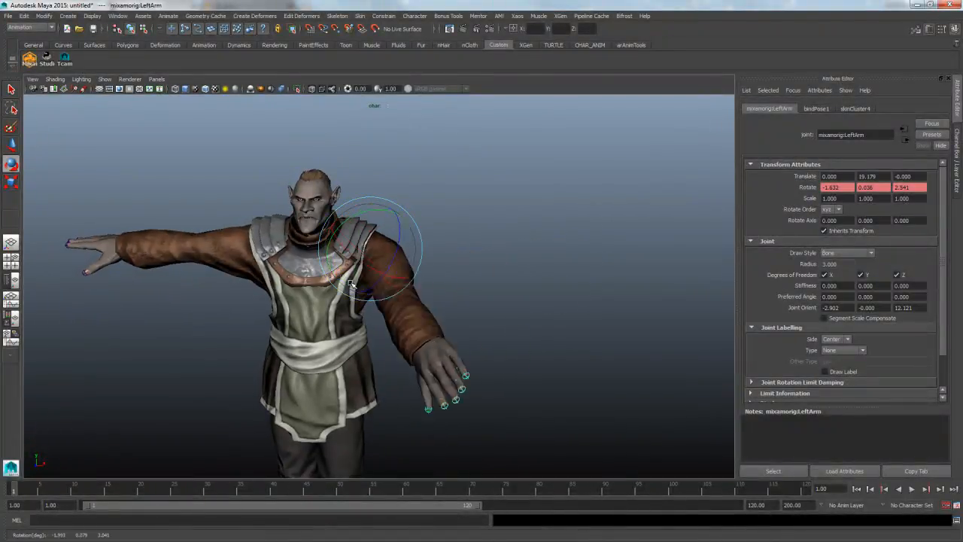
pyautogui.hotkey('ctrl', 'z')
pyautogui.moveTo(423, 234); pyautogui.dragTo(430, 291)
pyautogui.hotkey('ctrl', 'z')
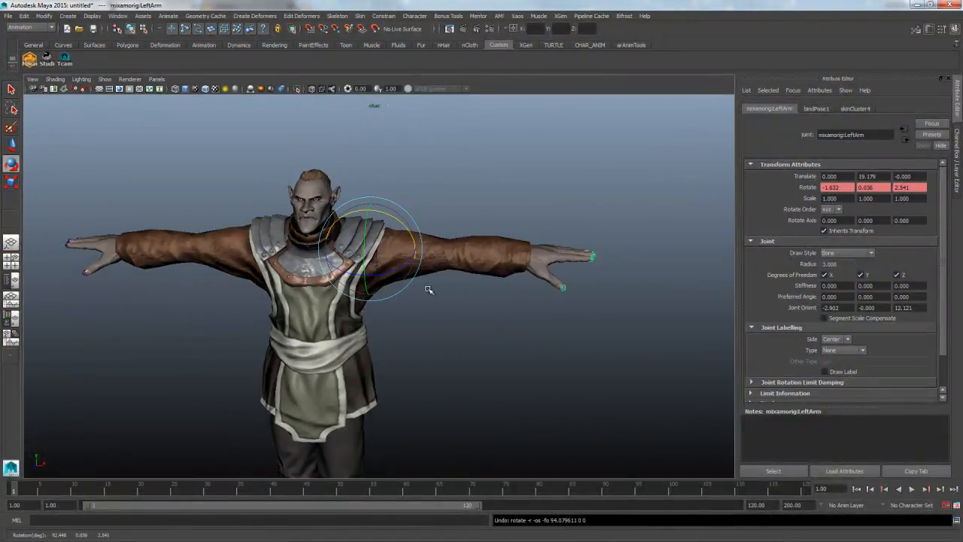
pyautogui.moveTo(398, 251); pyautogui.dragTo(448, 289)
pyautogui.hotkey('ctrl', 'z')
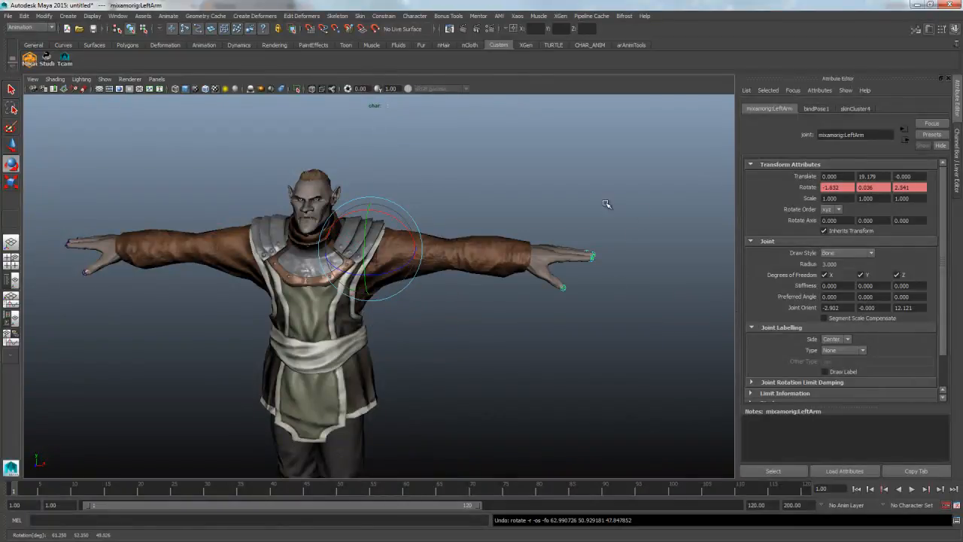
pyautogui.click(611, 239)
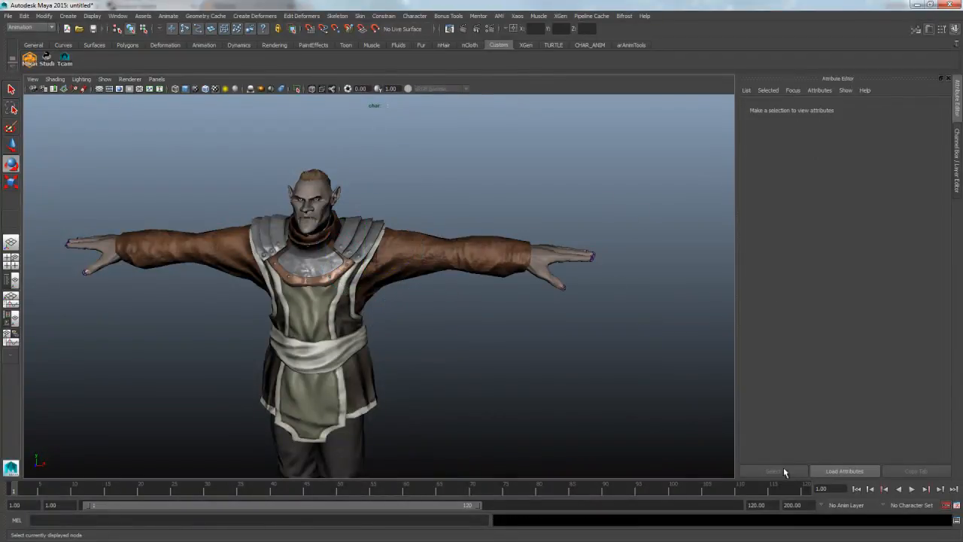
# Step: Load Mixamo_Auto_Control_Rig_v_1_6_0.py from the maya 2015-x64 scripts folder into the Script Editor
pyautogui.click(957, 524)
pyautogui.click(128, 35)
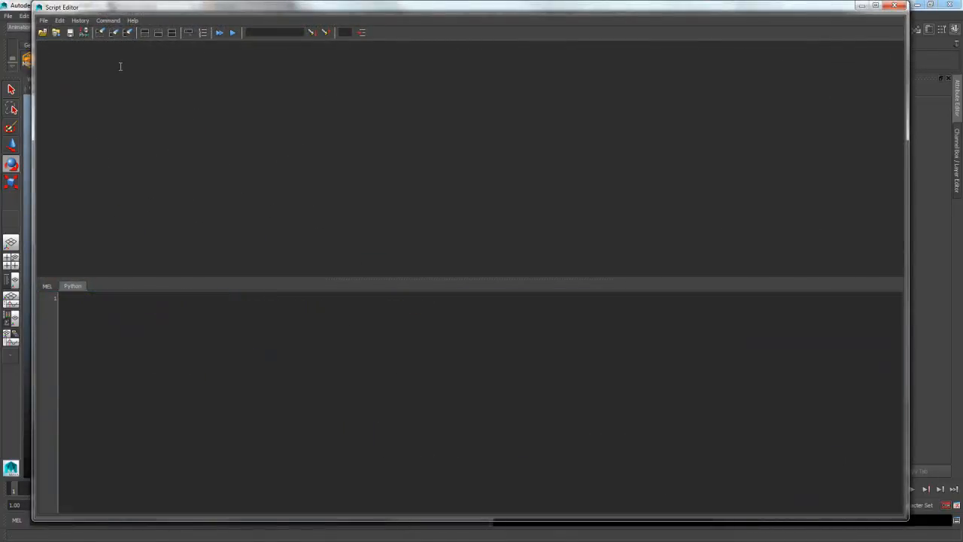
pyautogui.click(43, 21)
pyautogui.click(63, 34)
pyautogui.click(628, 152)
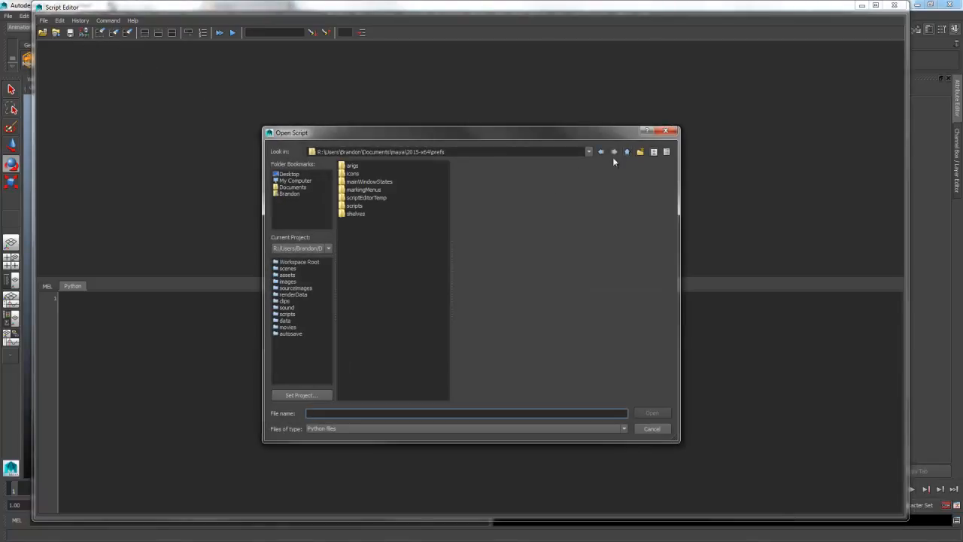
pyautogui.click(628, 153)
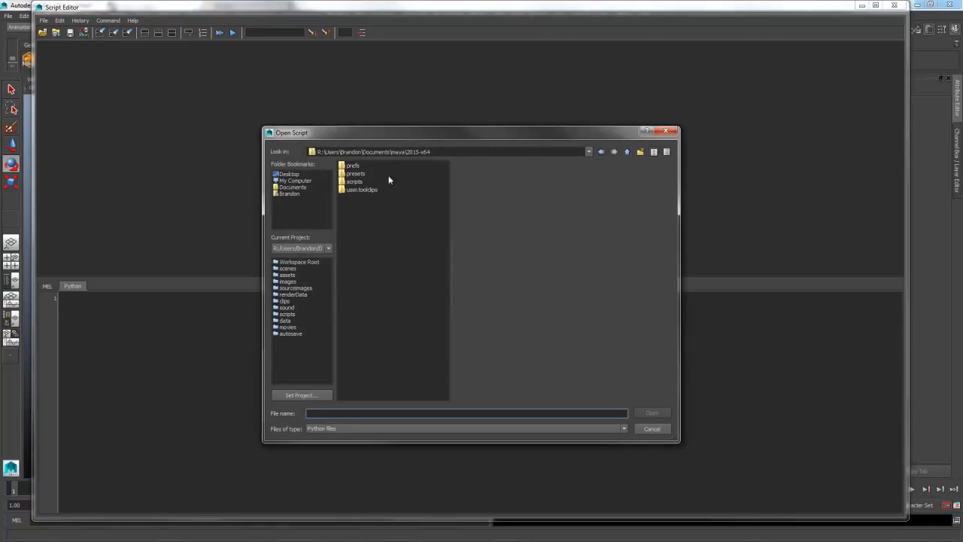
pyautogui.doubleClick(355, 182)
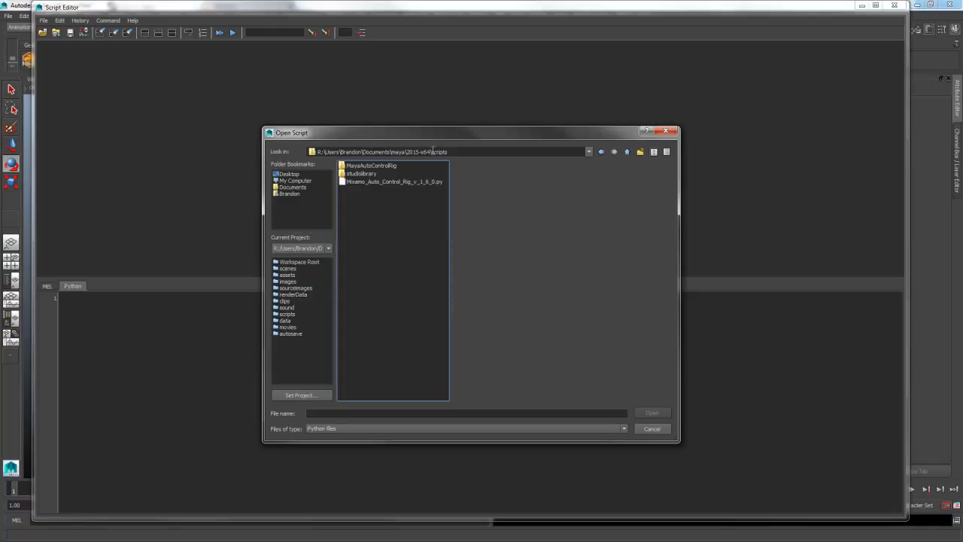
pyautogui.click(362, 182)
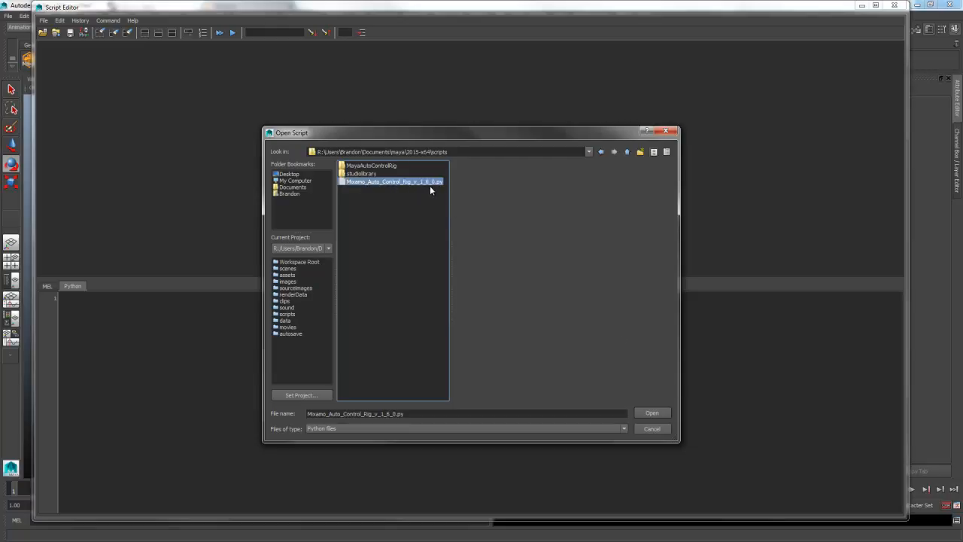
pyautogui.click(651, 413)
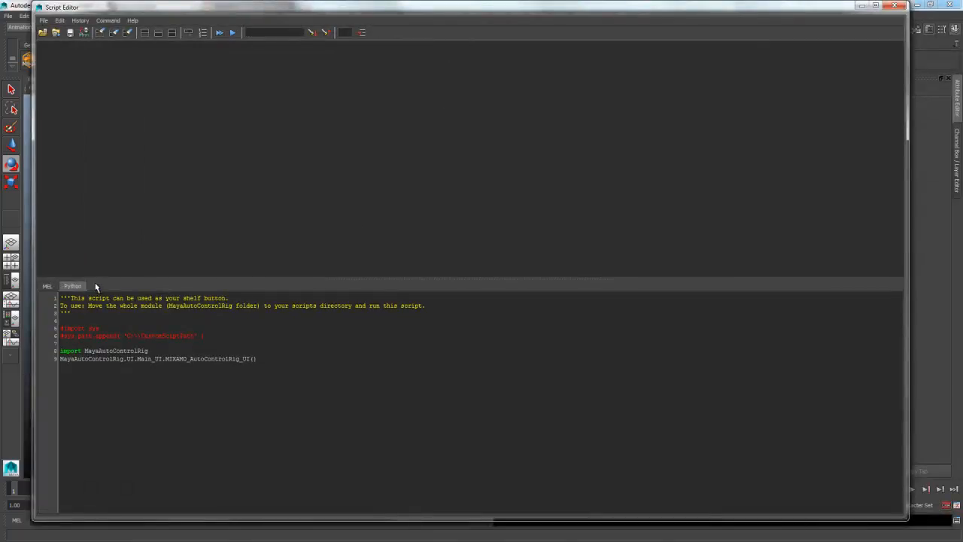
# Step: Compare the Script Editor's MEL and Python inputs, select the whole Python script, check the options for saving it, and minimize the editor
pyautogui.click(50, 287)
pyautogui.click(71, 286)
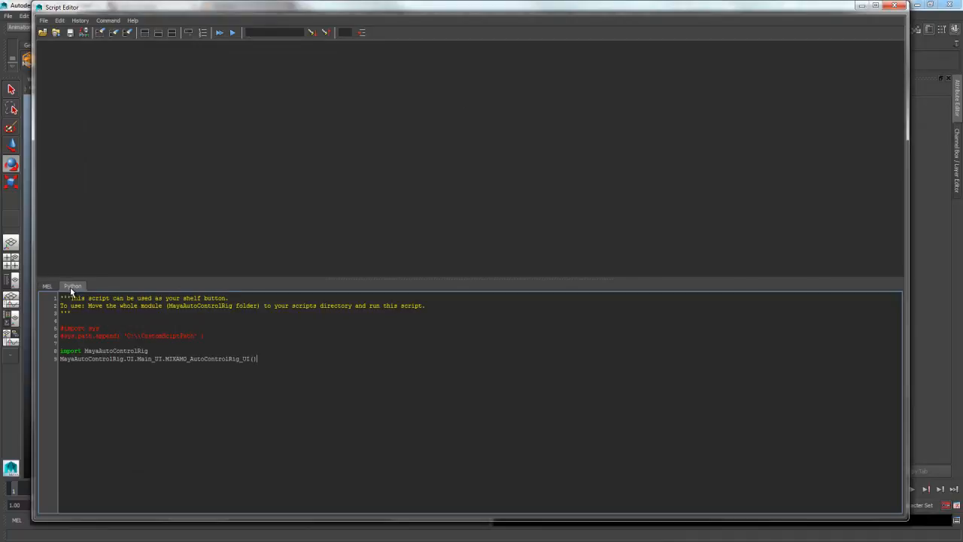
pyautogui.click(47, 286)
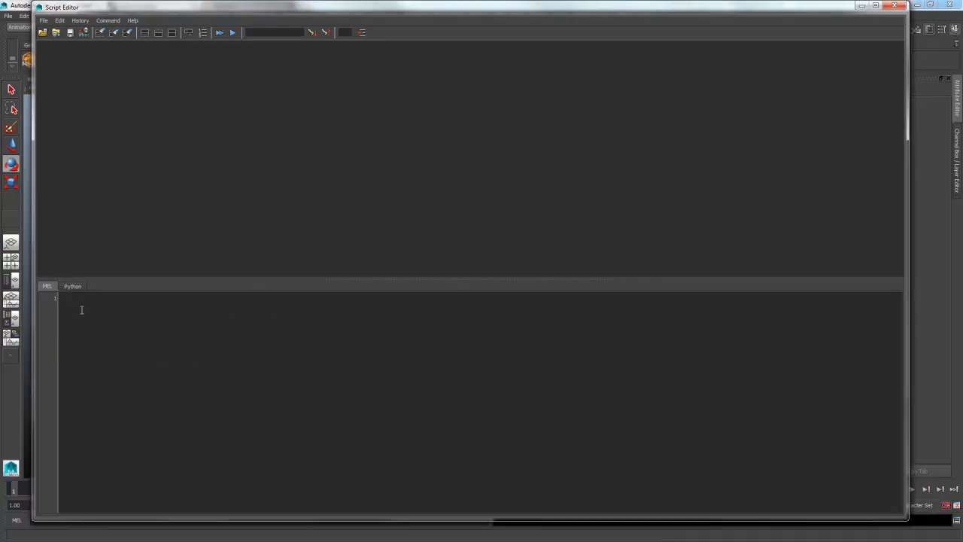
pyautogui.click(73, 287)
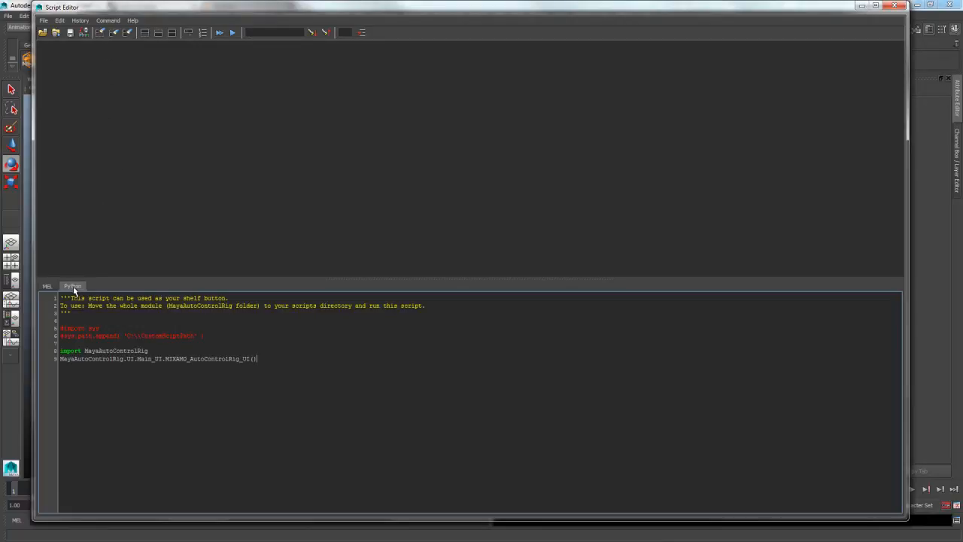
pyautogui.moveTo(256, 370); pyautogui.dragTo(60, 298)
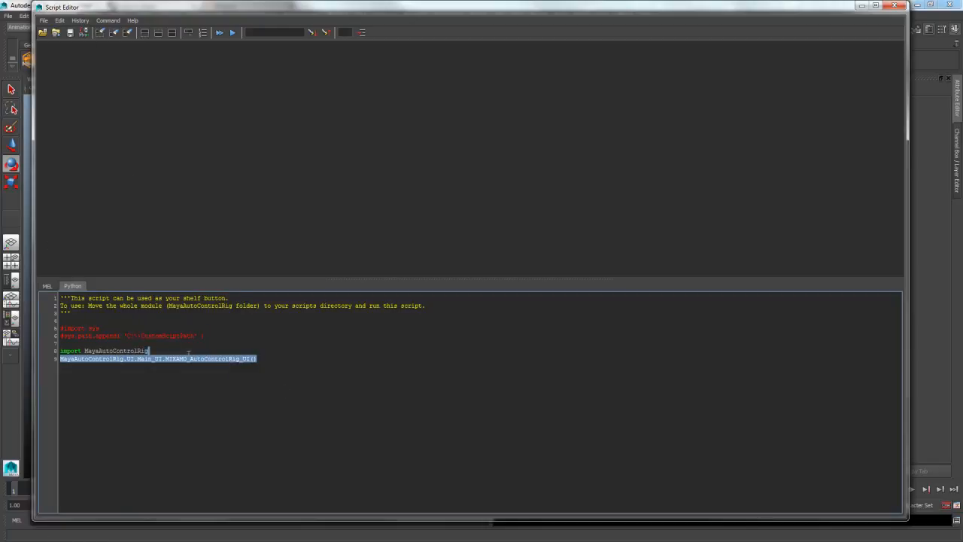
pyautogui.click(43, 20)
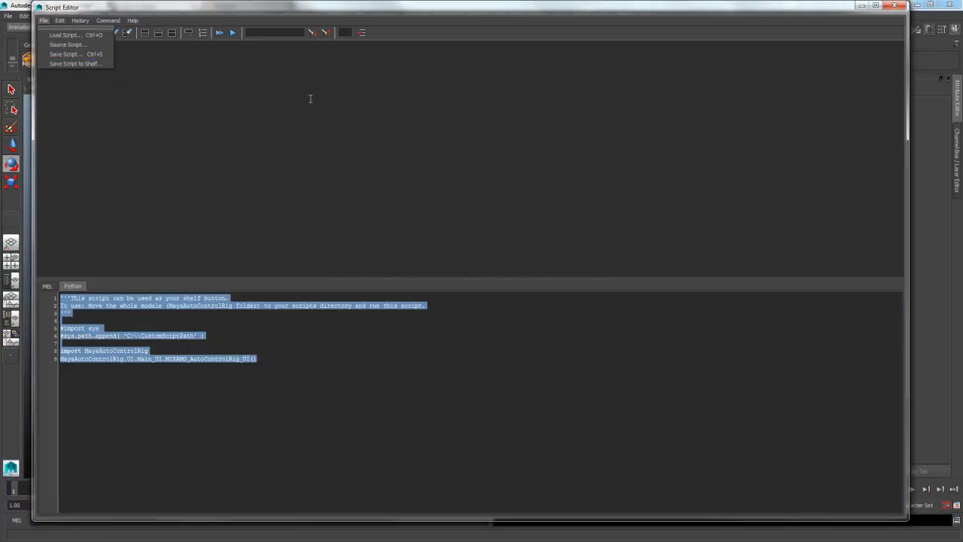
pyautogui.click(864, 9)
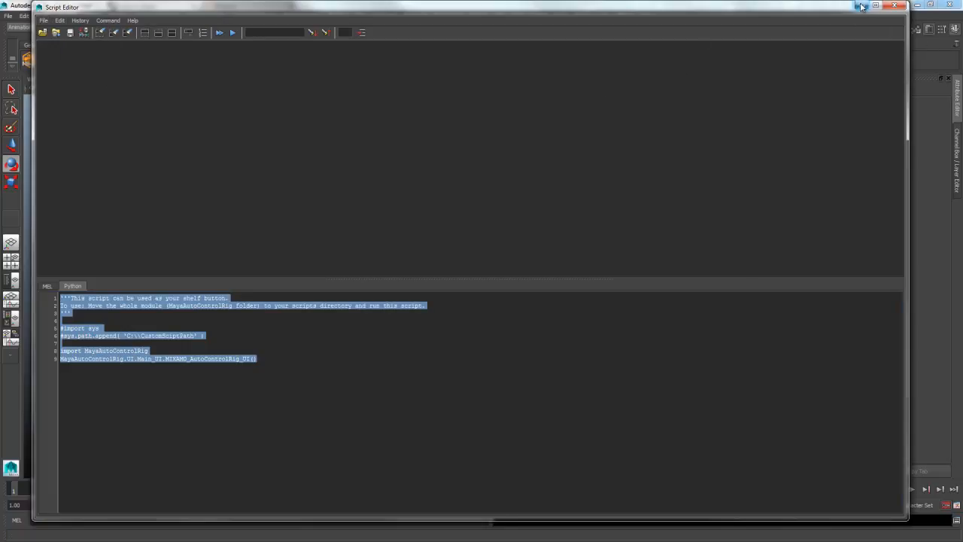
pyautogui.click(861, 6)
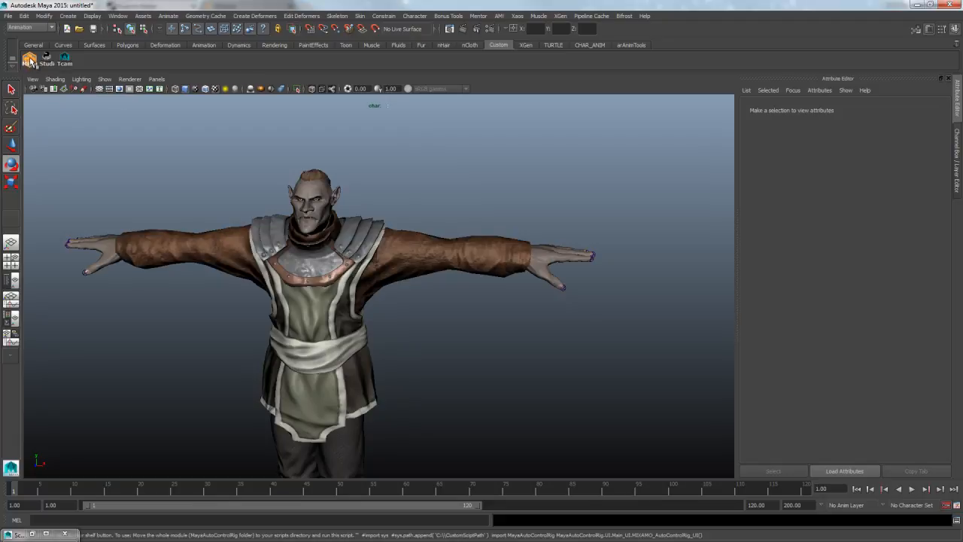
# Step: Reopen the Script Editor, execute the loaded Python script to launch the Mixamo Auto-Control-Rig, and minimize the editor
pyautogui.click(956, 522)
pyautogui.click(241, 331)
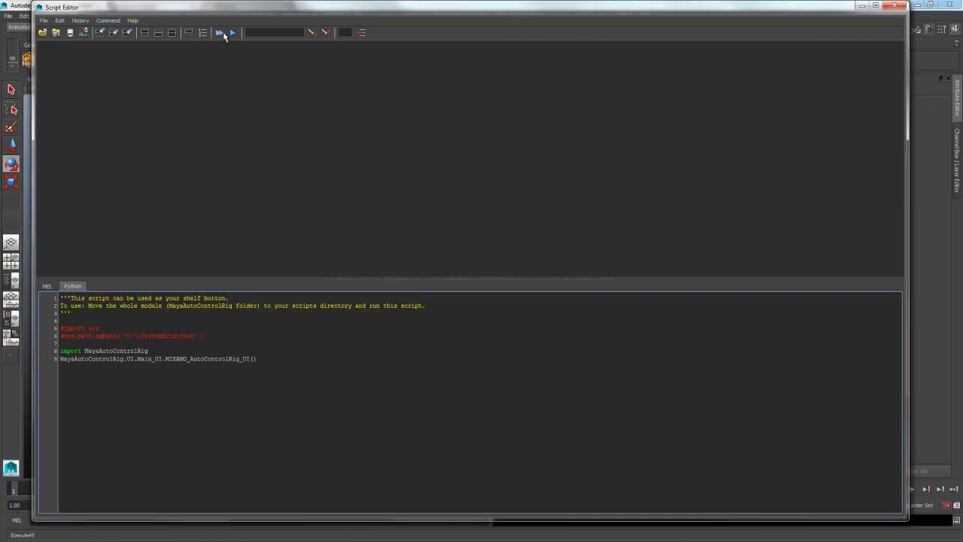
pyautogui.click(233, 34)
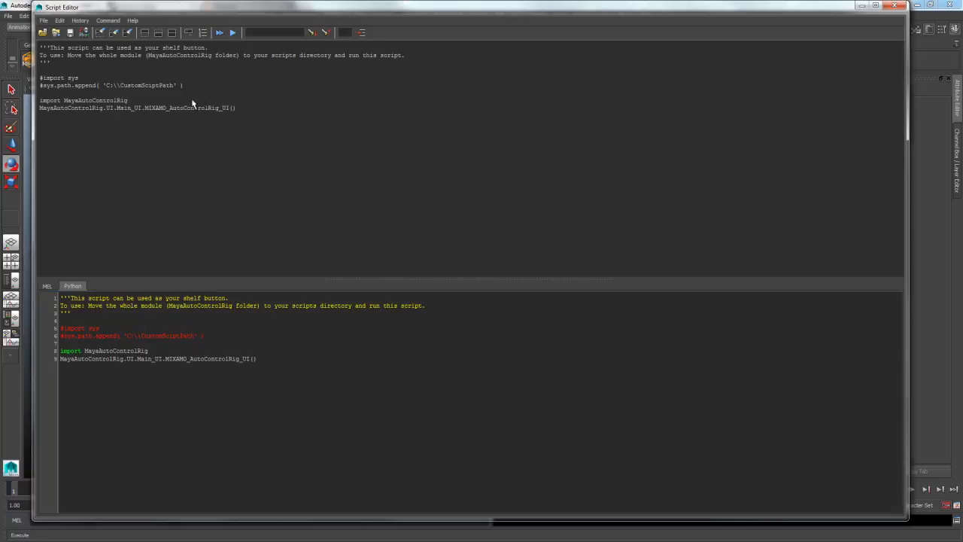
pyautogui.click(861, 5)
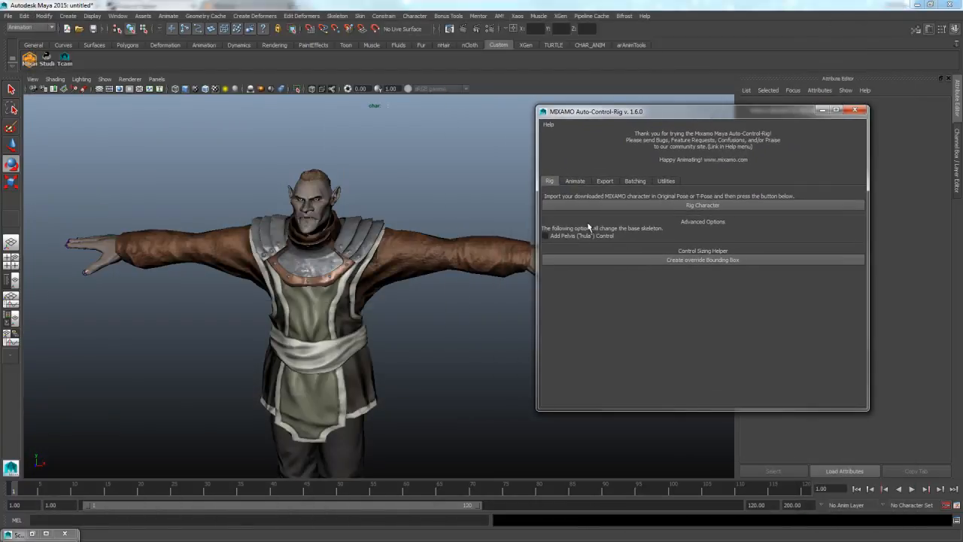
# Step: Rig the character with the Mixamo Auto-Control-Rig, with the Add Pelvis ("hula") Control option enabled
pyautogui.keyDown('alt'); pyautogui.moveTo(475, 311); pyautogui.dragTo(459, 291, button='middle'); pyautogui.keyUp('alt')
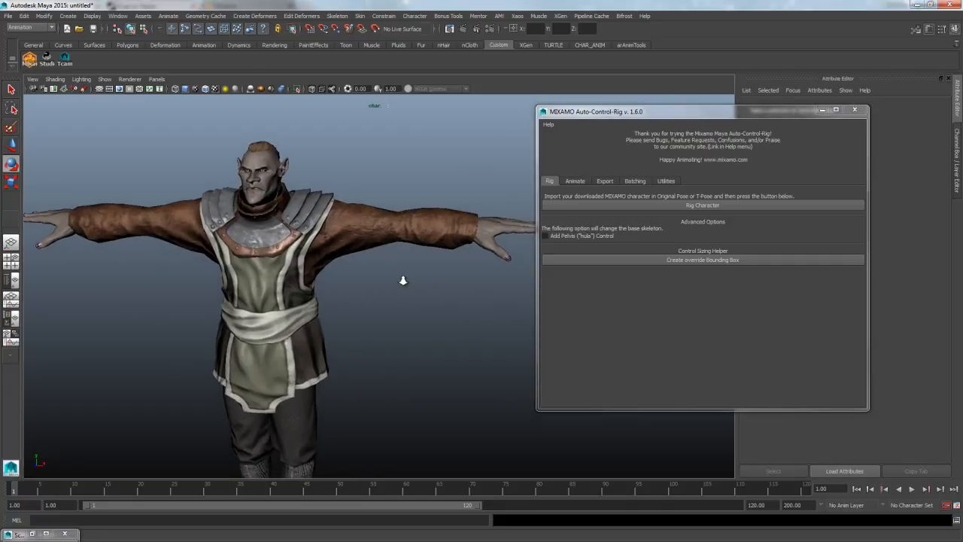
pyautogui.click(553, 237)
pyautogui.keyDown('alt'); pyautogui.moveTo(477, 278); pyautogui.dragTo(475, 288, button='right'); pyautogui.keyUp('alt')
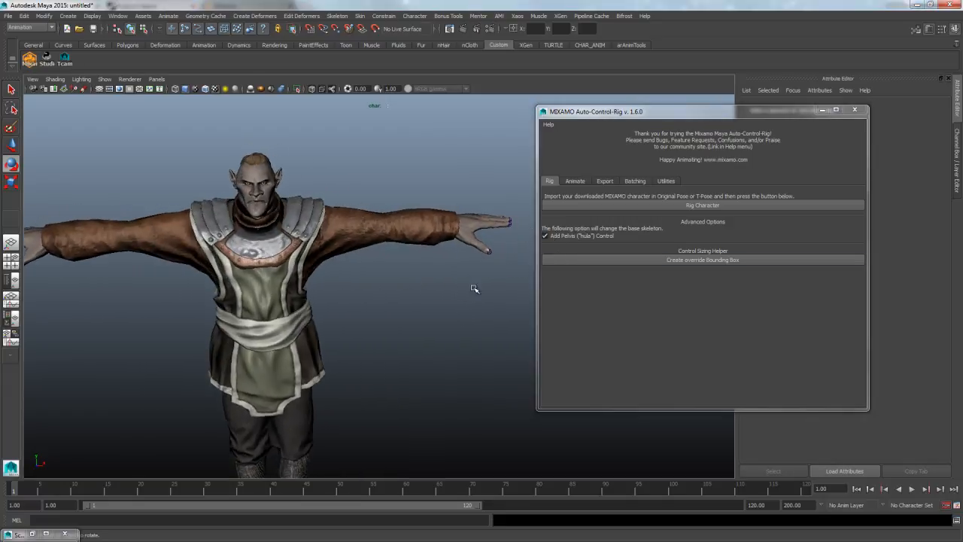
pyautogui.click(706, 207)
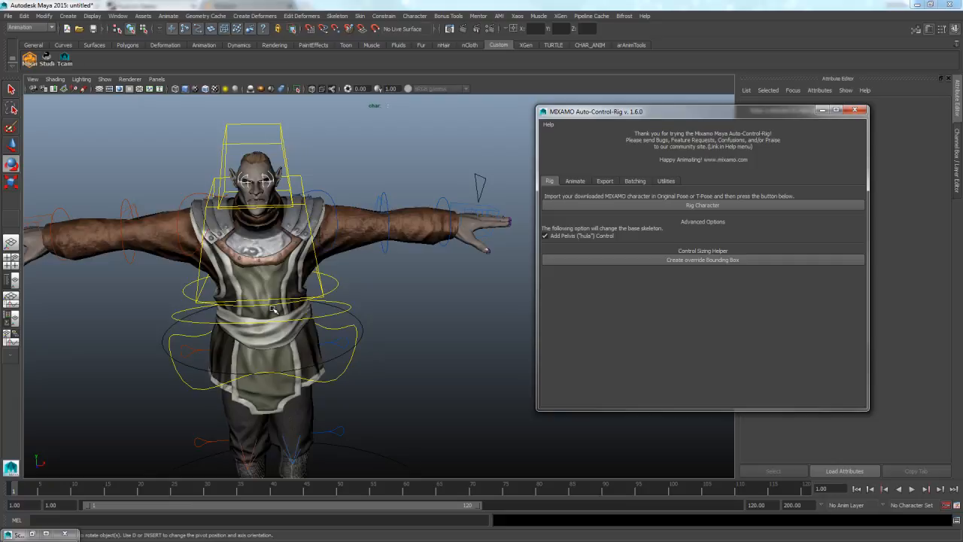
# Step: Examine the full-body control rig, try selecting the small controls between the character's feet, and undo the latest changes
pyautogui.keyDown('alt'); pyautogui.moveTo(447, 358); pyautogui.dragTo(439, 359); pyautogui.keyUp('alt')
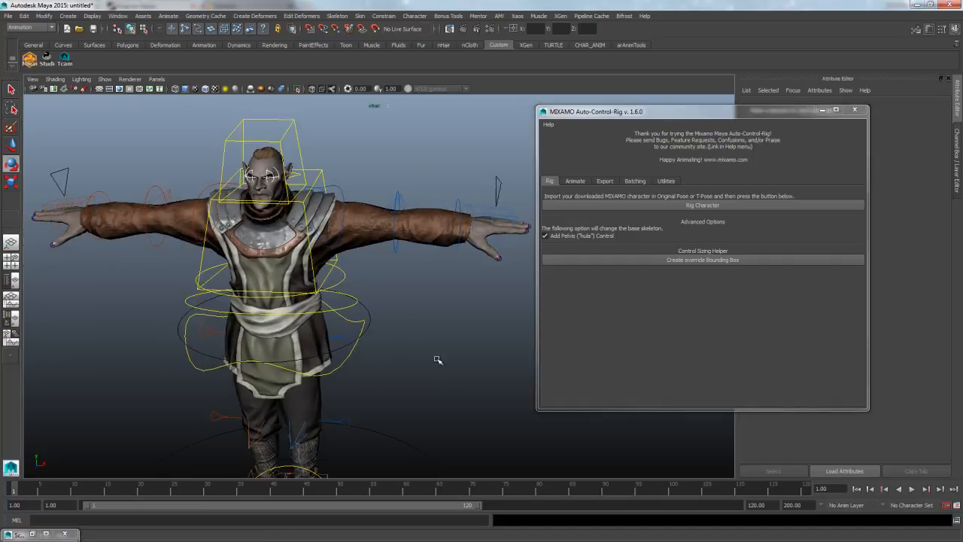
pyautogui.keyDown('alt'); pyautogui.moveTo(439, 359); pyautogui.dragTo(359, 368, button='right'); pyautogui.keyUp('alt')
pyautogui.keyDown('alt'); pyautogui.moveTo(359, 368); pyautogui.dragTo(414, 295, button='middle'); pyautogui.keyUp('alt')
pyautogui.keyDown('alt'); pyautogui.moveTo(414, 295); pyautogui.dragTo(389, 422, button='right'); pyautogui.keyUp('alt')
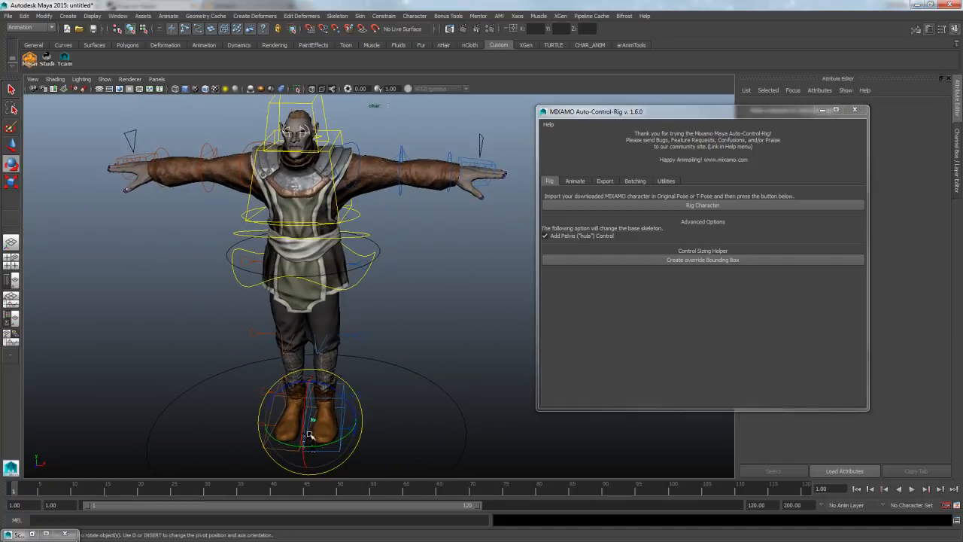
pyautogui.click(399, 423)
pyautogui.click(323, 426)
pyautogui.click(305, 442)
pyautogui.click(441, 407)
pyautogui.click(325, 419)
pyautogui.click(305, 449)
pyautogui.click(471, 440)
pyautogui.hotkey('ctrl', 'z')
pyautogui.hotkey('ctrl', 'z')
pyautogui.hotkey('ctrl', 'z')
pyautogui.hotkey('ctrl', 'z')
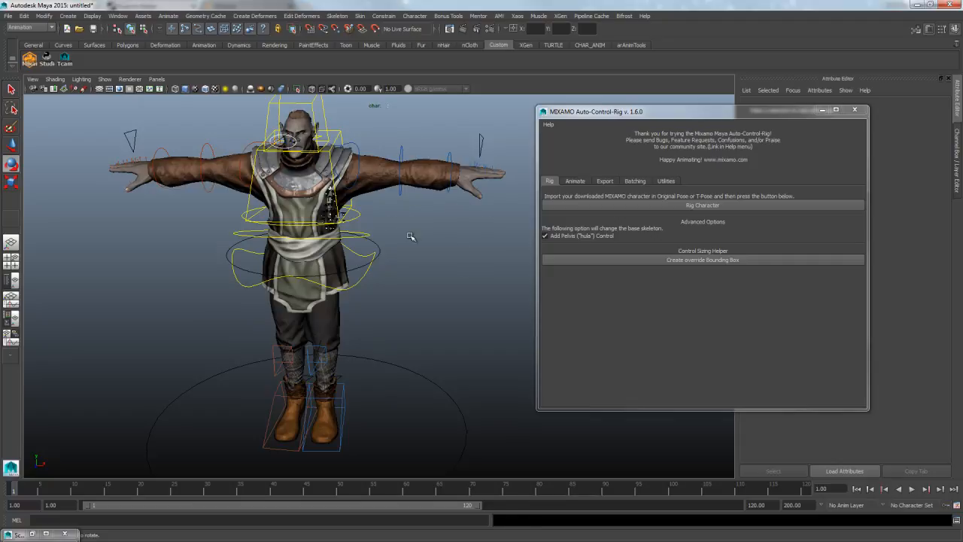
# Step: Minimize the Auto-Control-Rig window and use Facial_CTRLs_Mover to place the facial control panel beside the character's head
pyautogui.press('q')
pyautogui.click(332, 201)
pyautogui.press('f')
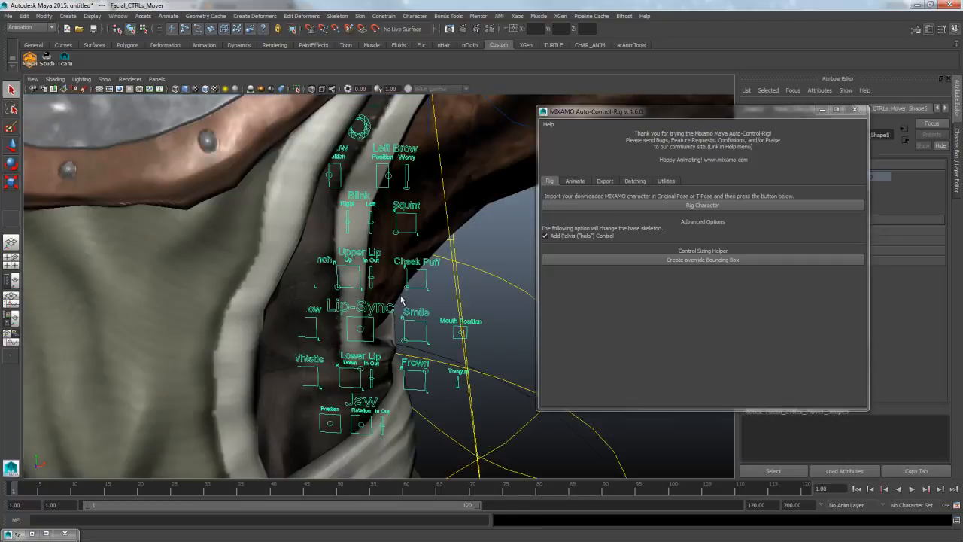
pyautogui.keyDown('alt'); pyautogui.moveTo(506, 238); pyautogui.dragTo(75, 308, button='right'); pyautogui.keyUp('alt')
pyautogui.click(822, 110)
pyautogui.keyDown('alt'); pyautogui.moveTo(572, 279); pyautogui.dragTo(456, 301); pyautogui.keyUp('alt')
pyautogui.press('w')
pyautogui.moveTo(318, 279); pyautogui.dragTo(334, 95)
pyautogui.moveTo(362, 151); pyautogui.dragTo(449, 149)
pyautogui.click(522, 162)
pyautogui.keyDown('alt'); pyautogui.moveTo(423, 214); pyautogui.dragTo(341, 162); pyautogui.keyUp('alt')
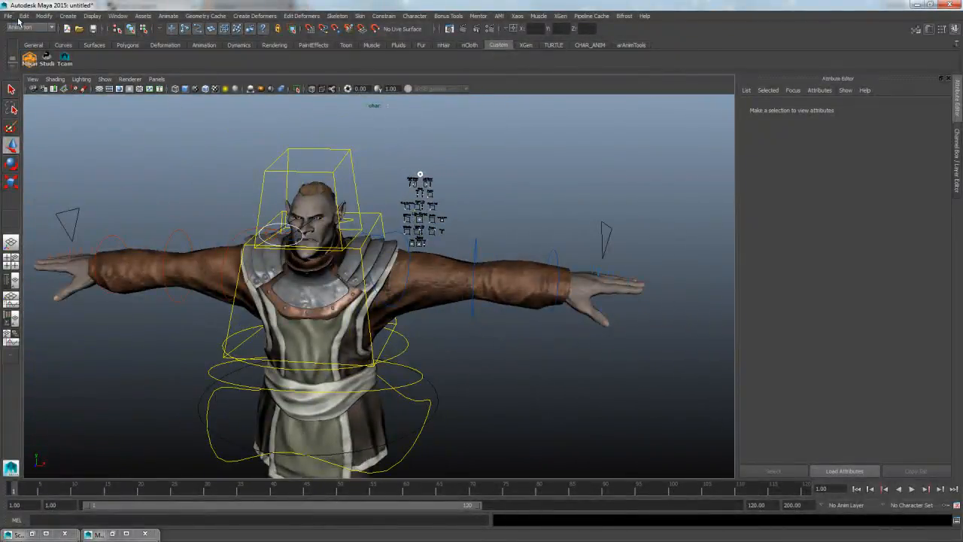
# Step: Save the scene as Troll_v001_Rigged in Maya ASCII format inside the Troll_v001.fbm folder
pyautogui.hotkey('ctrl', 'shift', 's')
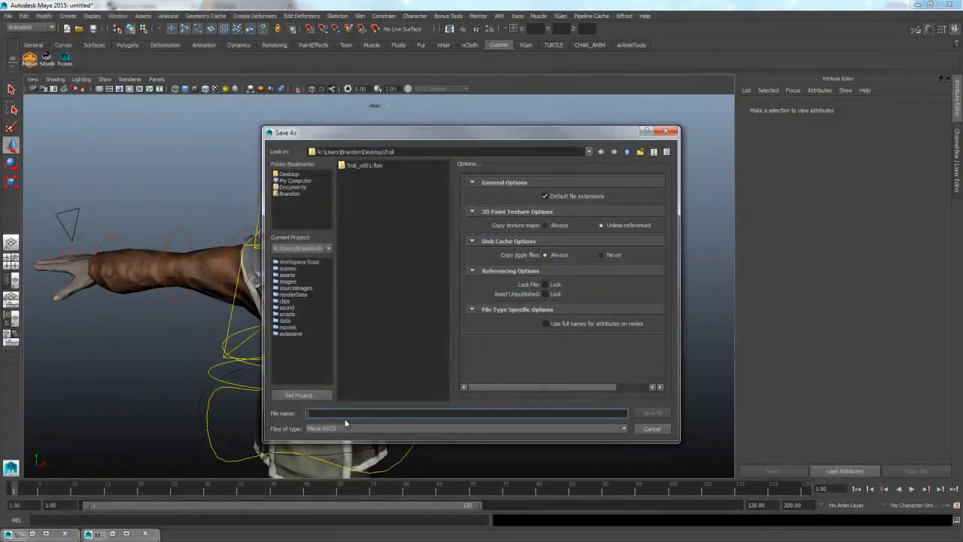
pyautogui.write('Troll')
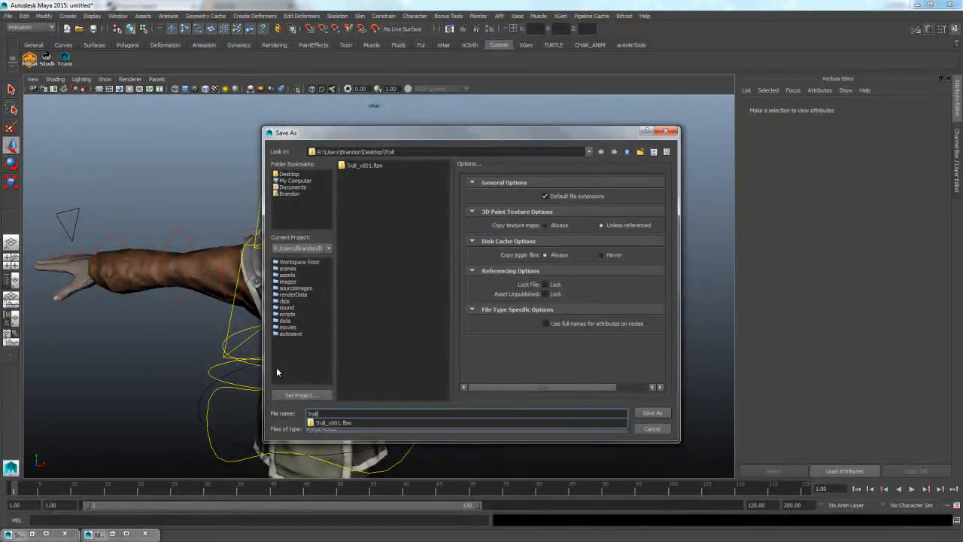
pyautogui.write('_v001_Rigger')
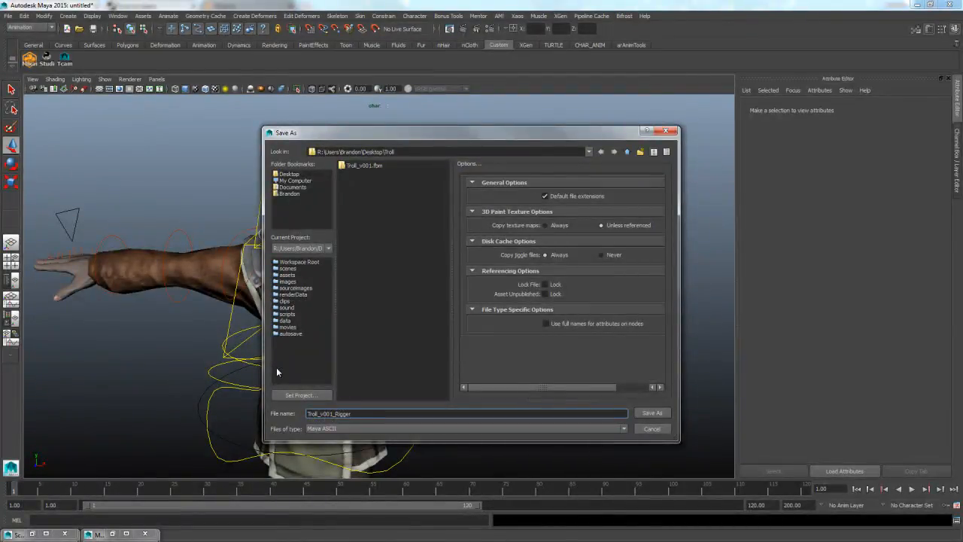
pyautogui.press('BackSpace')
pyautogui.write('d')
pyautogui.click(358, 166)
pyautogui.click(654, 415)
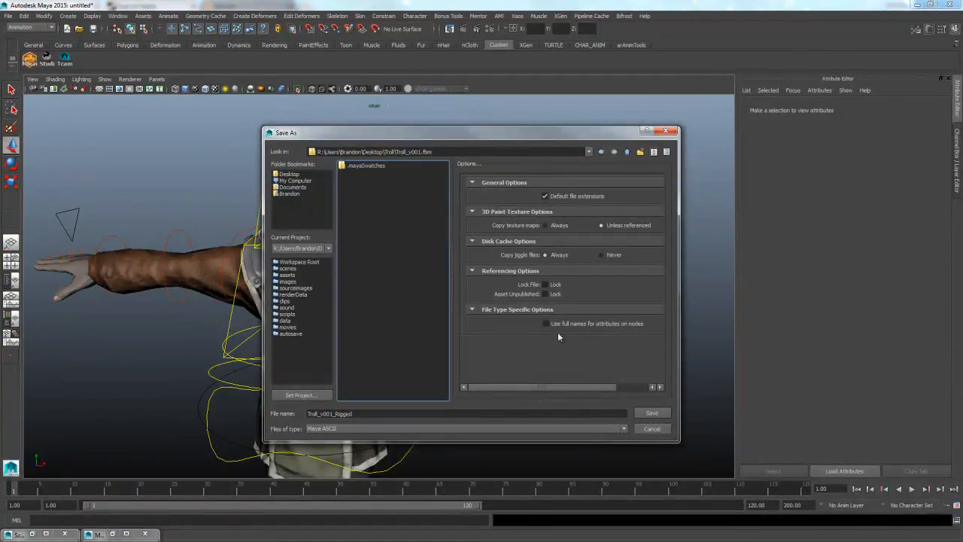
pyautogui.click(659, 416)
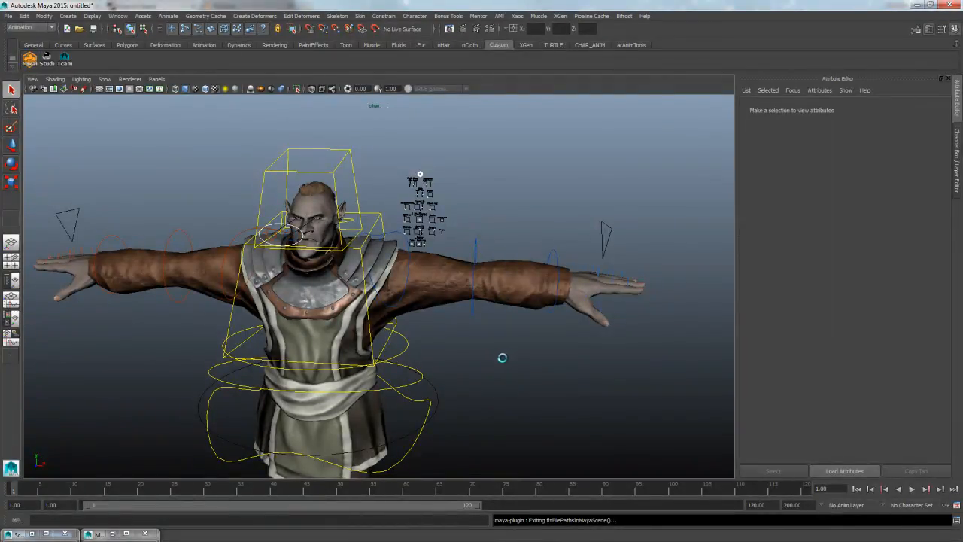
# Step: Select the left foot's IK control and display its channel attributes
pyautogui.press('w')
pyautogui.scroll(-5, 506, 360)
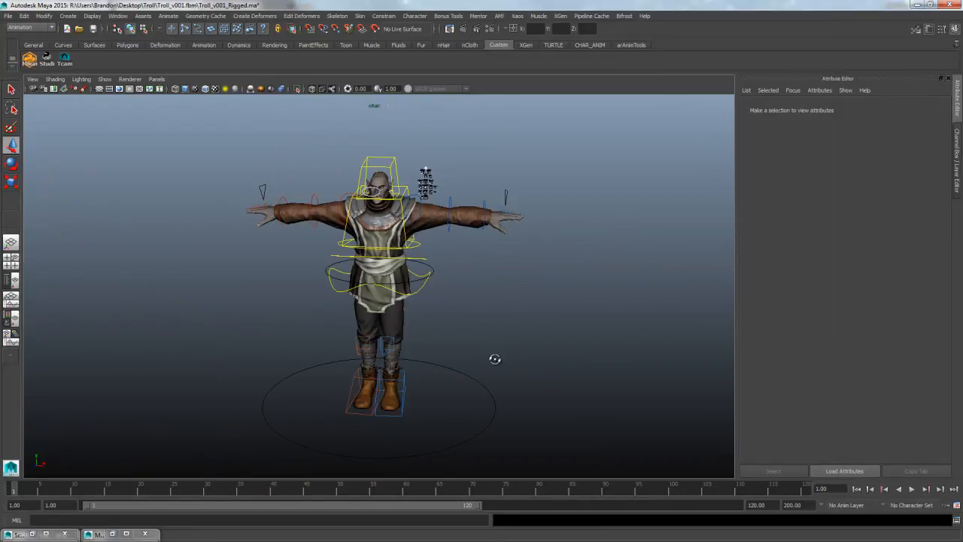
pyautogui.keyDown('alt'); pyautogui.moveTo(492, 359); pyautogui.dragTo(578, 357); pyautogui.keyUp('alt')
pyautogui.click(418, 385)
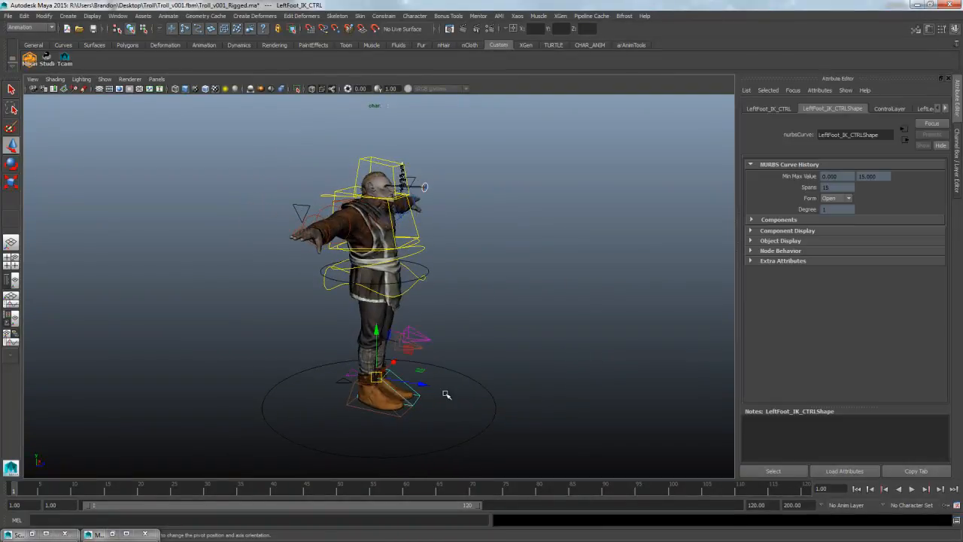
pyautogui.keyDown('alt'); pyautogui.moveTo(445, 394); pyautogui.dragTo(459, 415); pyautogui.keyUp('alt')
pyautogui.hotkey('ctrl', 'a')
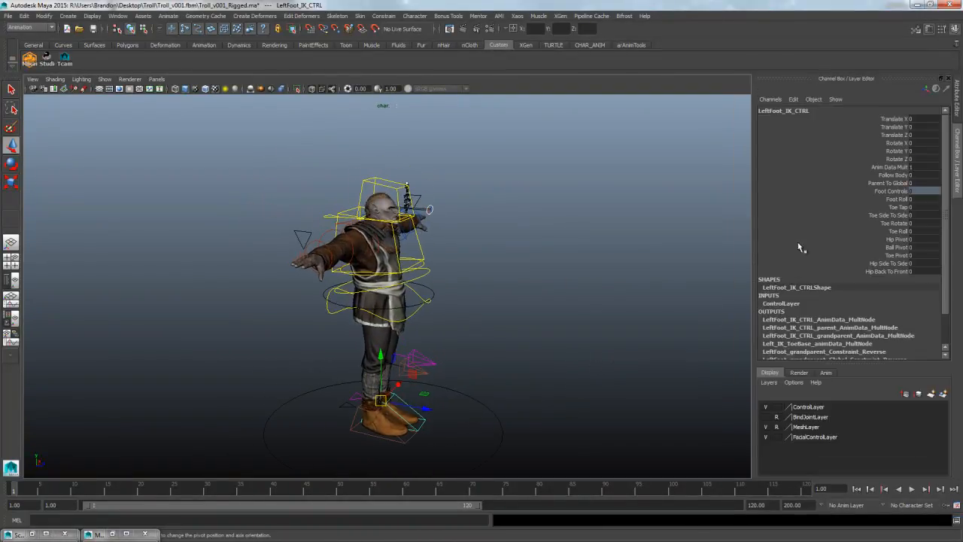
# Step: Try the Foot Roll and Toe Tap attributes of the left foot's IK control, undoing each change
pyautogui.click(898, 199)
pyautogui.keyDown('alt'); pyautogui.moveTo(497, 324); pyautogui.dragTo(519, 329); pyautogui.keyUp('alt')
pyautogui.moveTo(520, 330)
pyautogui.mouseDown(button='middle')
pyautogui.moveTo(555, 320)
pyautogui.moveTo(518, 321)
pyautogui.mouseUp(button='middle')
pyautogui.keyDown('alt'); pyautogui.moveTo(539, 332); pyautogui.dragTo(548, 342); pyautogui.keyUp('alt')
pyautogui.hotkey('ctrl', 'z')
pyautogui.click(896, 208)
pyautogui.moveTo(721, 279); pyautogui.dragTo(677, 289, button='middle')
pyautogui.hotkey('ctrl', 'z')
# Step: Try lifting the left foot with its IK control and undo the move
pyautogui.press('f')
pyautogui.keyDown('alt'); pyautogui.moveTo(492, 384); pyautogui.dragTo(570, 385); pyautogui.keyUp('alt')
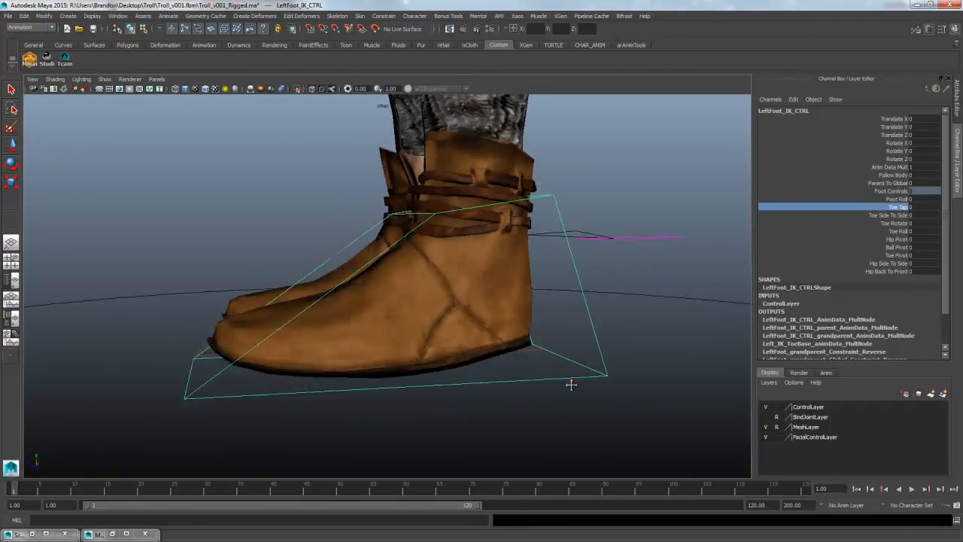
pyautogui.keyDown('alt'); pyautogui.moveTo(570, 385); pyautogui.dragTo(450, 359, button='right'); pyautogui.keyUp('alt')
pyautogui.keyDown('alt'); pyautogui.moveTo(449, 359); pyautogui.dragTo(524, 350); pyautogui.keyUp('alt')
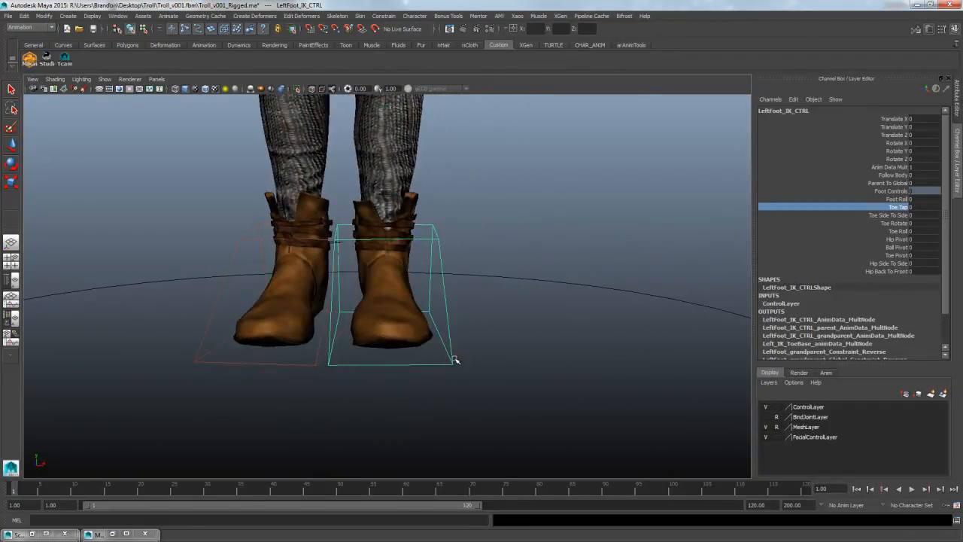
pyautogui.keyDown('alt'); pyautogui.moveTo(455, 360); pyautogui.dragTo(497, 377); pyautogui.keyUp('alt')
pyautogui.press('w')
pyautogui.moveTo(366, 240); pyautogui.dragTo(380, 197)
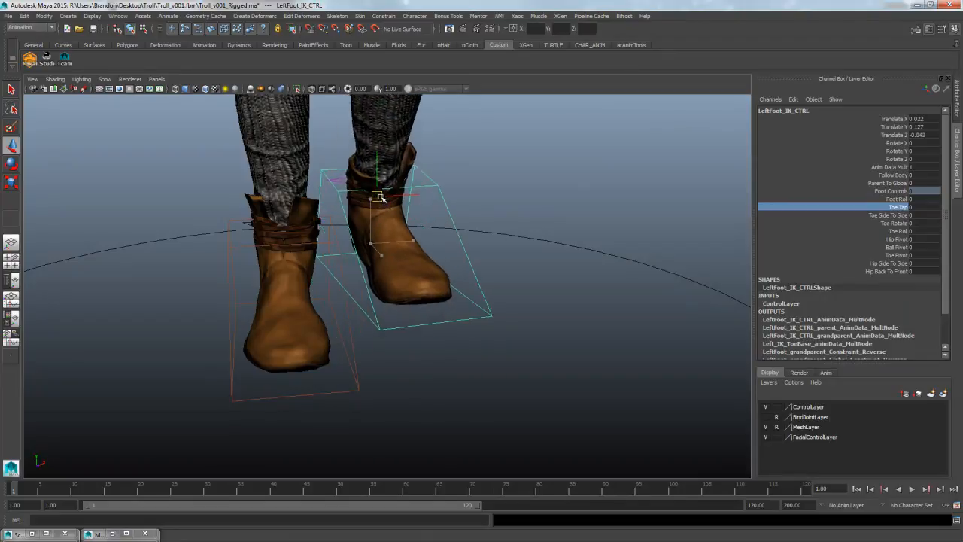
pyautogui.hotkey('ctrl', 'z')
pyautogui.keyDown('alt'); pyautogui.moveTo(542, 302); pyautogui.dragTo(402, 370, button='right'); pyautogui.keyUp('alt')
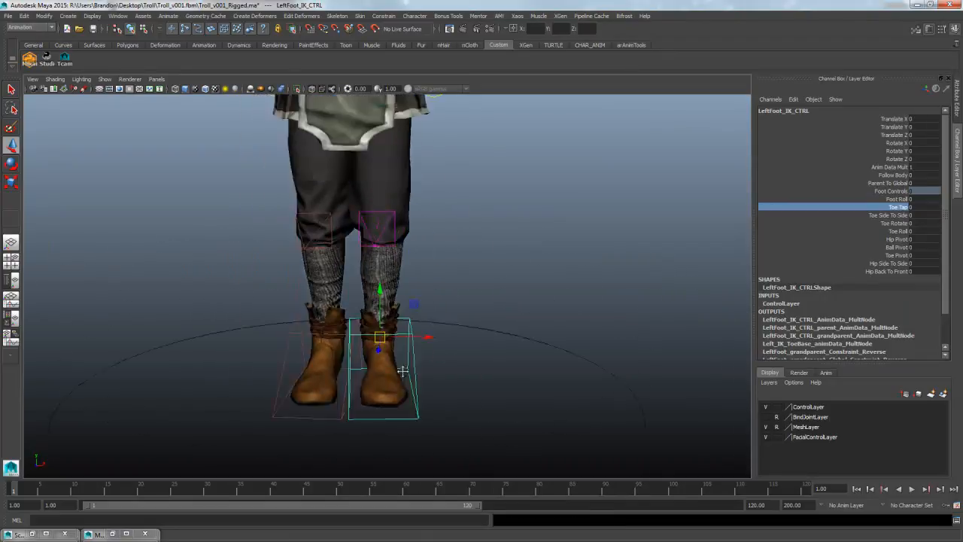
pyautogui.keyDown('alt'); pyautogui.moveTo(403, 371); pyautogui.dragTo(376, 357); pyautogui.keyUp('alt')
pyautogui.hotkey('ctrl', 'z')
# Step: Select the LeftHand_Options control to examine its FK IK and finger curl attributes
pyautogui.keyDown('alt'); pyautogui.moveTo(507, 316); pyautogui.dragTo(496, 428, button='middle'); pyautogui.keyUp('alt')
pyautogui.keyDown('alt'); pyautogui.moveTo(496, 428); pyautogui.dragTo(420, 361, button='right'); pyautogui.keyUp('alt')
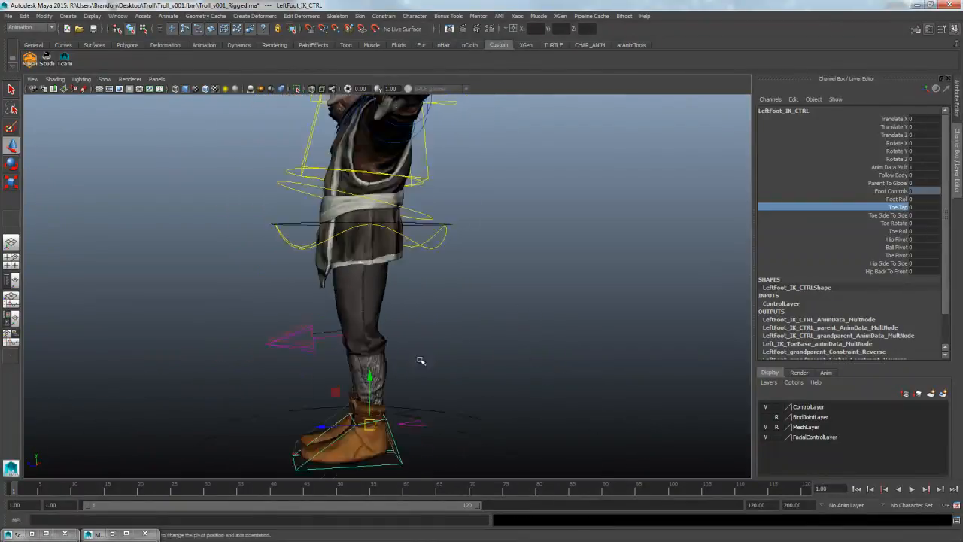
pyautogui.keyDown('alt'); pyautogui.moveTo(420, 361); pyautogui.dragTo(572, 362); pyautogui.keyUp('alt')
pyautogui.keyDown('alt'); pyautogui.moveTo(572, 361); pyautogui.dragTo(502, 395, button='middle'); pyautogui.keyUp('alt')
pyautogui.click(512, 218)
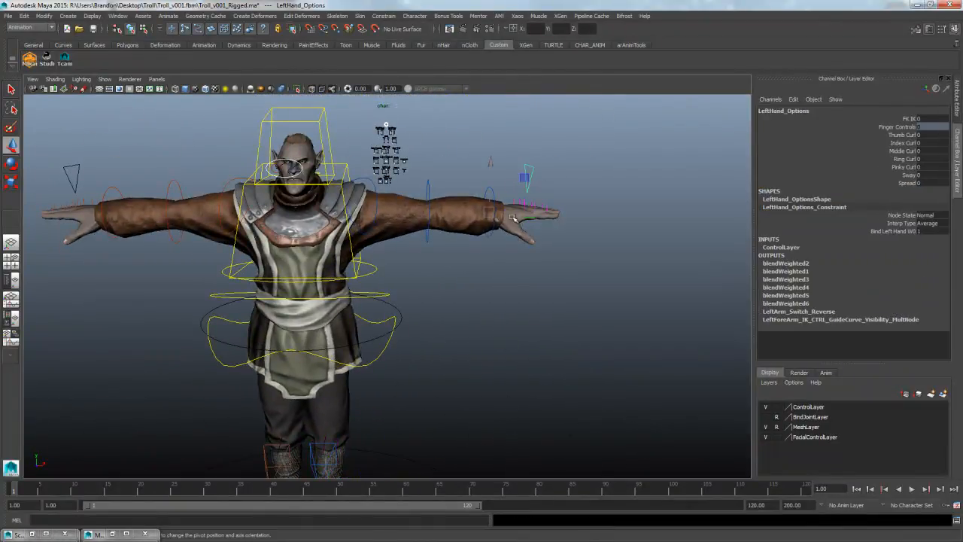
# Step: Try rotating the left elbow's FK control and LeftShoulder_CTRL, and undo the rotations
pyautogui.keyDown('alt'); pyautogui.moveTo(513, 217); pyautogui.dragTo(512, 272, button='middle'); pyautogui.keyUp('alt')
pyautogui.click(430, 244)
pyautogui.press('e')
pyautogui.keyDown('alt'); pyautogui.moveTo(443, 252); pyautogui.dragTo(357, 283); pyautogui.keyUp('alt')
pyautogui.hotkey('ctrl', 'z')
pyautogui.click(589, 213)
pyautogui.click(361, 255)
pyautogui.hotkey('ctrl', 'z')
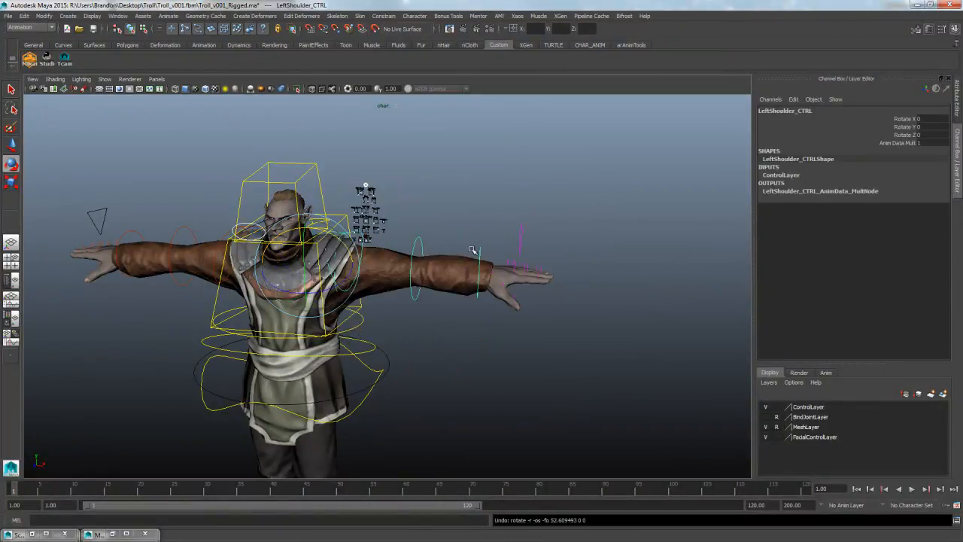
# Step: Lower both arms to the character's sides by rotating the upper-arm FK controls, the left one to about 73 in Rotate X
pyautogui.click(472, 215)
pyautogui.click(339, 240)
pyautogui.moveTo(376, 239); pyautogui.dragTo(514, 257)
pyautogui.click(514, 257)
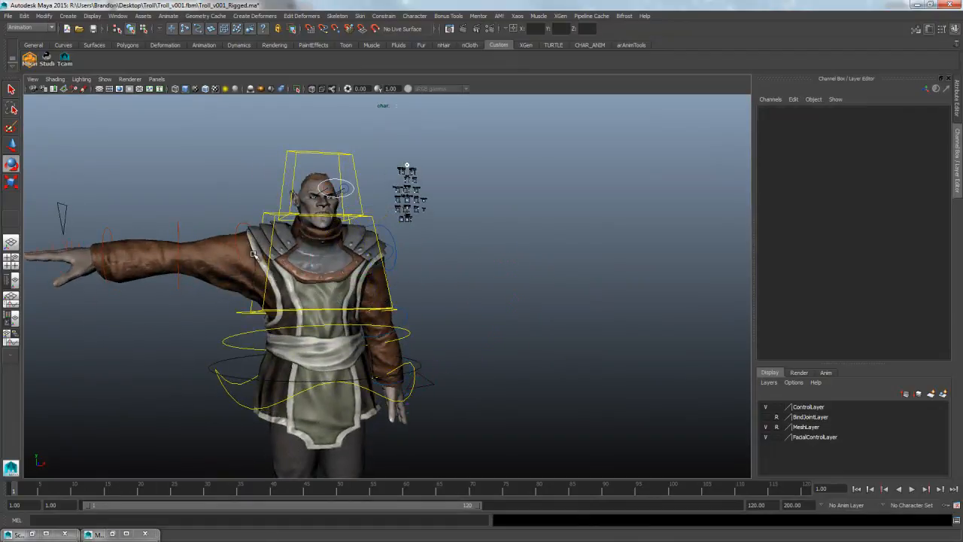
pyautogui.keyDown('alt'); pyautogui.moveTo(264, 276); pyautogui.dragTo(284, 304); pyautogui.keyUp('alt')
pyautogui.click(250, 268)
pyautogui.click(194, 295)
# Step: Adjust LeftArm_FK_CTRL to about 71 in Rotate X and about -24 in Rotate Y
pyautogui.keyDown('alt'); pyautogui.moveTo(436, 277); pyautogui.dragTo(365, 260); pyautogui.keyUp('alt')
pyautogui.click(369, 261)
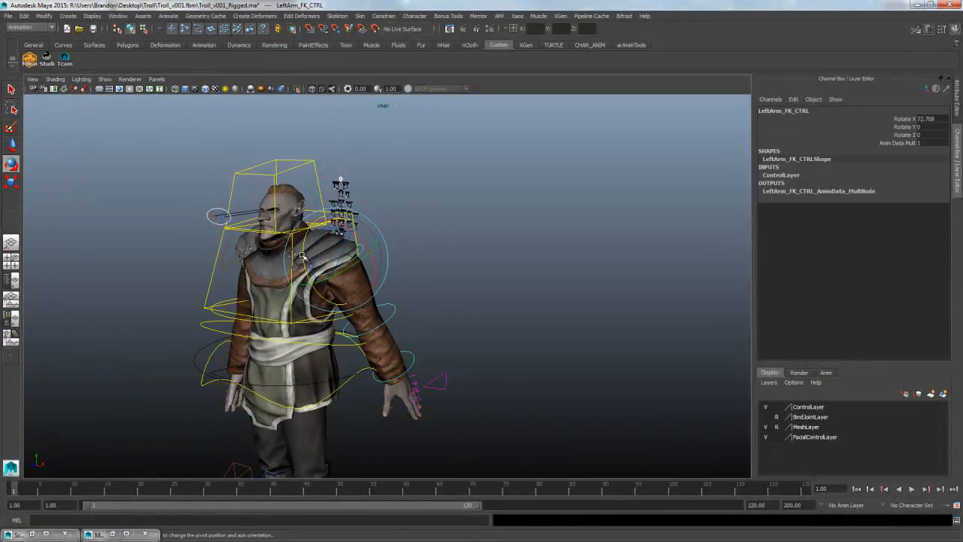
pyautogui.moveTo(303, 256); pyautogui.dragTo(307, 233)
pyautogui.click(438, 277)
# Step: Move the facial control panel along X closer to the character's head with Facial_CTRLs_Mover
pyautogui.keyDown('alt'); pyautogui.moveTo(438, 277); pyautogui.dragTo(518, 260); pyautogui.keyUp('alt')
pyautogui.keyDown('alt'); pyautogui.moveTo(475, 284); pyautogui.dragTo(420, 345, button='middle'); pyautogui.keyUp('alt')
pyautogui.keyDown('alt'); pyautogui.moveTo(474, 332); pyautogui.dragTo(658, 332, button='right'); pyautogui.keyUp('alt')
pyautogui.keyDown('alt'); pyautogui.moveTo(356, 280); pyautogui.dragTo(475, 283, button='middle'); pyautogui.keyUp('alt')
pyautogui.keyDown('alt'); pyautogui.moveTo(476, 283); pyautogui.dragTo(418, 240); pyautogui.keyUp('alt')
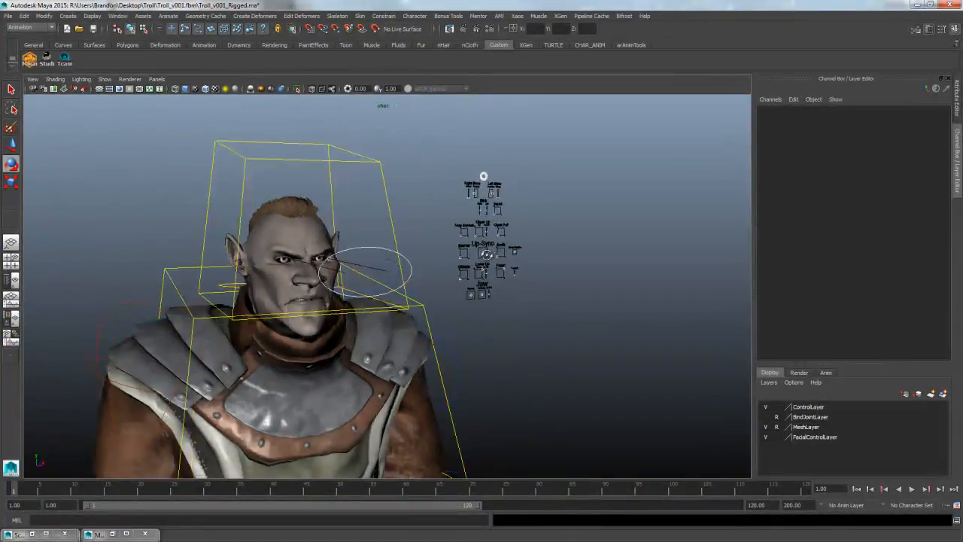
pyautogui.click(410, 244)
pyautogui.keyDown('alt'); pyautogui.moveTo(412, 244); pyautogui.dragTo(489, 285, button='middle'); pyautogui.keyUp('alt')
pyautogui.press('w')
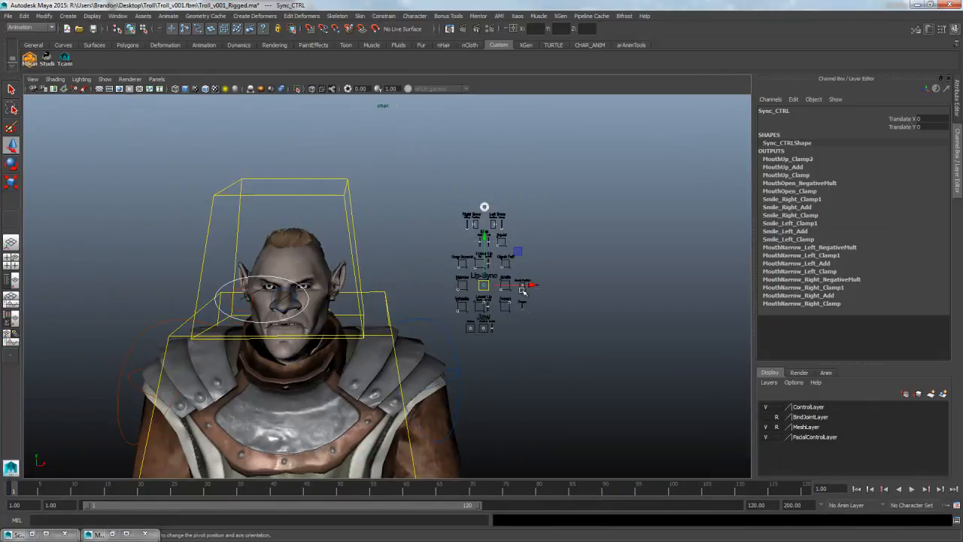
pyautogui.keyDown('alt'); pyautogui.moveTo(523, 290); pyautogui.dragTo(652, 300, button='right'); pyautogui.keyUp('alt')
pyautogui.keyDown('alt'); pyautogui.moveTo(606, 308); pyautogui.dragTo(555, 288, button='middle'); pyautogui.keyUp('alt')
pyautogui.click(499, 137)
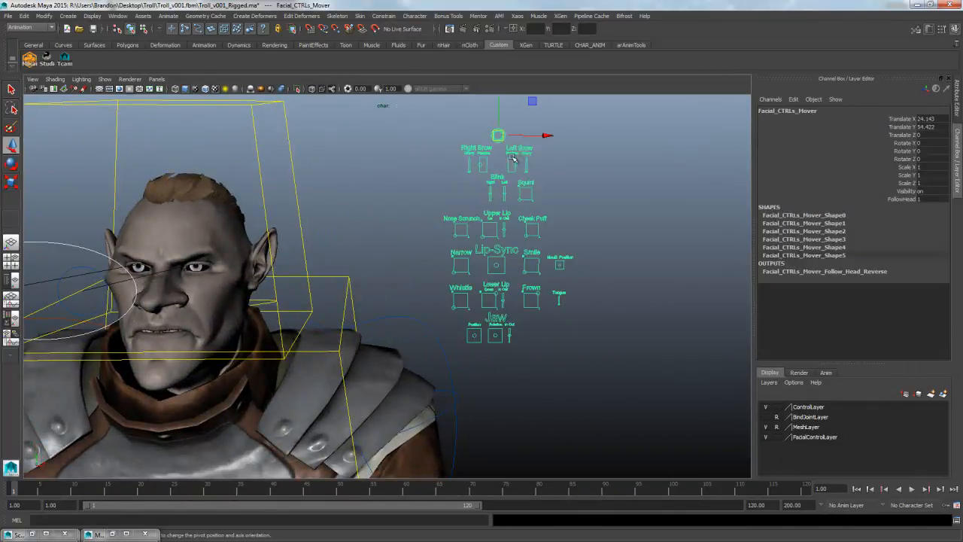
pyautogui.moveTo(548, 135); pyautogui.dragTo(475, 136)
pyautogui.click(497, 209)
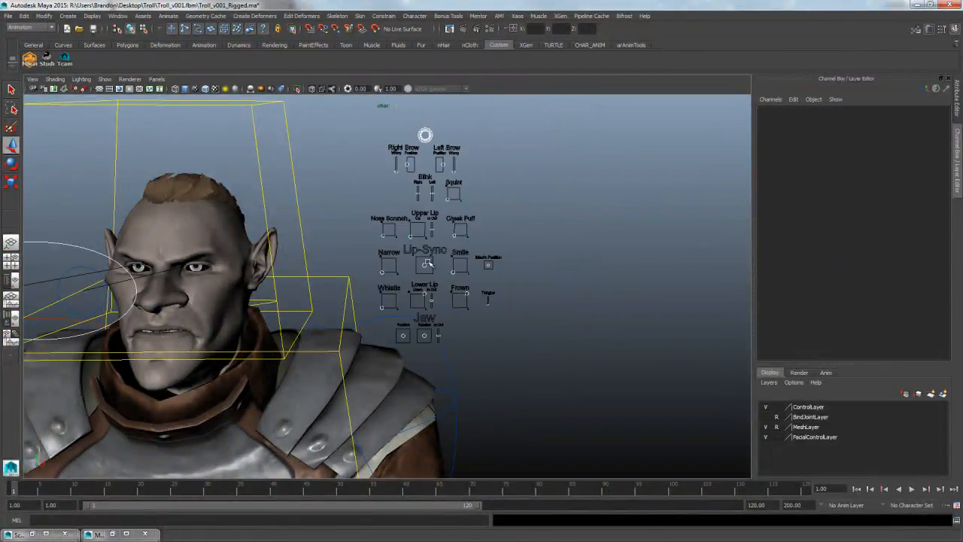
# Step: Try the Lip-Sync control on the character's mouth and undo the move
pyautogui.click(426, 264)
pyautogui.keyDown('alt'); pyautogui.moveTo(428, 263); pyautogui.dragTo(491, 239, button='middle'); pyautogui.keyUp('alt')
pyautogui.moveTo(487, 241); pyautogui.dragTo(533, 236)
pyautogui.hotkey('ctrl', 'z')
# Step: Try the Smile and Narrow mouth controls, undoing each change
pyautogui.click(576, 249)
pyautogui.click(516, 249)
pyautogui.hotkey('ctrl', 'z')
pyautogui.click(444, 247)
pyautogui.moveTo(445, 247); pyautogui.dragTo(459, 236)
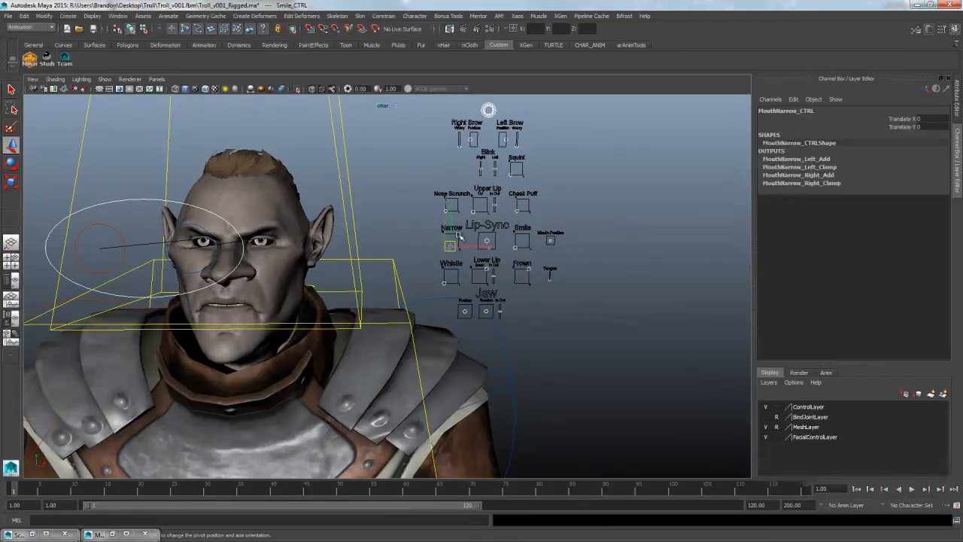
pyautogui.hotkey('ctrl', 'z')
# Step: Try the Upper Lip and Blink facial controls, undoing each change
pyautogui.click(473, 210)
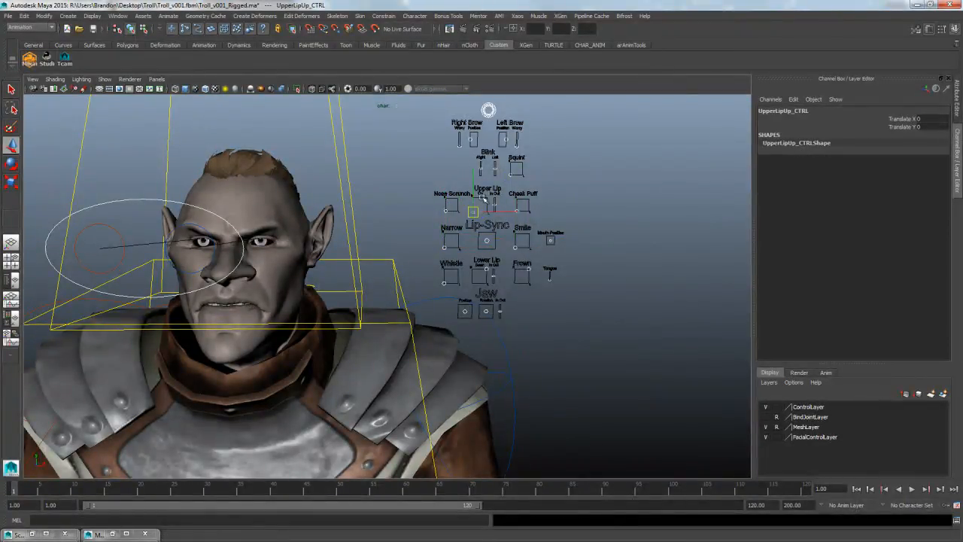
pyautogui.moveTo(484, 198); pyautogui.dragTo(484, 201)
pyautogui.hotkey('ctrl', 'z')
pyautogui.moveTo(475, 164); pyautogui.dragTo(497, 176)
pyautogui.hotkey('ctrl', 'z')
# Step: Select the Squint control, try the Right Brow position control, and undo the brow change
pyautogui.click(512, 174)
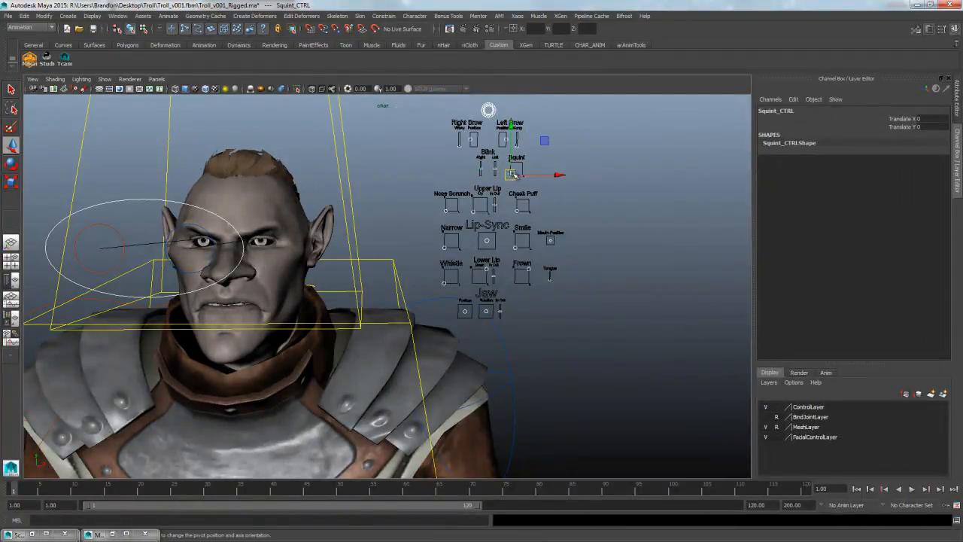
pyautogui.click(468, 140)
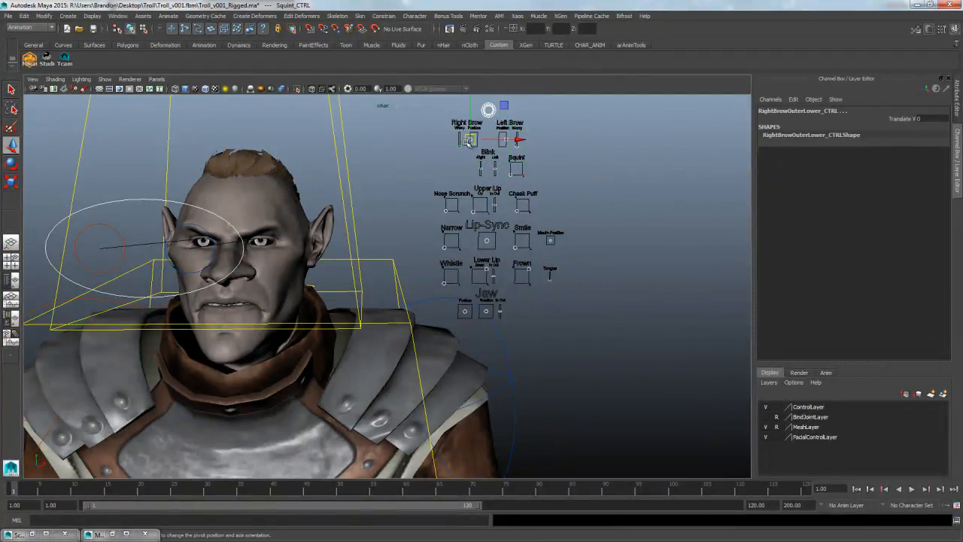
pyautogui.moveTo(470, 139); pyautogui.dragTo(470, 145)
pyautogui.hotkey('ctrl', 'z')
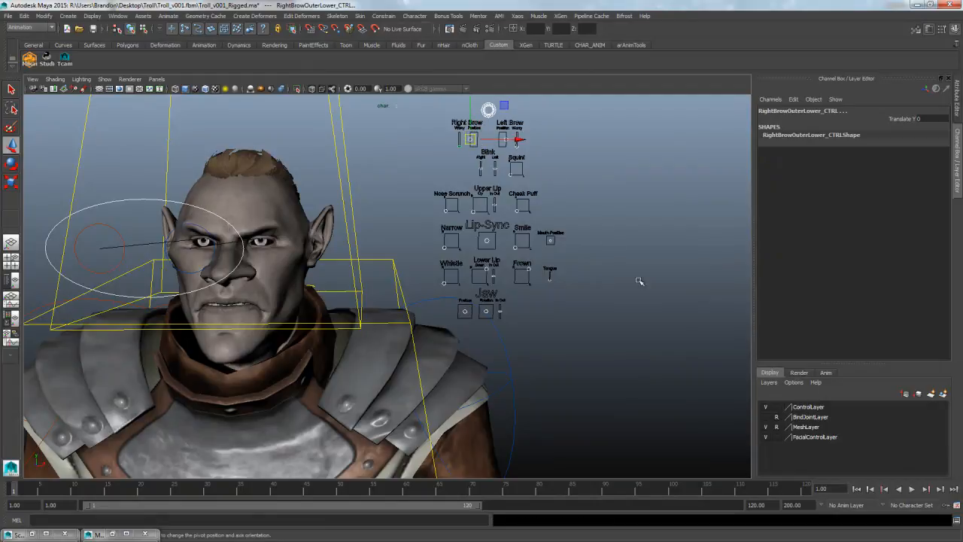
# Step: Reset LeftArm_FK_CTRL by setting Rotate X, Y and Z to 0
pyautogui.click(639, 280)
pyautogui.keyDown('alt'); pyautogui.moveTo(639, 281); pyautogui.dragTo(269, 320, button='right'); pyautogui.keyUp('alt')
pyautogui.keyDown('alt'); pyautogui.moveTo(339, 149); pyautogui.dragTo(447, 312); pyautogui.keyUp('alt')
pyautogui.click(381, 192)
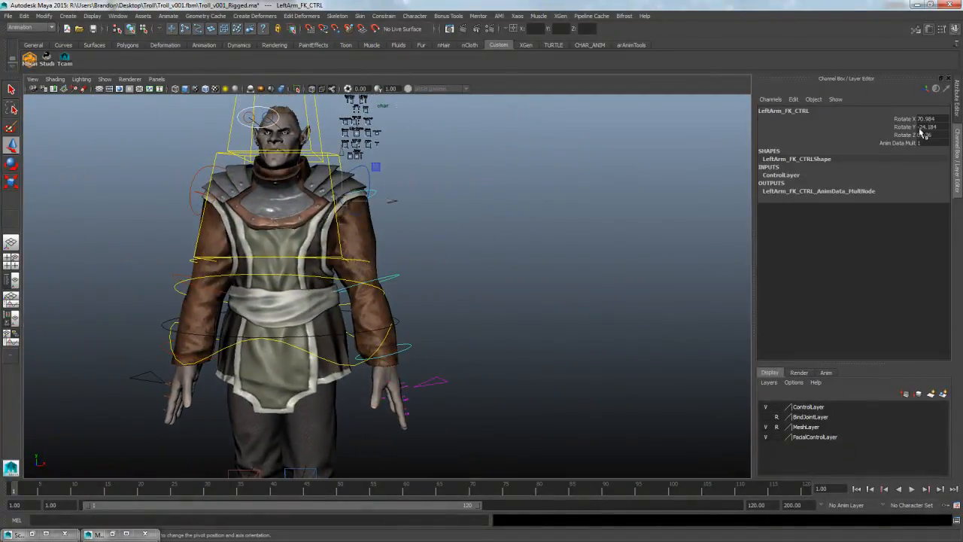
pyautogui.moveTo(928, 119); pyautogui.dragTo(932, 136)
pyautogui.write('0')
pyautogui.press('Return')
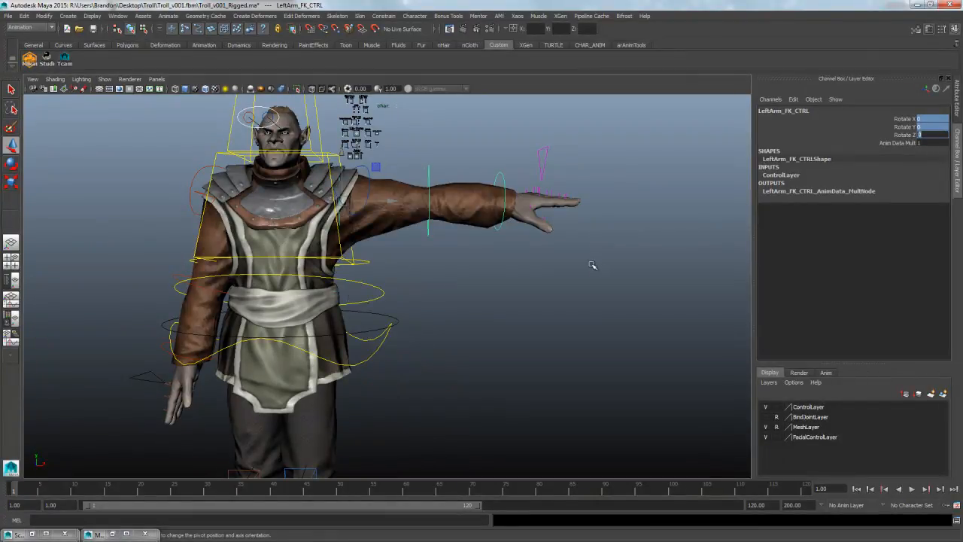
# Step: Switch the left arm from FK to IK using the FK IK attribute of LeftHand_Options
pyautogui.keyDown('alt'); pyautogui.moveTo(593, 265); pyautogui.dragTo(540, 220); pyautogui.keyUp('alt')
pyautogui.click(521, 219)
pyautogui.moveTo(570, 158); pyautogui.dragTo(550, 216)
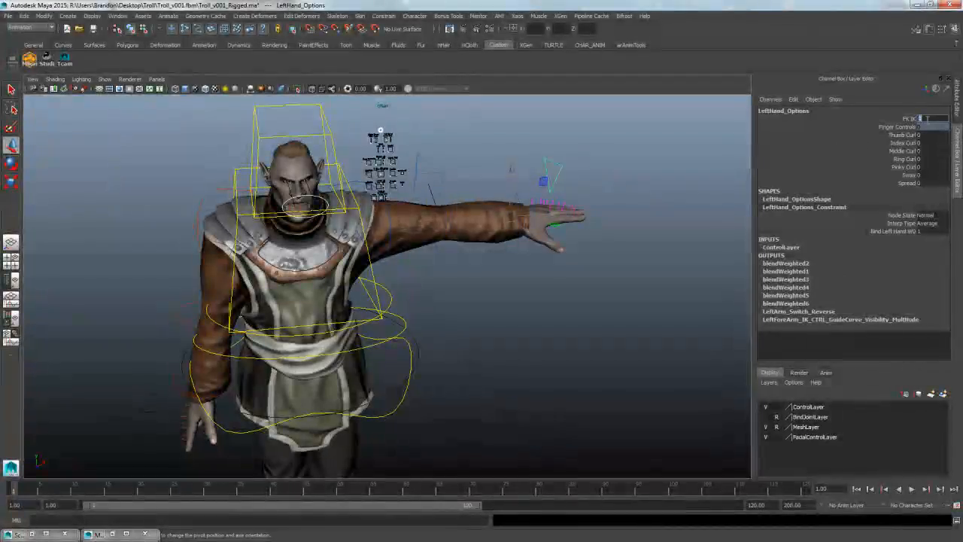
pyautogui.click(672, 215)
# Step: Pose the left hand with LeftHand_IK_CTRL at about -17.9, -27.7, 40.4 translation and 161, -57, -74 rotation, bending the elbow
pyautogui.keyDown('alt'); pyautogui.moveTo(640, 227); pyautogui.dragTo(431, 290); pyautogui.keyUp('alt')
pyautogui.click(530, 202)
pyautogui.press('e')
pyautogui.keyDown('alt'); pyautogui.moveTo(499, 273); pyautogui.dragTo(525, 254); pyautogui.keyUp('alt')
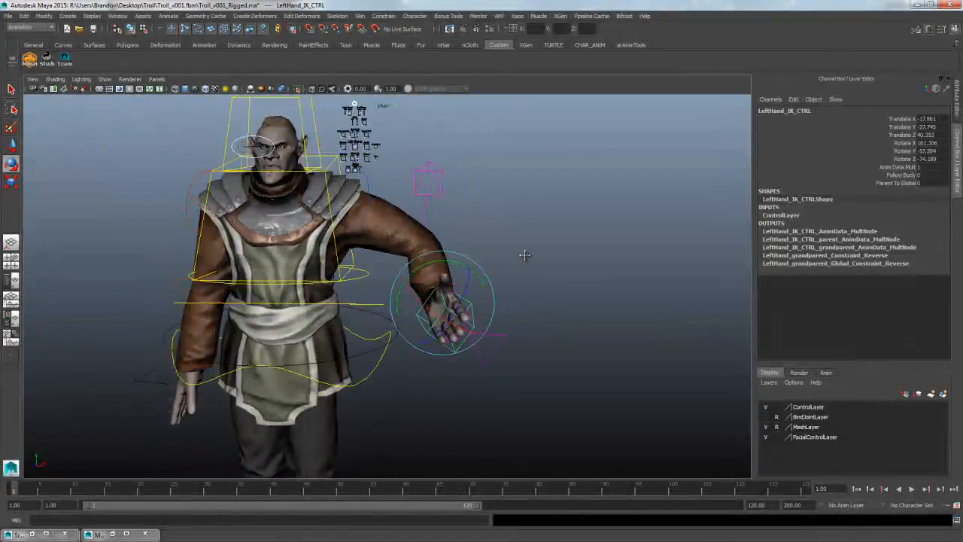
# Step: Switch the left leg to FK by setting the FK IK attribute of LeftFoot_Options to 0
pyautogui.keyDown('alt'); pyautogui.moveTo(525, 254); pyautogui.dragTo(543, 122, button='middle'); pyautogui.keyUp('alt')
pyautogui.keyDown('alt'); pyautogui.moveTo(559, 271); pyautogui.dragTo(452, 279, button='right'); pyautogui.keyUp('alt')
pyautogui.keyDown('alt'); pyautogui.moveTo(421, 286); pyautogui.dragTo(395, 338); pyautogui.keyUp('alt')
pyautogui.click(344, 374)
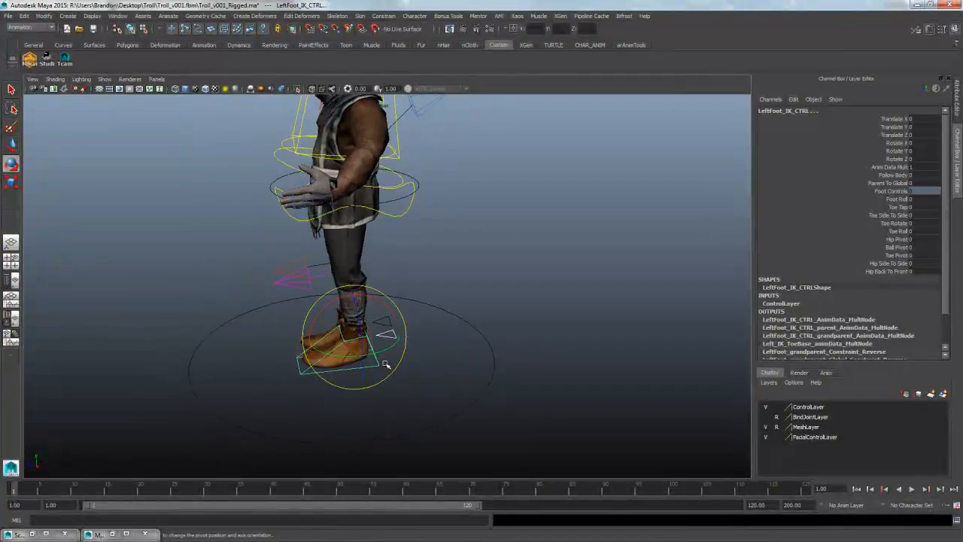
pyautogui.press('q')
pyautogui.click(381, 344)
pyautogui.click(386, 337)
pyautogui.press('e')
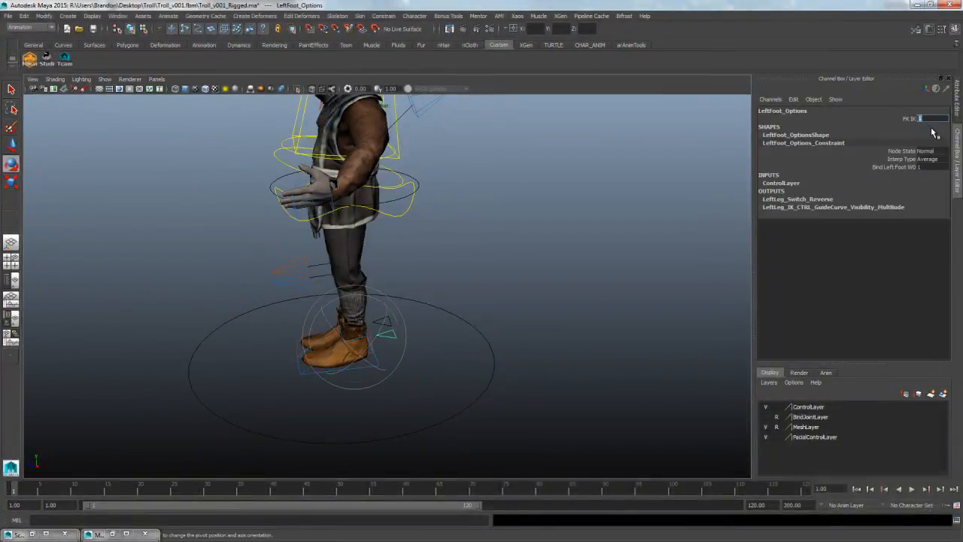
pyautogui.write('0')
pyautogui.press('Return')
# Step: Try rotating the left lower leg with LeftLeg_FK_CTRL, and undo the changes back to the leg's IK setup
pyautogui.keyDown('alt'); pyautogui.moveTo(552, 284); pyautogui.dragTo(522, 279); pyautogui.keyUp('alt')
pyautogui.keyDown('alt'); pyautogui.moveTo(522, 279); pyautogui.dragTo(495, 275, button='middle'); pyautogui.keyUp('alt')
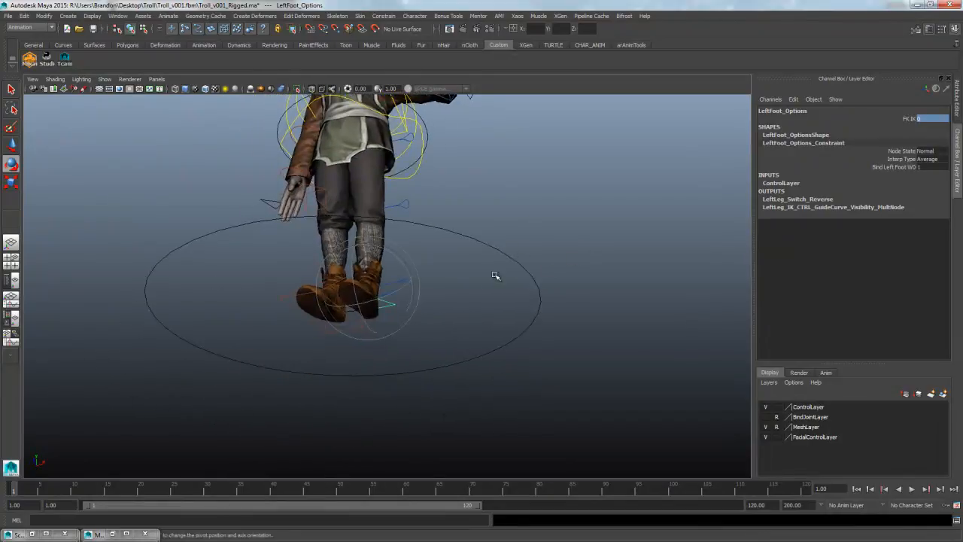
pyautogui.keyDown('alt'); pyautogui.moveTo(495, 275); pyautogui.dragTo(563, 286); pyautogui.keyUp('alt')
pyautogui.click(422, 232)
pyautogui.moveTo(381, 208)
pyautogui.mouseDown()
pyautogui.moveTo(372, 241)
pyautogui.moveTo(375, 193)
pyautogui.mouseUp()
pyautogui.hotkey('ctrl', 'z')
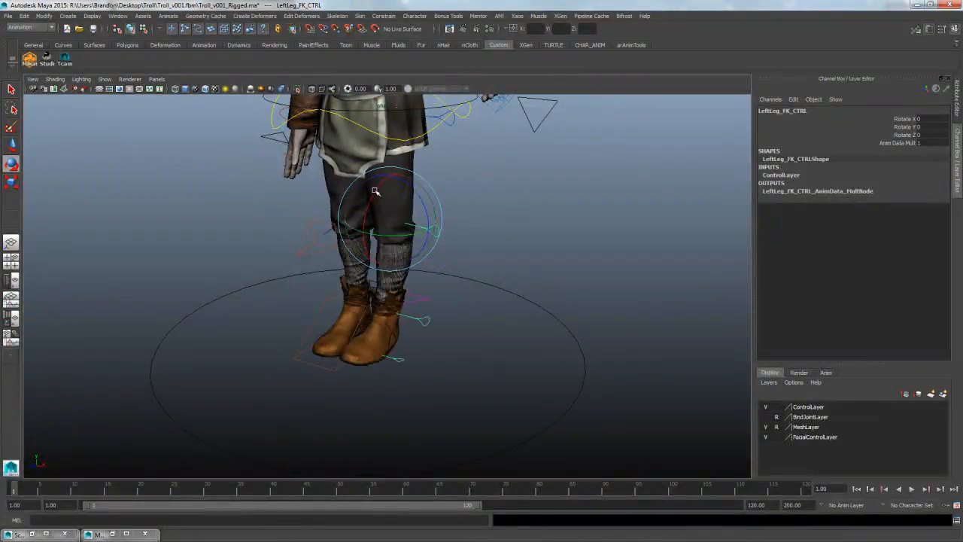
pyautogui.click(490, 218)
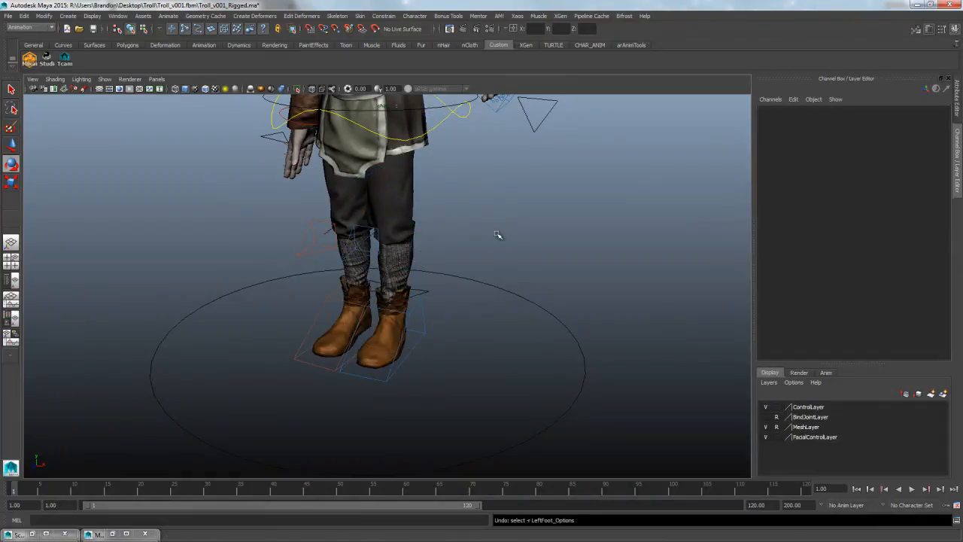
# Step: Try lowering the troll's body by moving Root_CTRL about 19 units down in Y, undo the move and deselect the control
pyautogui.keyDown('alt'); pyautogui.moveTo(499, 236); pyautogui.dragTo(549, 354); pyautogui.keyUp('alt')
pyautogui.click(512, 239)
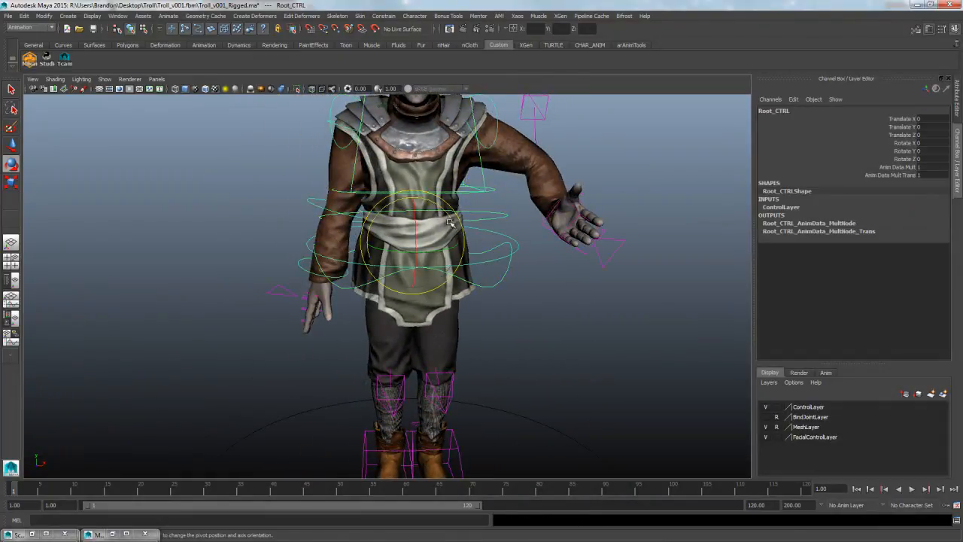
pyautogui.moveTo(414, 197); pyautogui.dragTo(413, 222)
pyautogui.hotkey('ctrl', 'z')
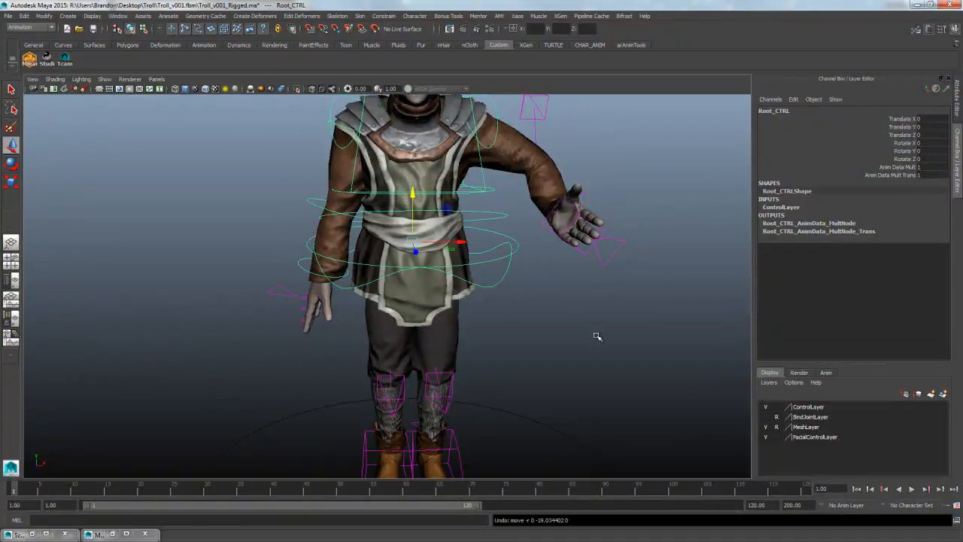
pyautogui.click(597, 333)
# Step: Examine the posed troll and its control rig from the front, back and side, including the upper body and facial controls
pyautogui.keyDown('alt'); pyautogui.moveTo(583, 319); pyautogui.dragTo(568, 385, button='middle'); pyautogui.keyUp('alt')
pyautogui.keyDown('alt'); pyautogui.moveTo(568, 385); pyautogui.dragTo(490, 385, button='right'); pyautogui.keyUp('alt')
pyautogui.keyDown('alt'); pyautogui.moveTo(510, 343); pyautogui.dragTo(479, 343); pyautogui.keyUp('alt')
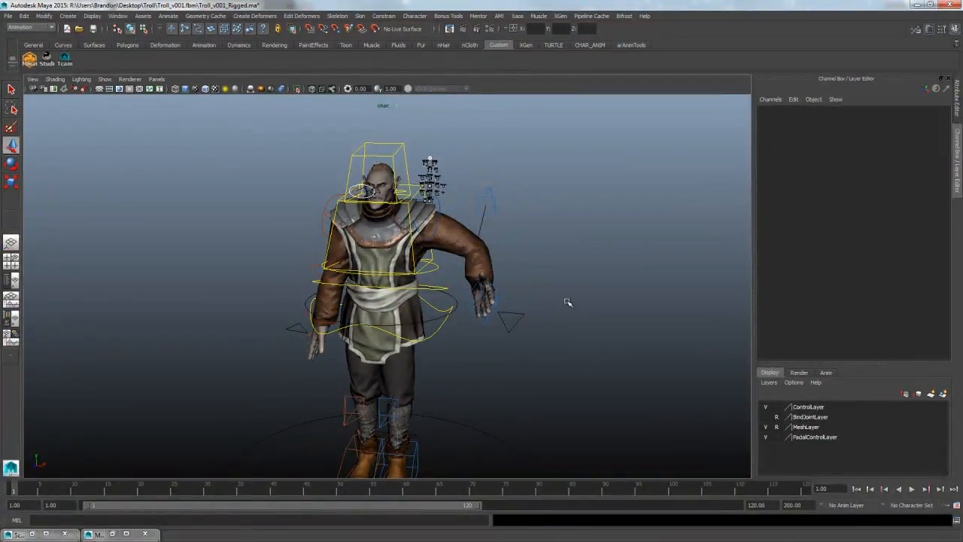
pyautogui.keyDown('alt'); pyautogui.moveTo(581, 301); pyautogui.dragTo(572, 295, button='right'); pyautogui.keyUp('alt')
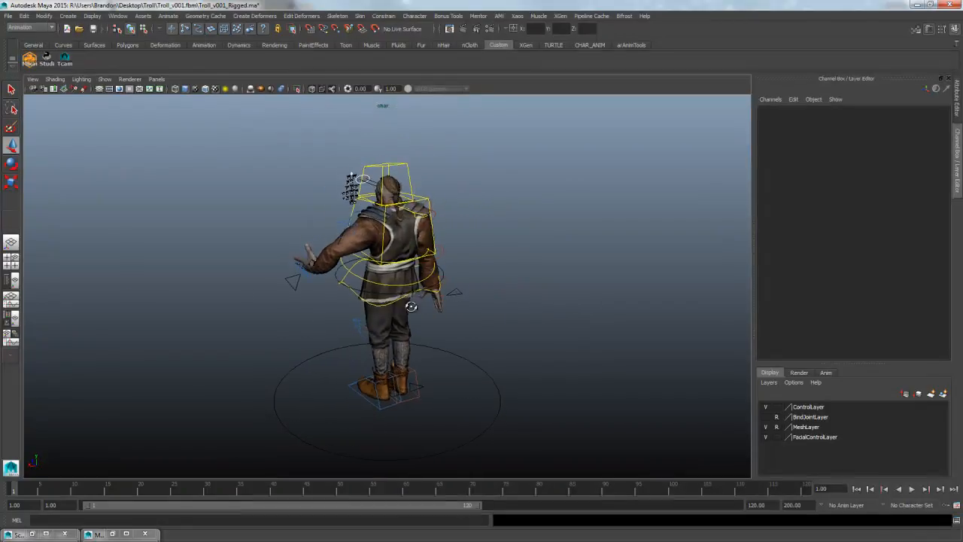
pyautogui.keyDown('alt'); pyautogui.moveTo(525, 296); pyautogui.dragTo(540, 368, button='middle'); pyautogui.keyUp('alt')
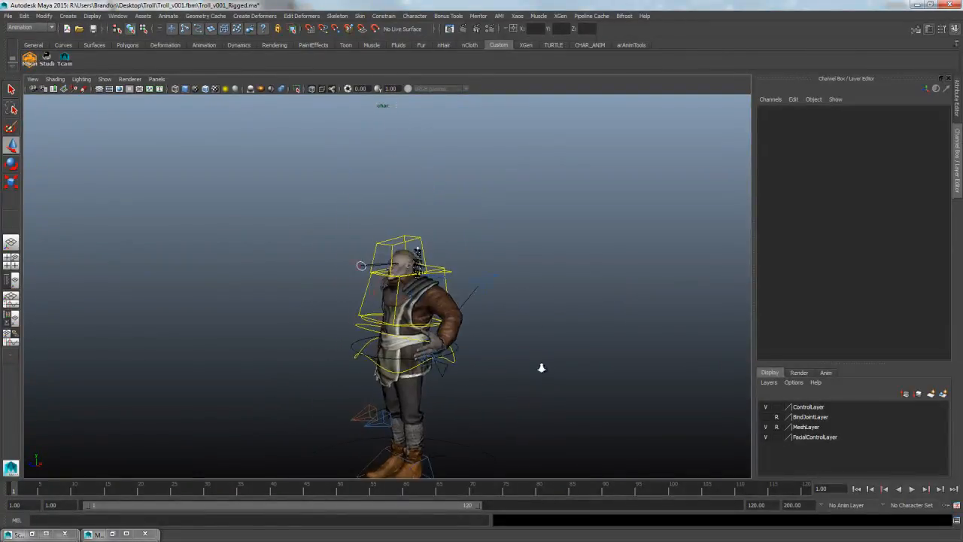
pyautogui.keyDown('alt'); pyautogui.moveTo(539, 369); pyautogui.dragTo(634, 348, button='right'); pyautogui.keyUp('alt')
pyautogui.keyDown('alt'); pyautogui.moveTo(482, 347); pyautogui.dragTo(591, 340); pyautogui.keyUp('alt')
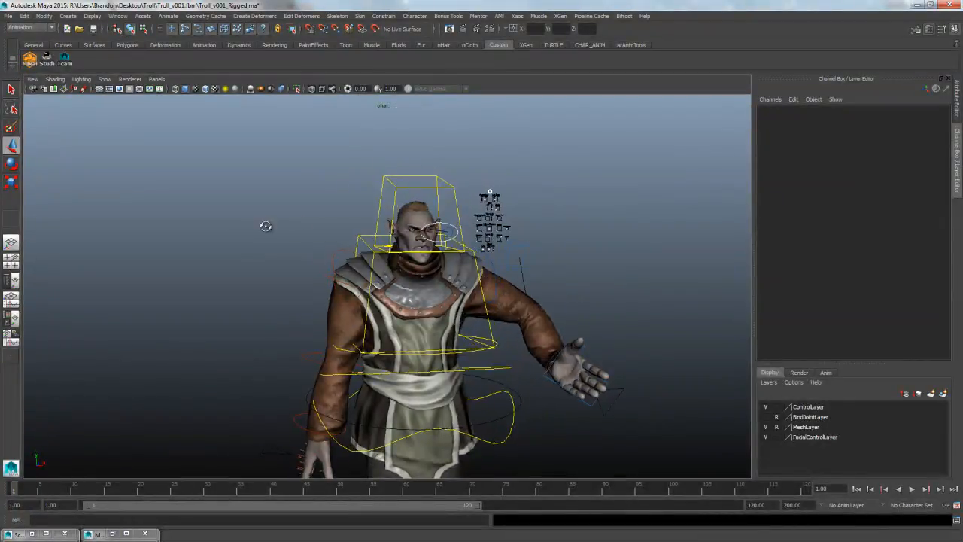